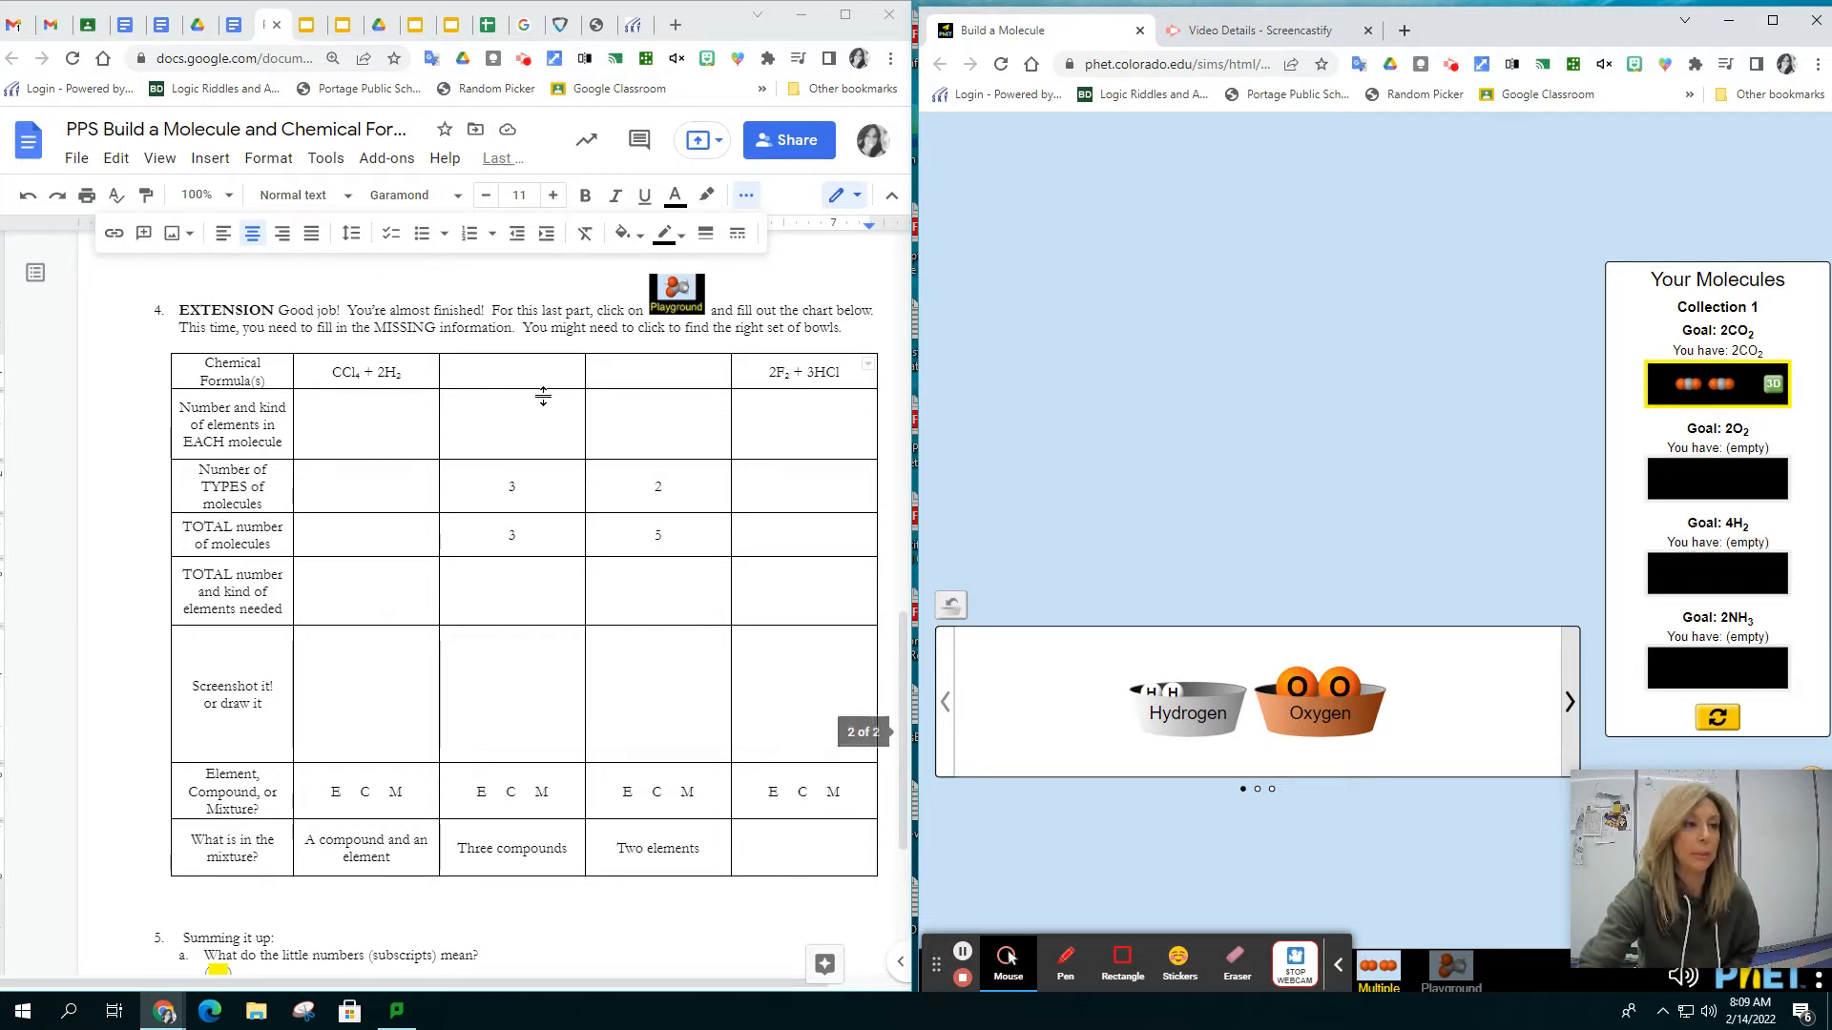
left_click_drag(320, 373, 362, 374)
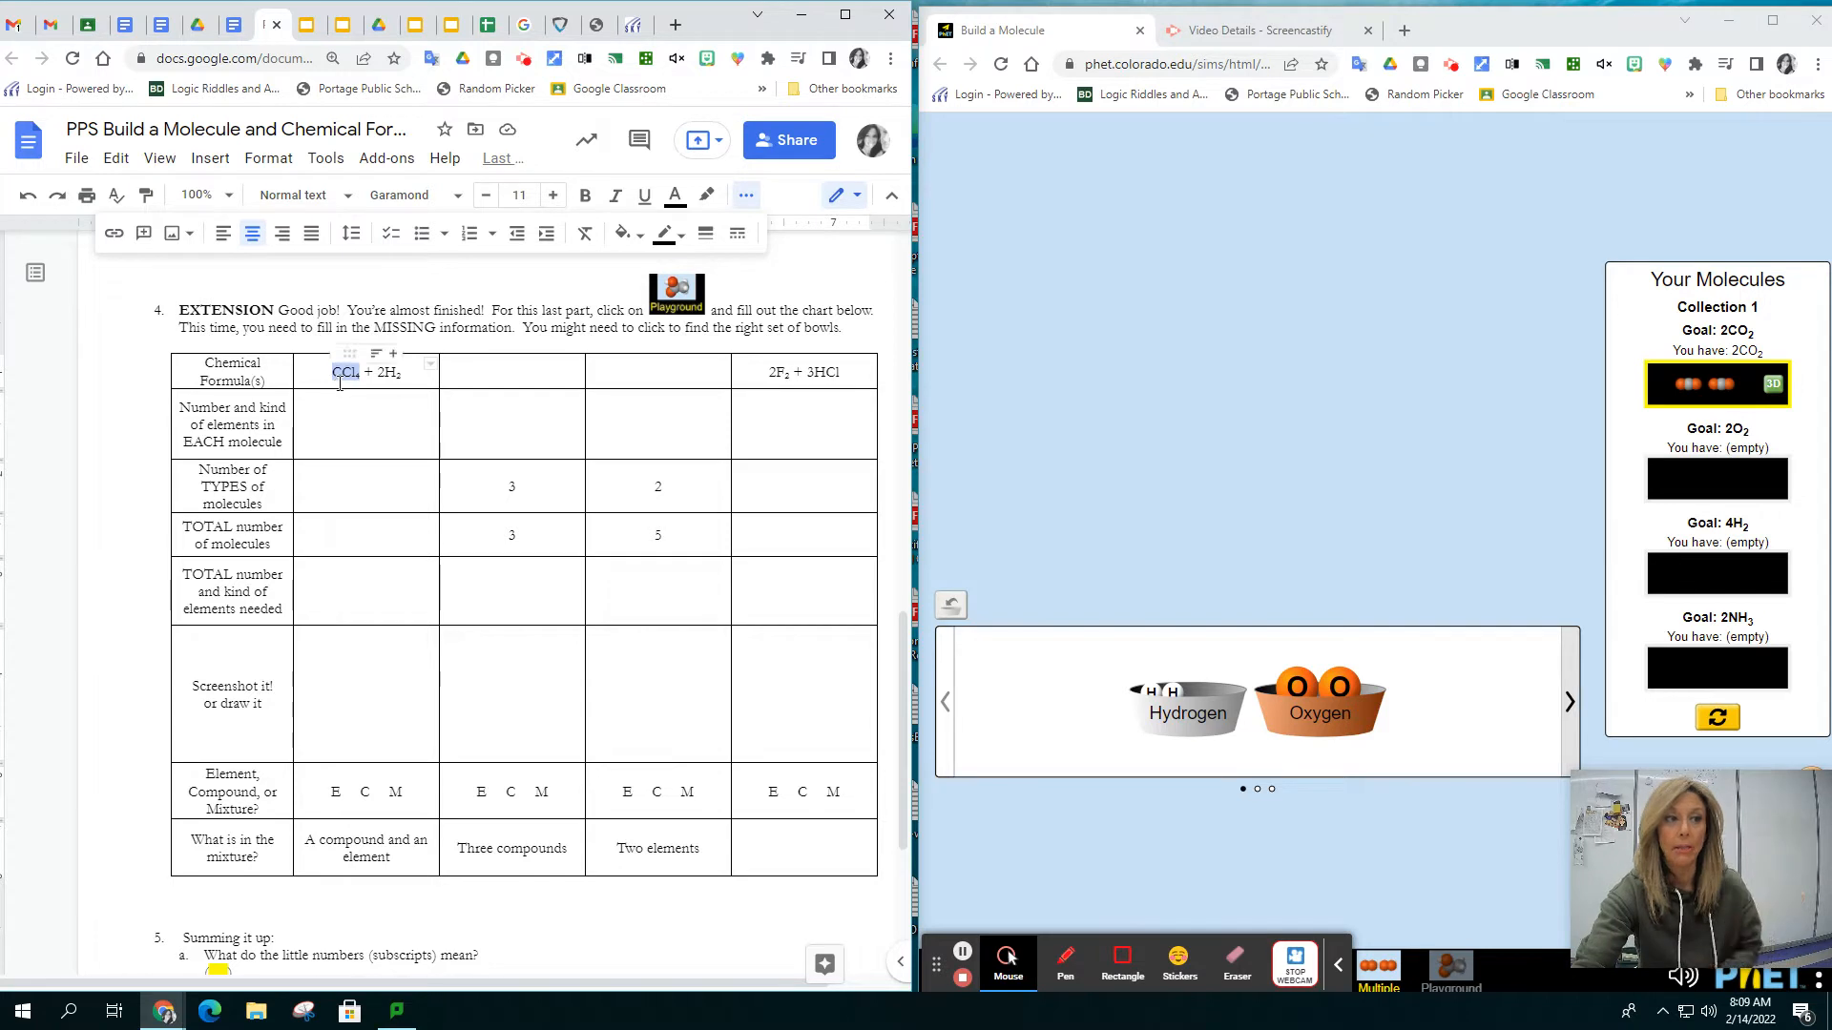
left_click(332, 375)
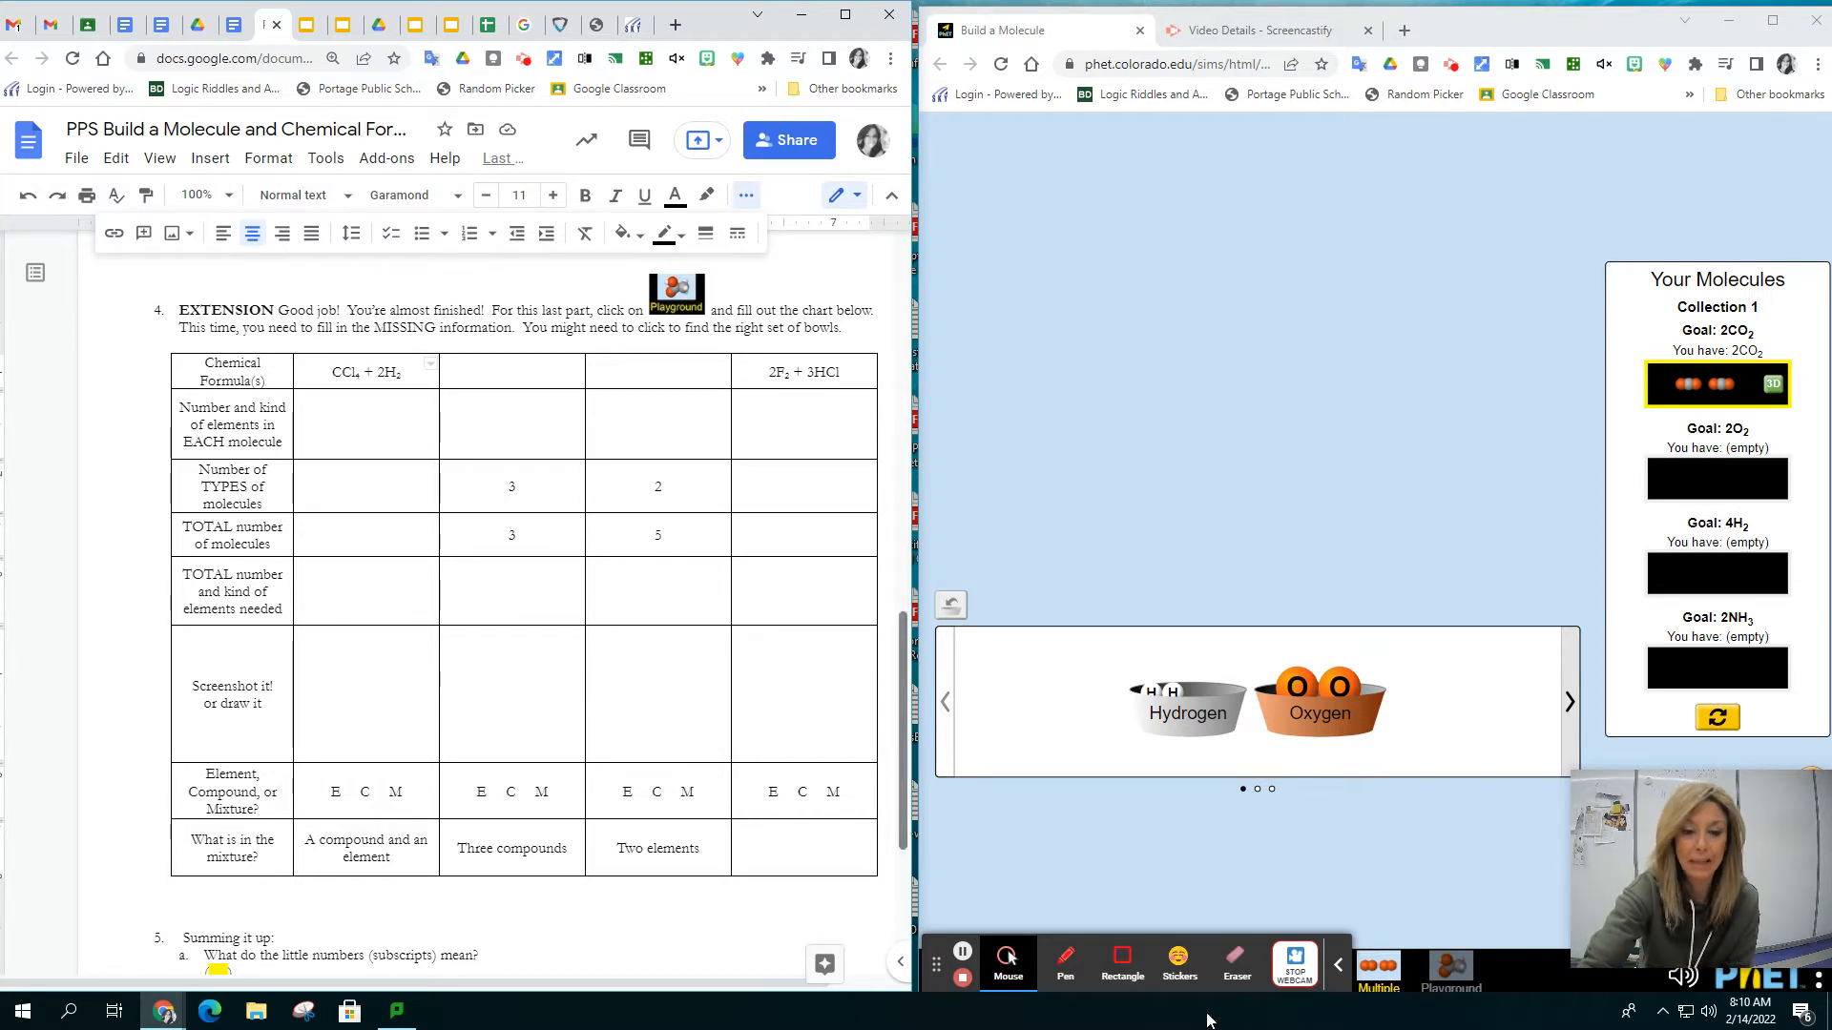
Open the Playground screen of the Build a Molecule simulation and look through its sets of atom bowls
left_click(1441, 971)
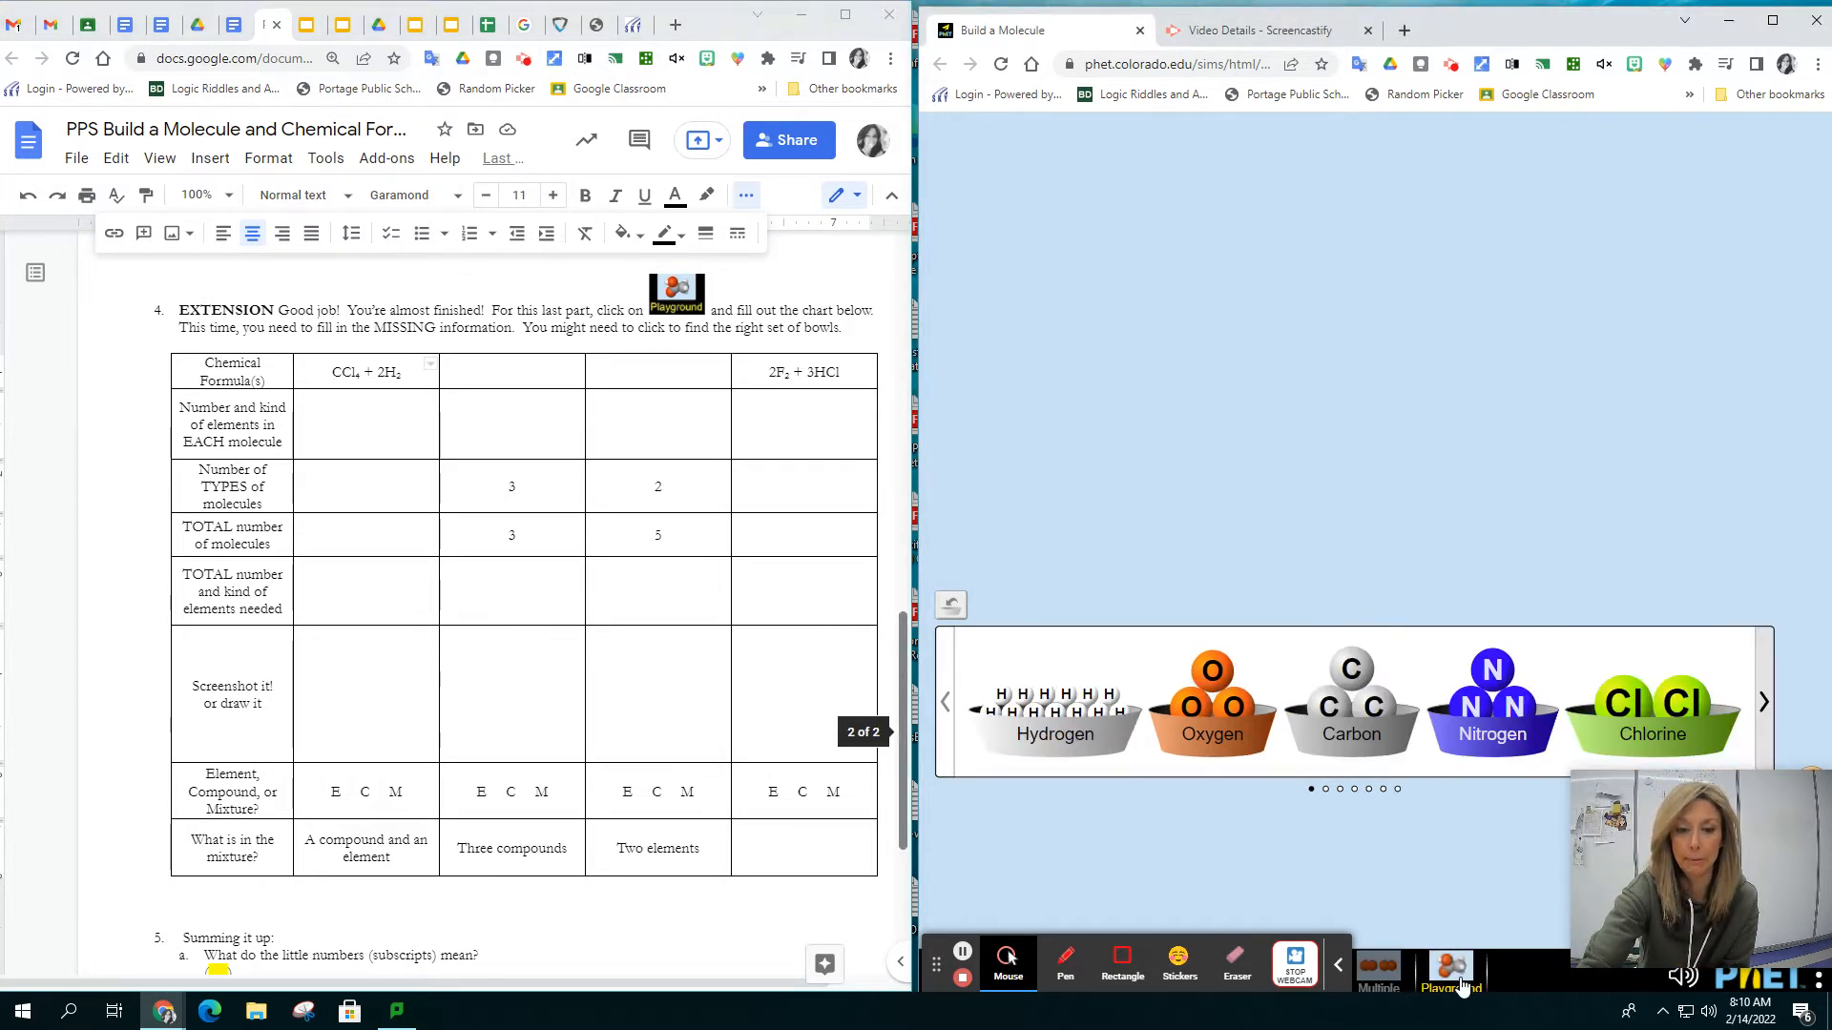
left_click(1764, 704)
left_click(1764, 704)
left_click(1764, 704)
left_click(1764, 704)
left_click(1764, 704)
left_click(1764, 704)
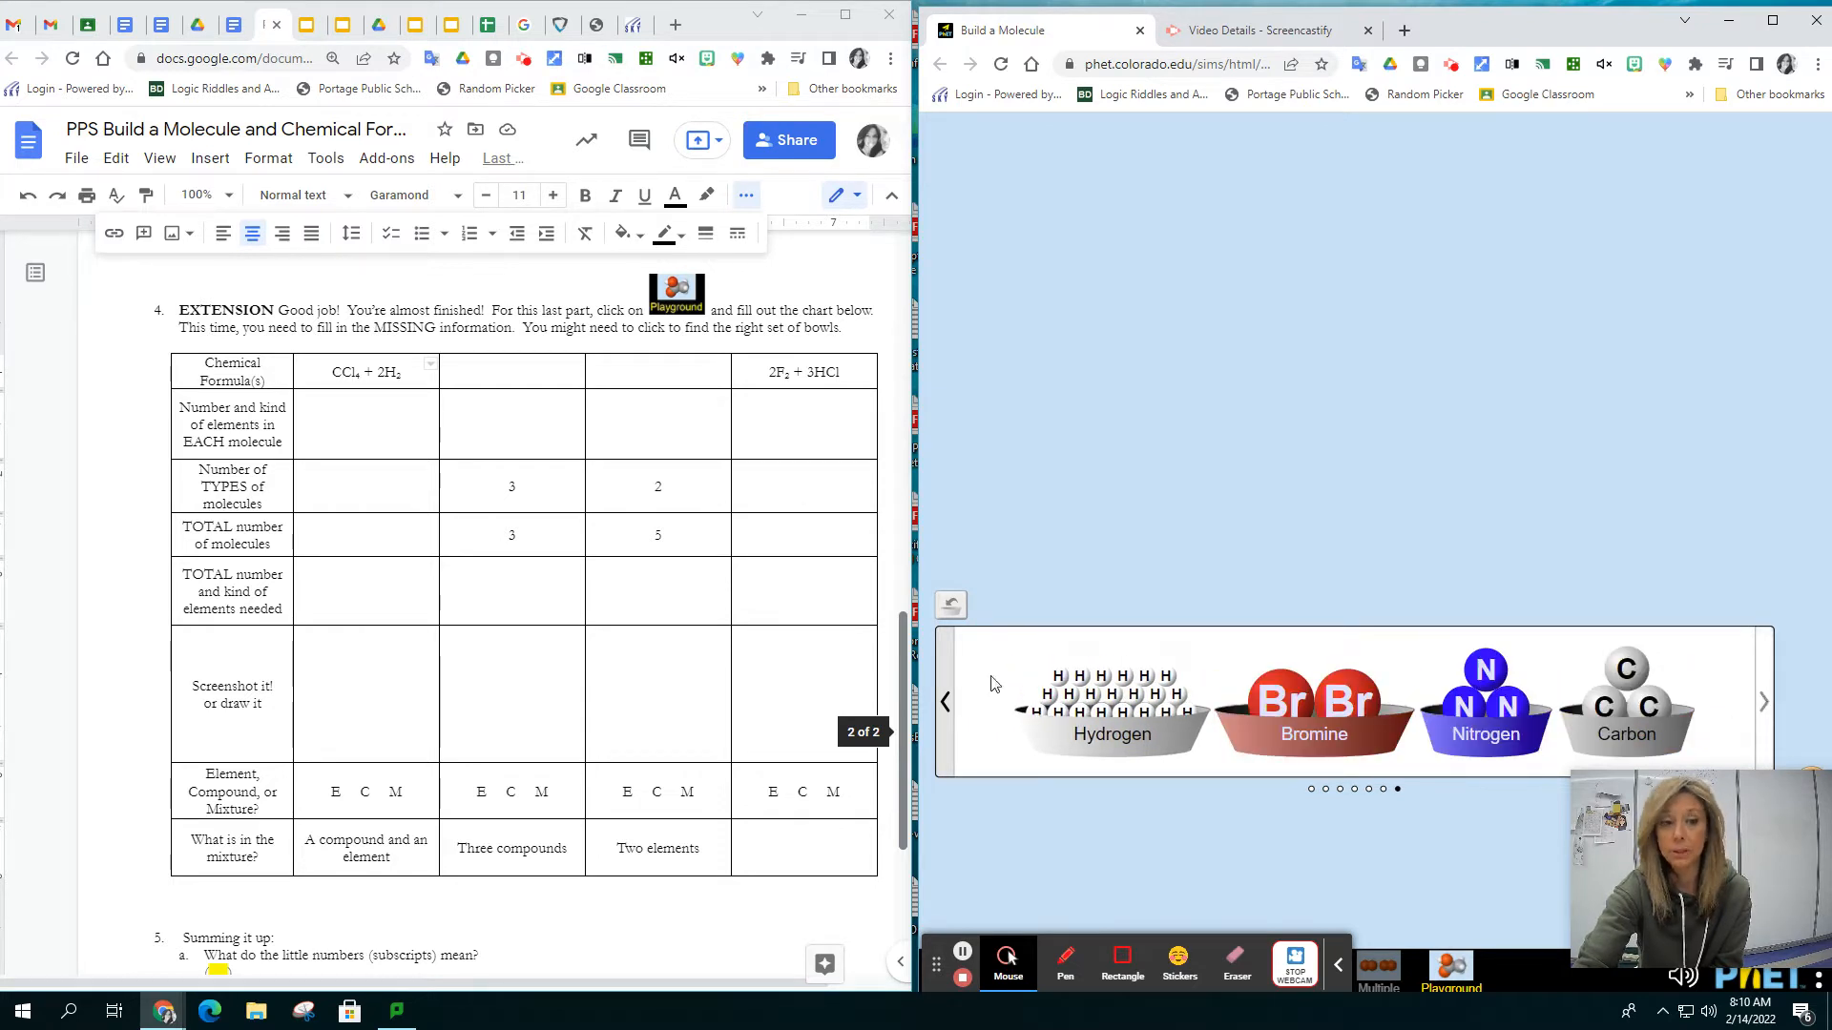
left_click(945, 706)
left_click(946, 704)
left_click(946, 704)
left_click(945, 704)
left_click(945, 704)
left_click(945, 704)
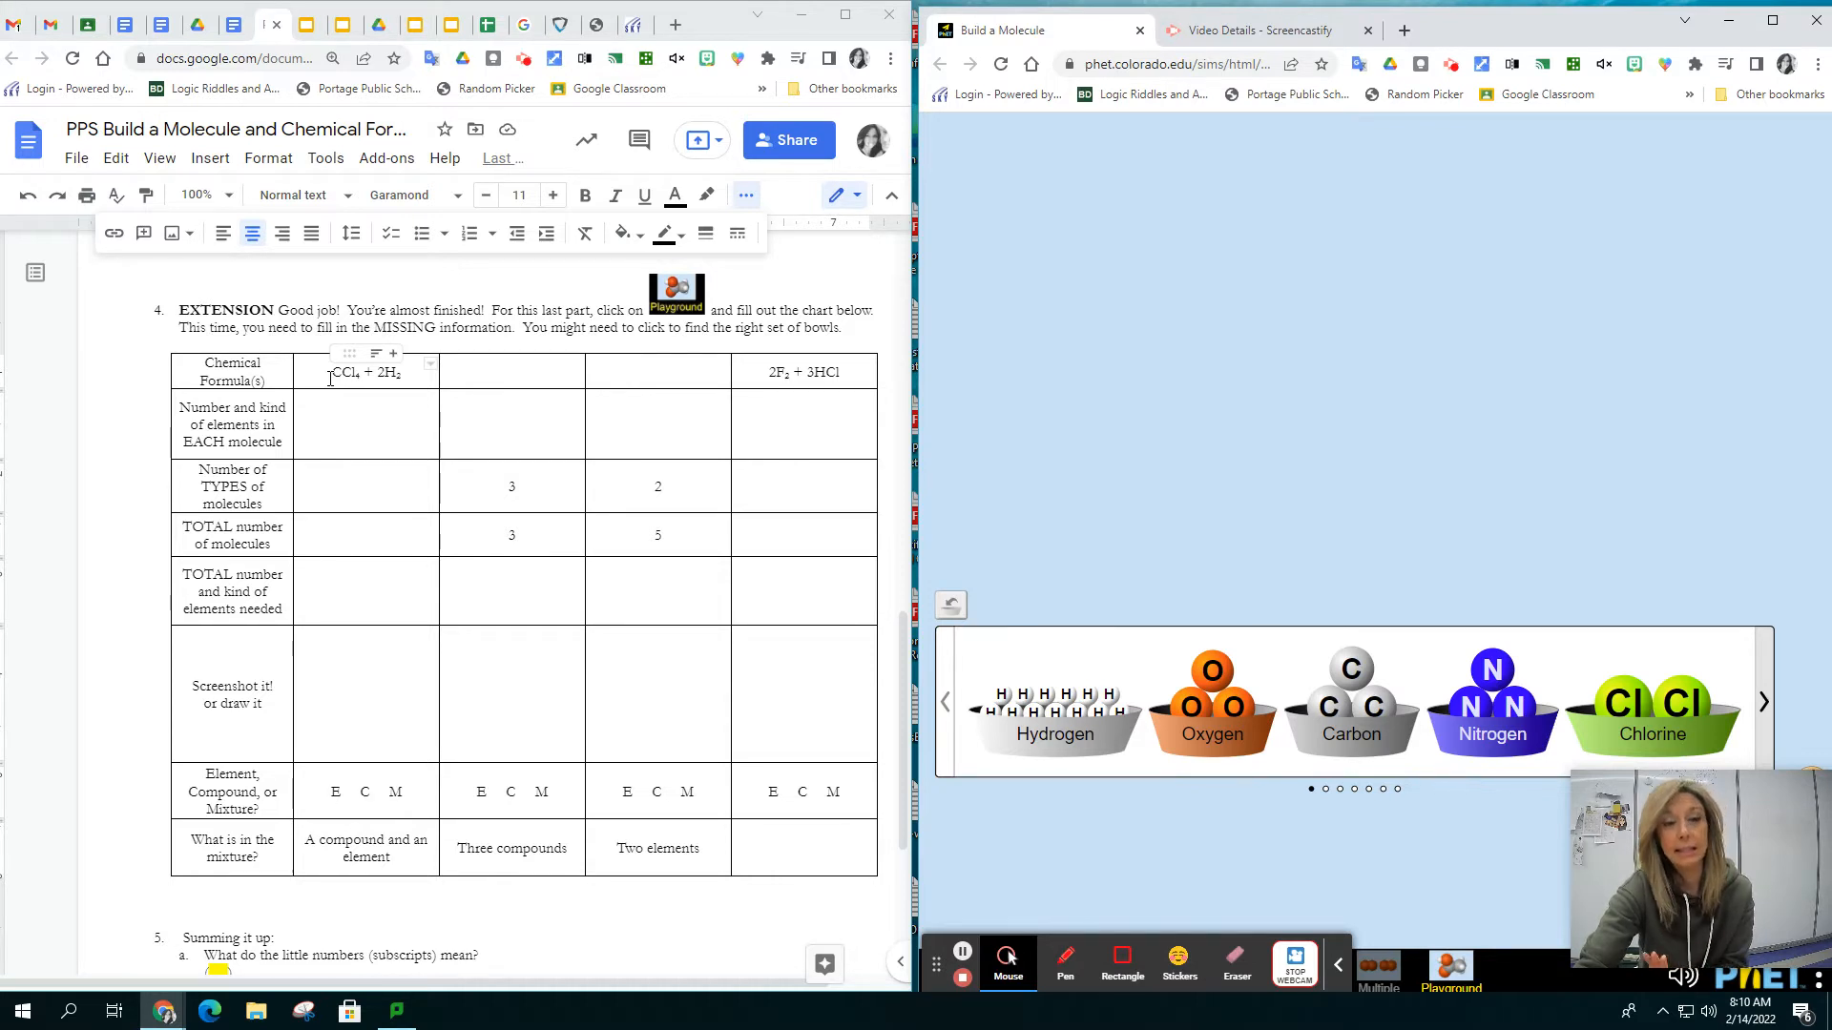
Fill in the number and kind of elements in each molecule for CCl₄ + 2H₂ as 1C+4Cl, with 2H on a second line
left_click(363, 416)
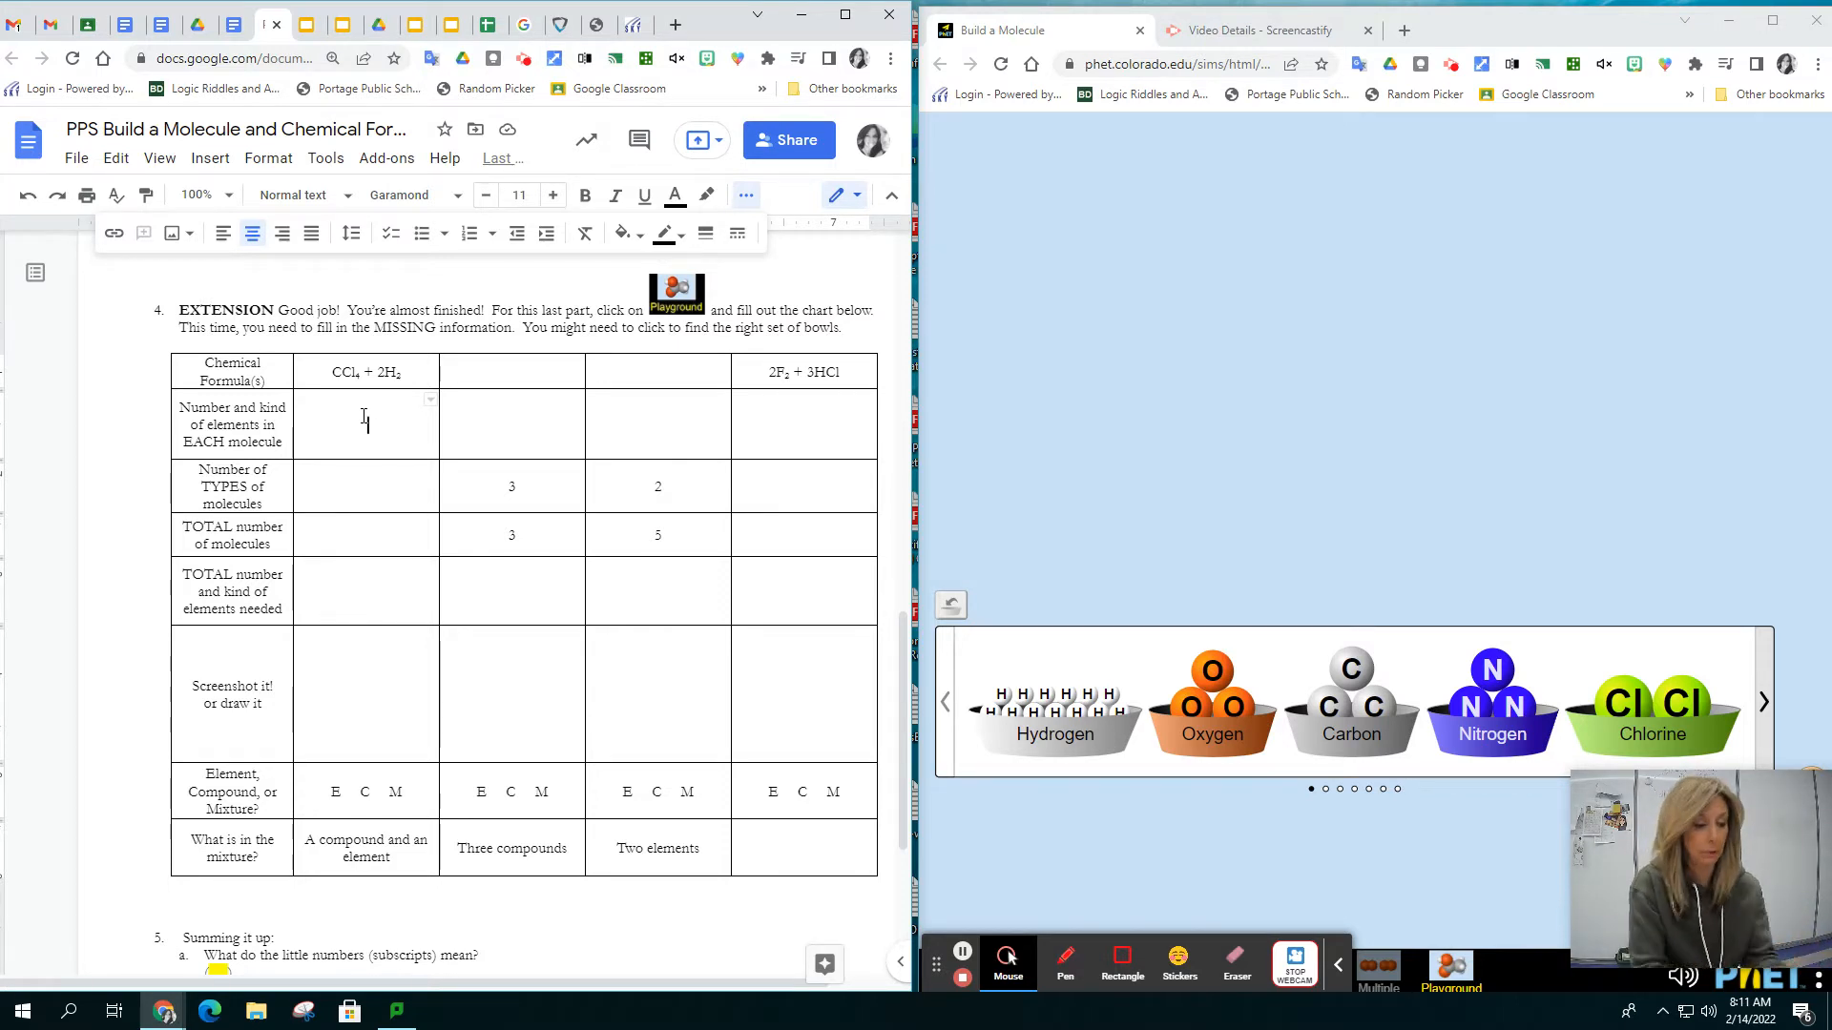
type("1")
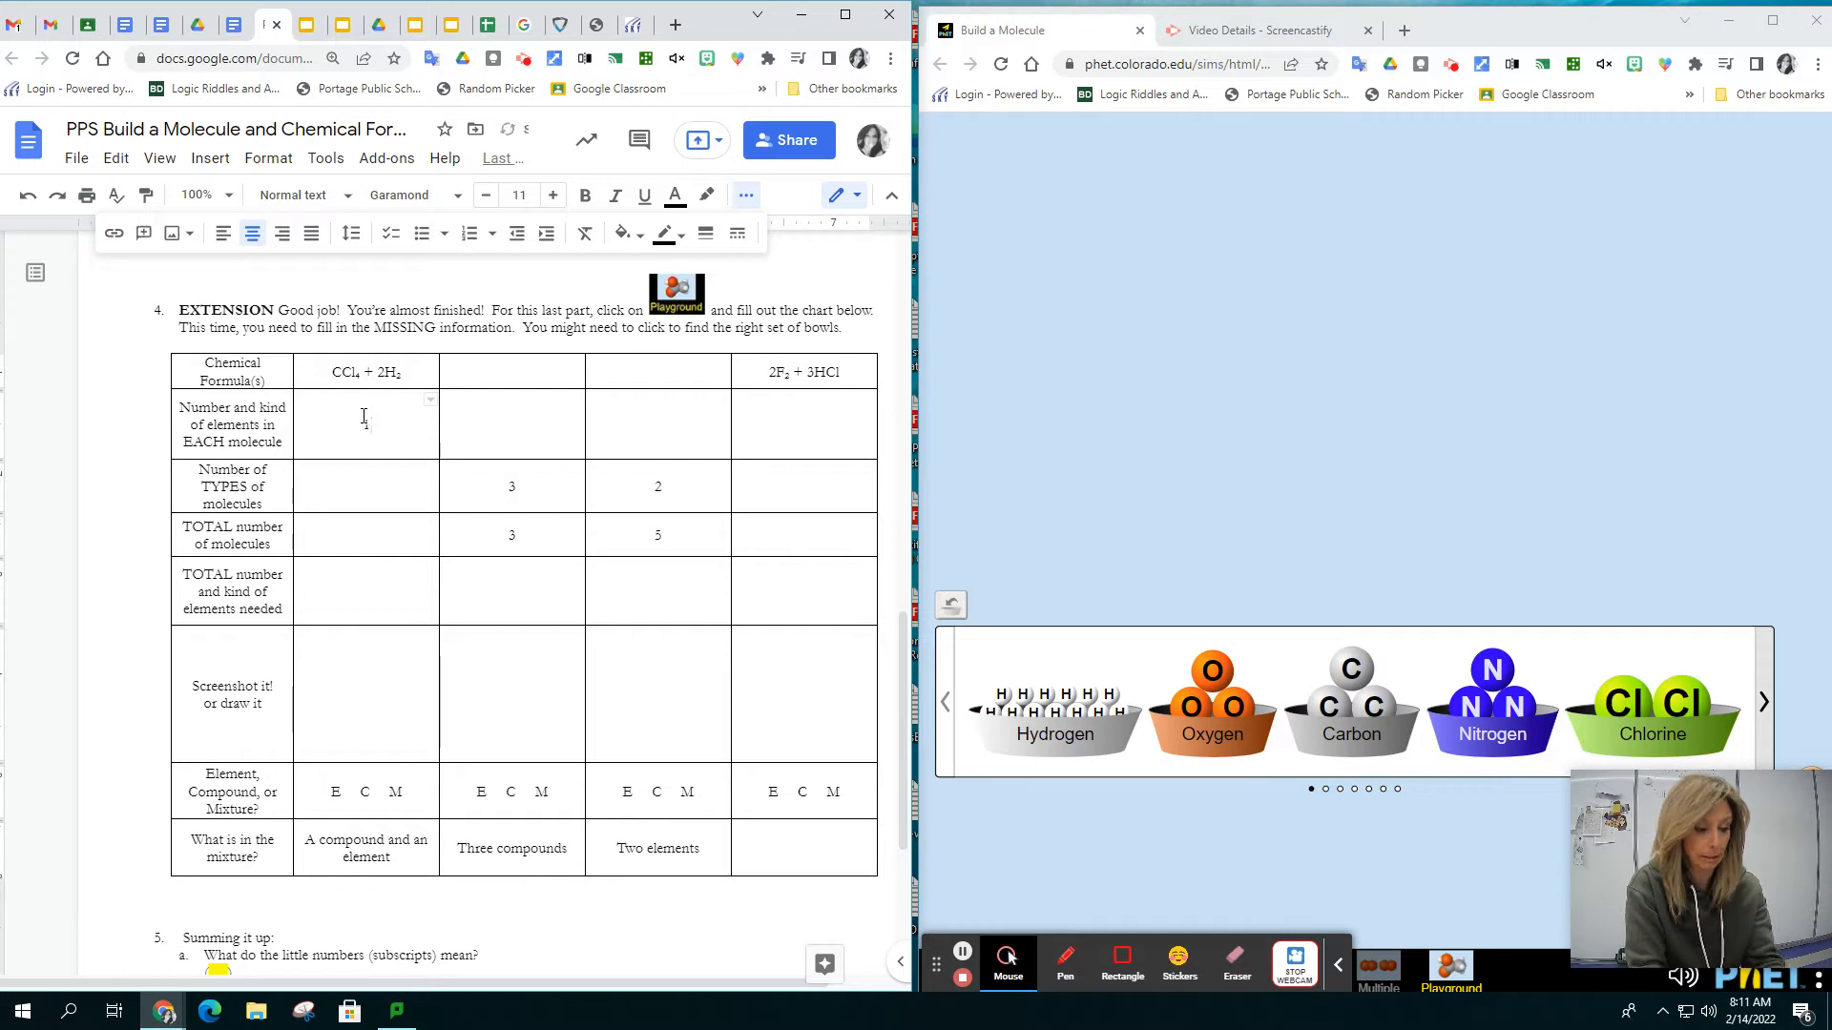
type("C")
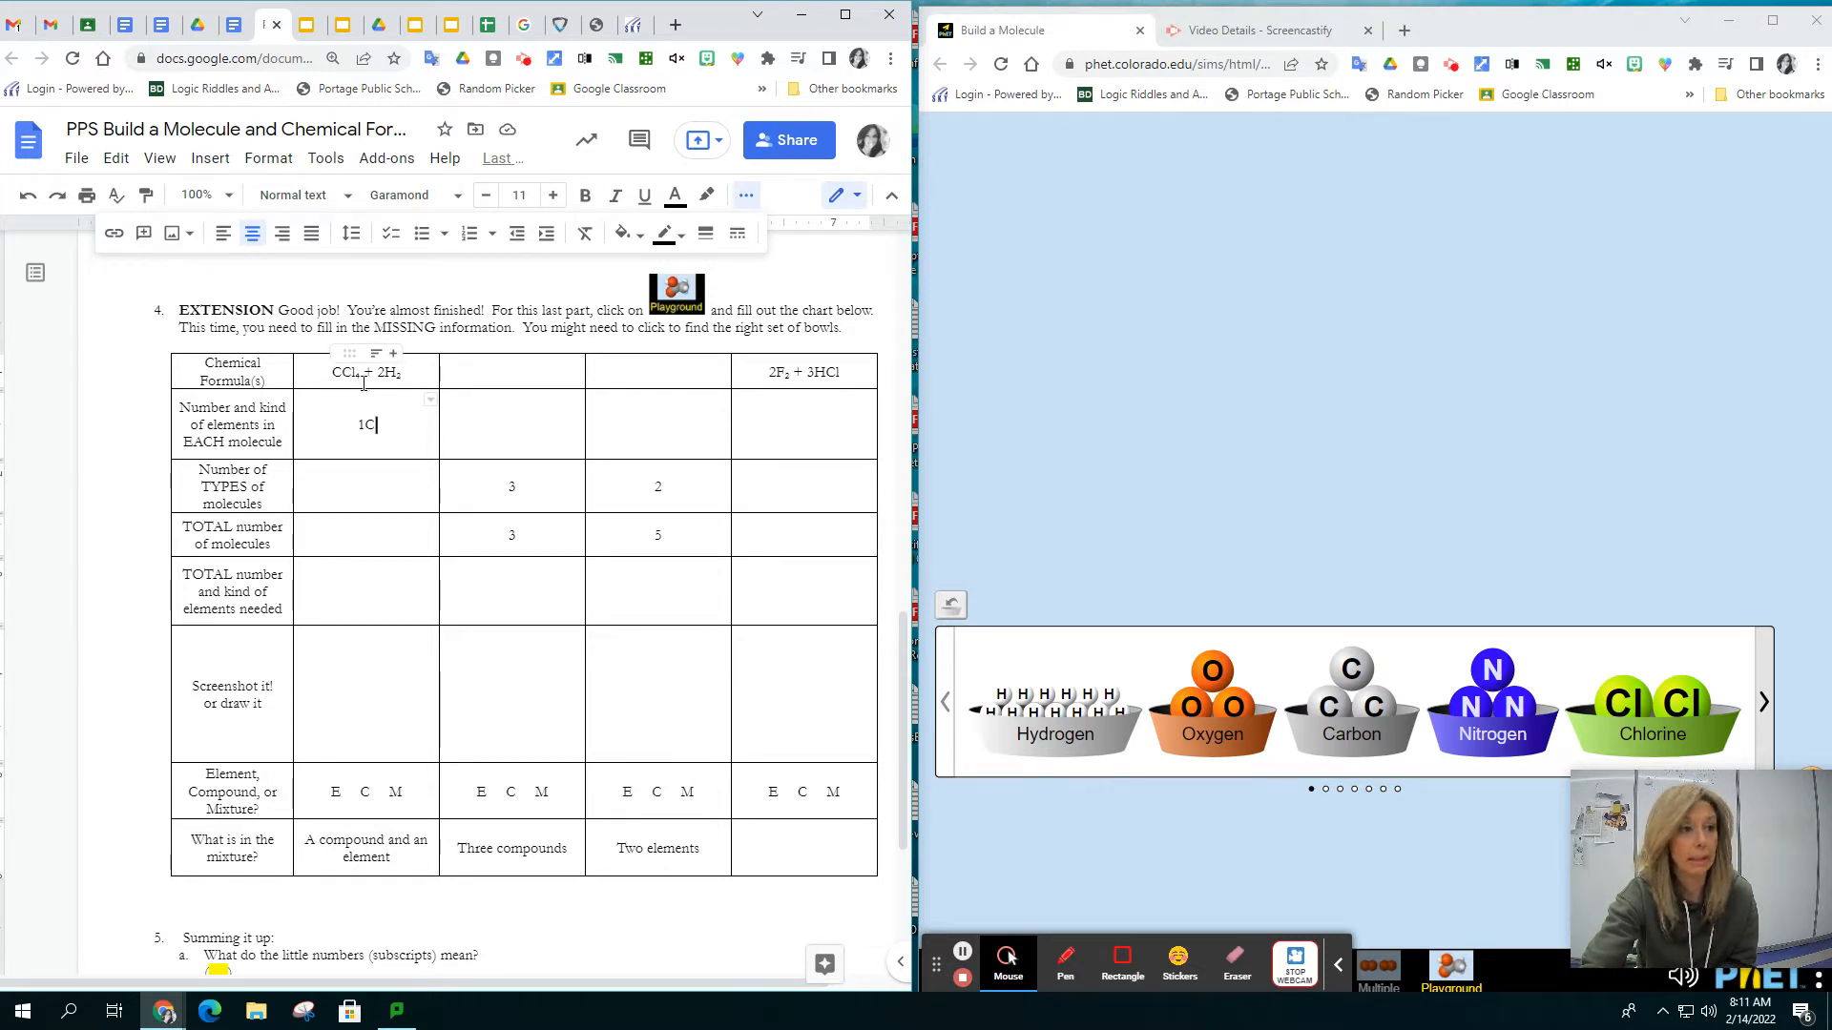
type("+")
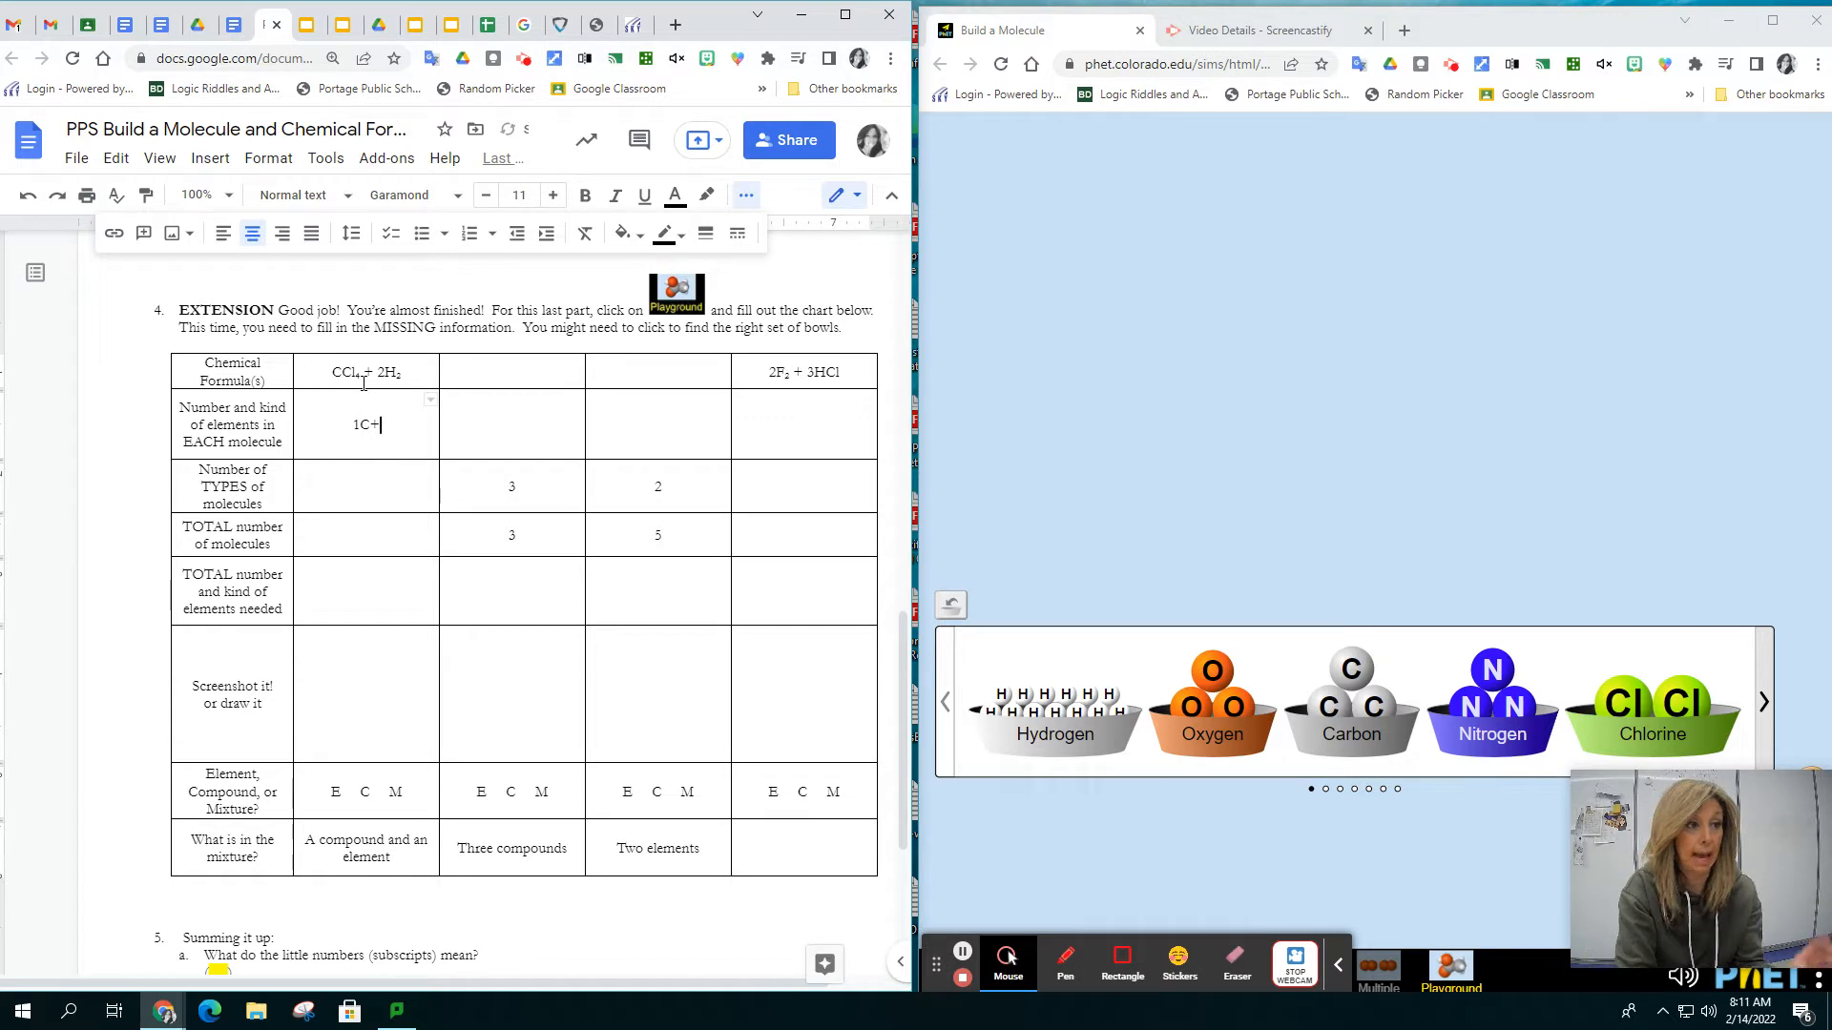
type("4")
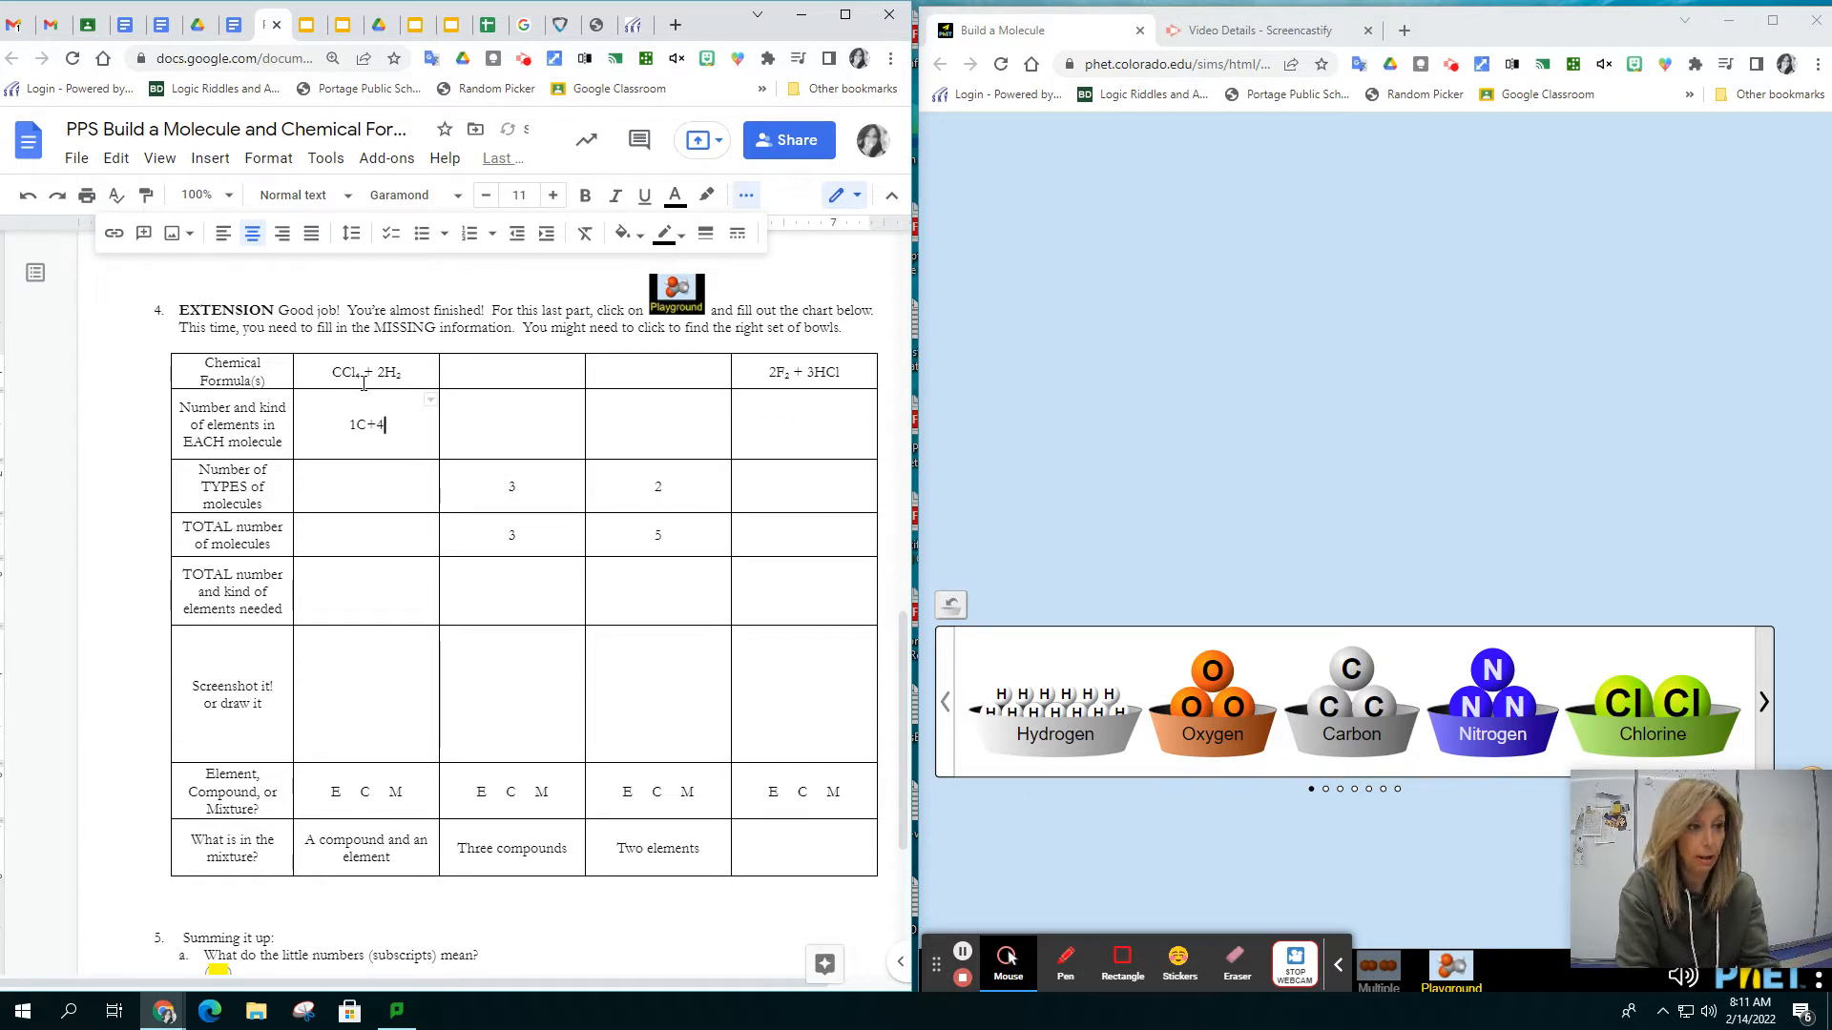
type("Cl")
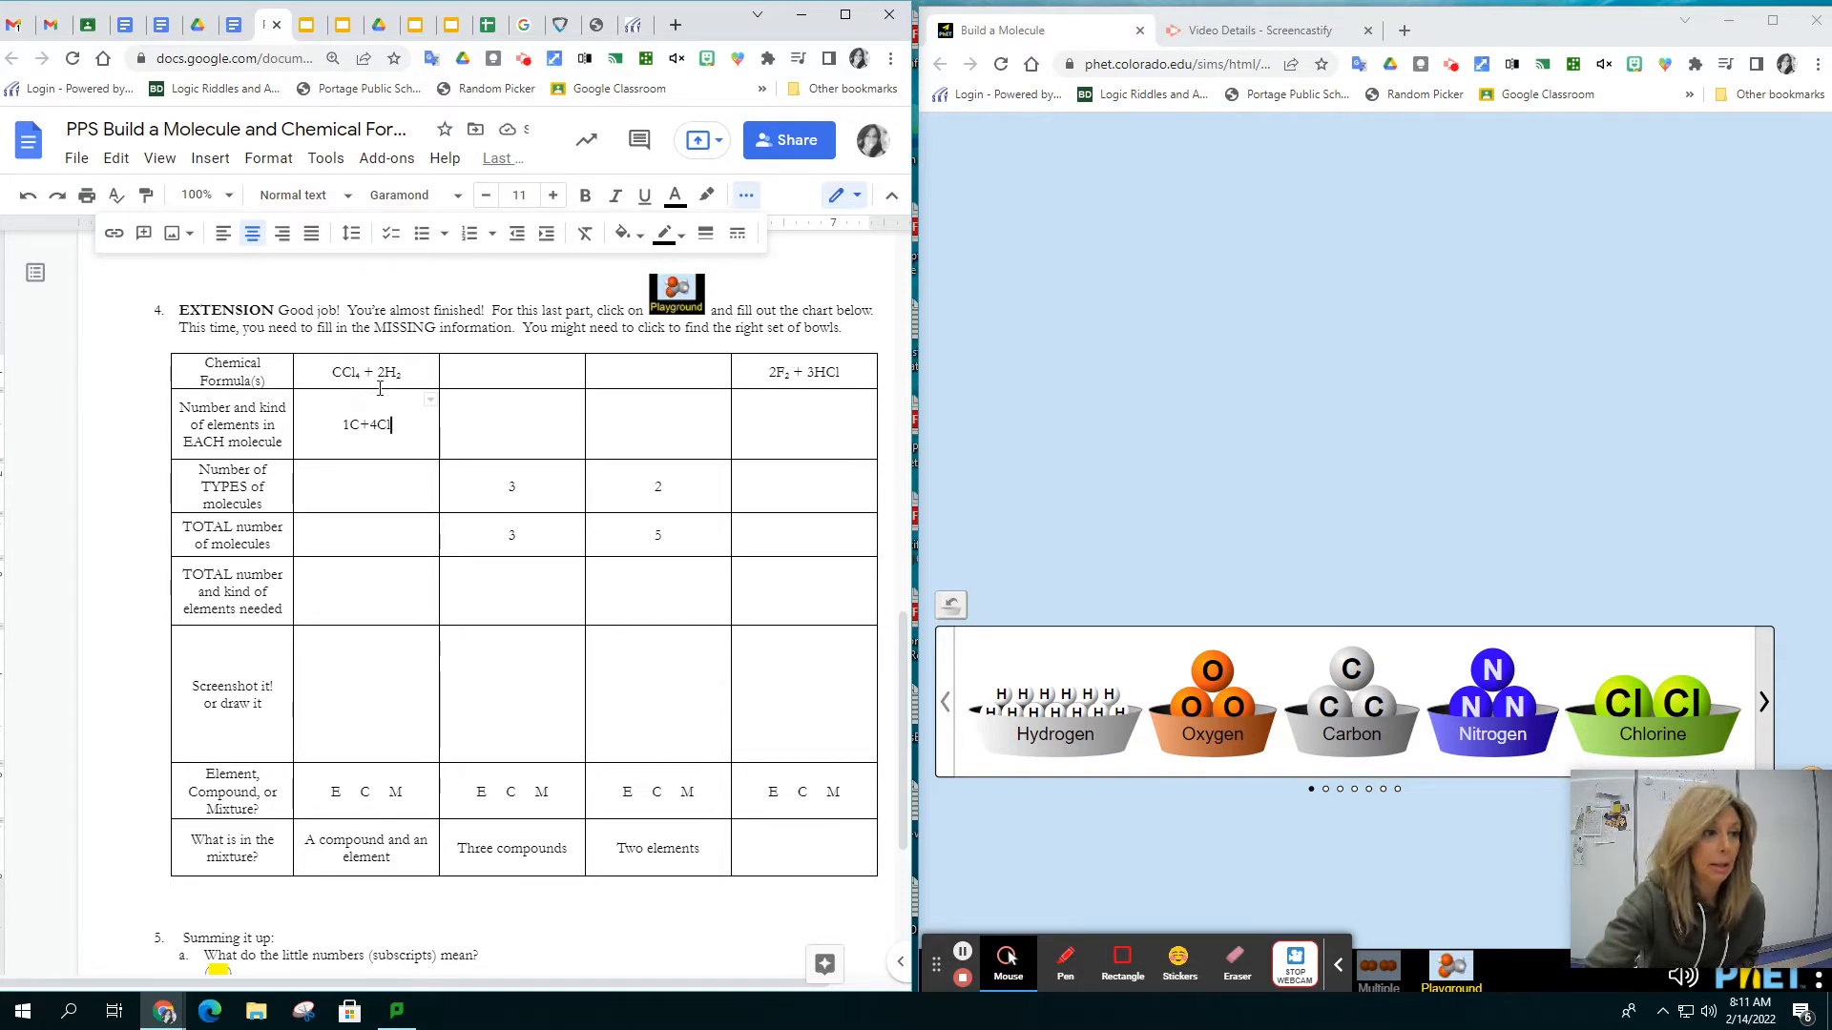
key("Return")
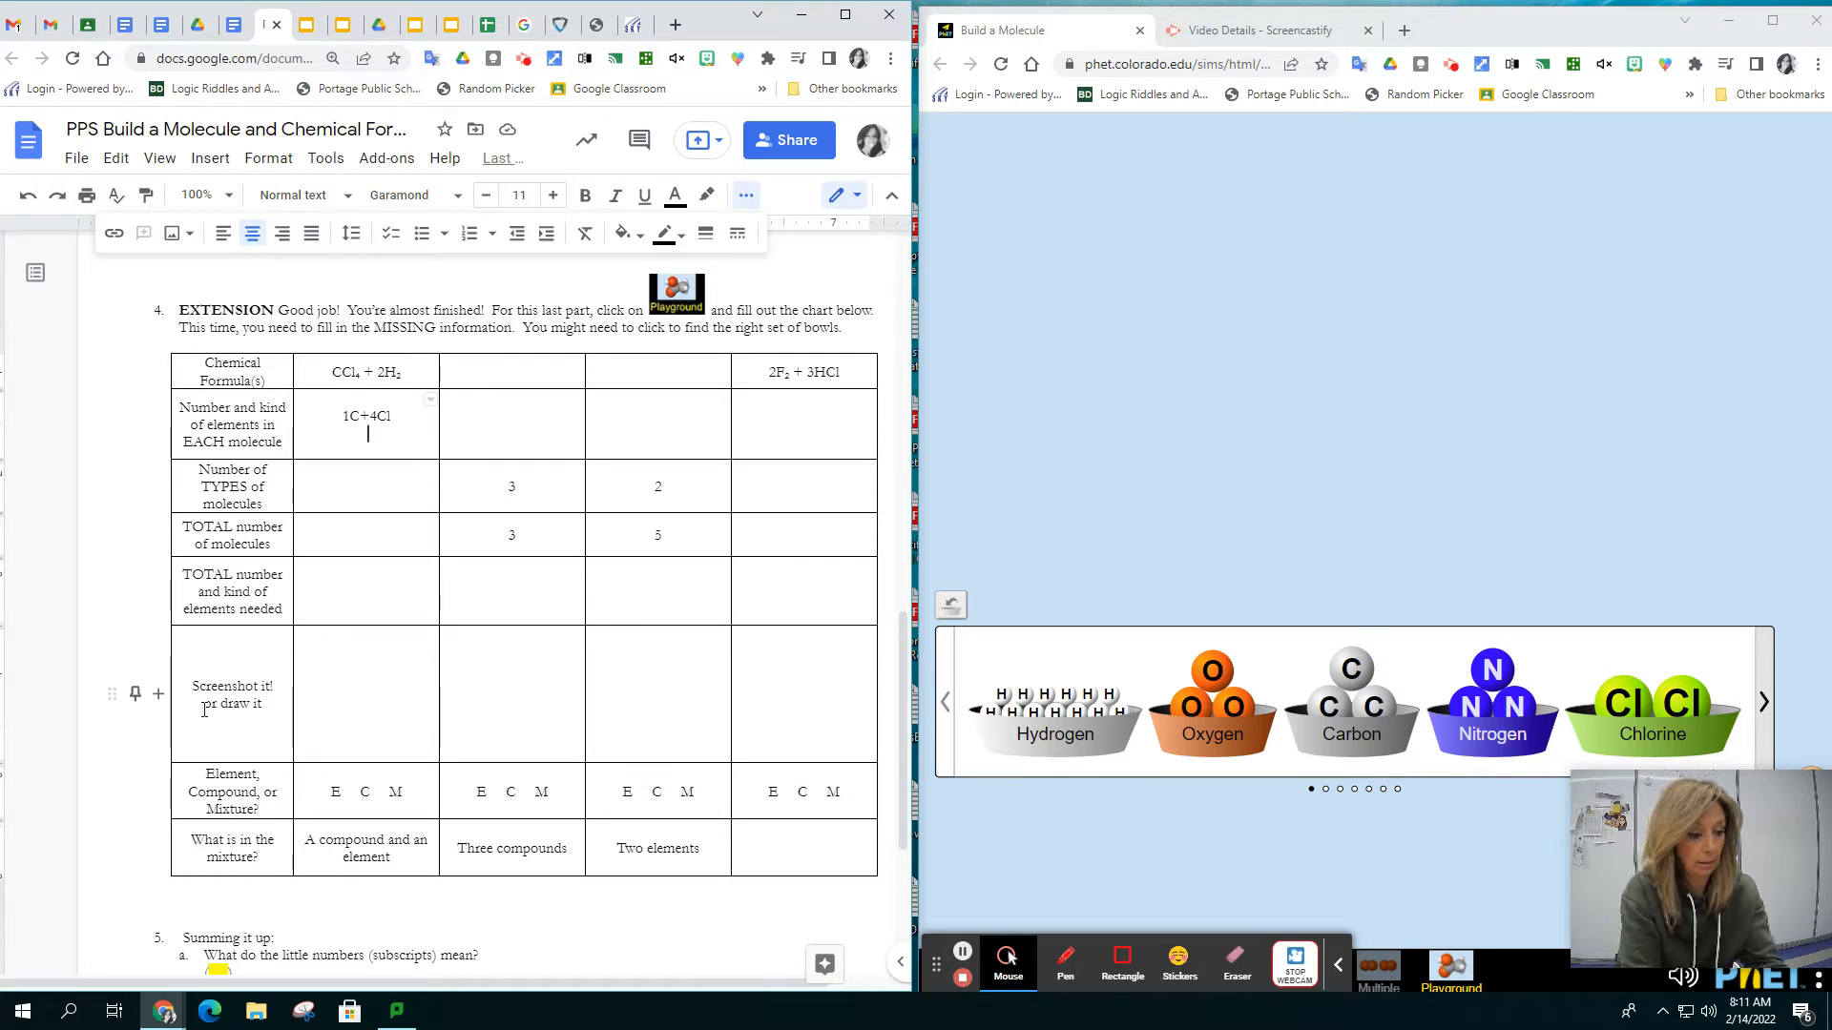
type("2H")
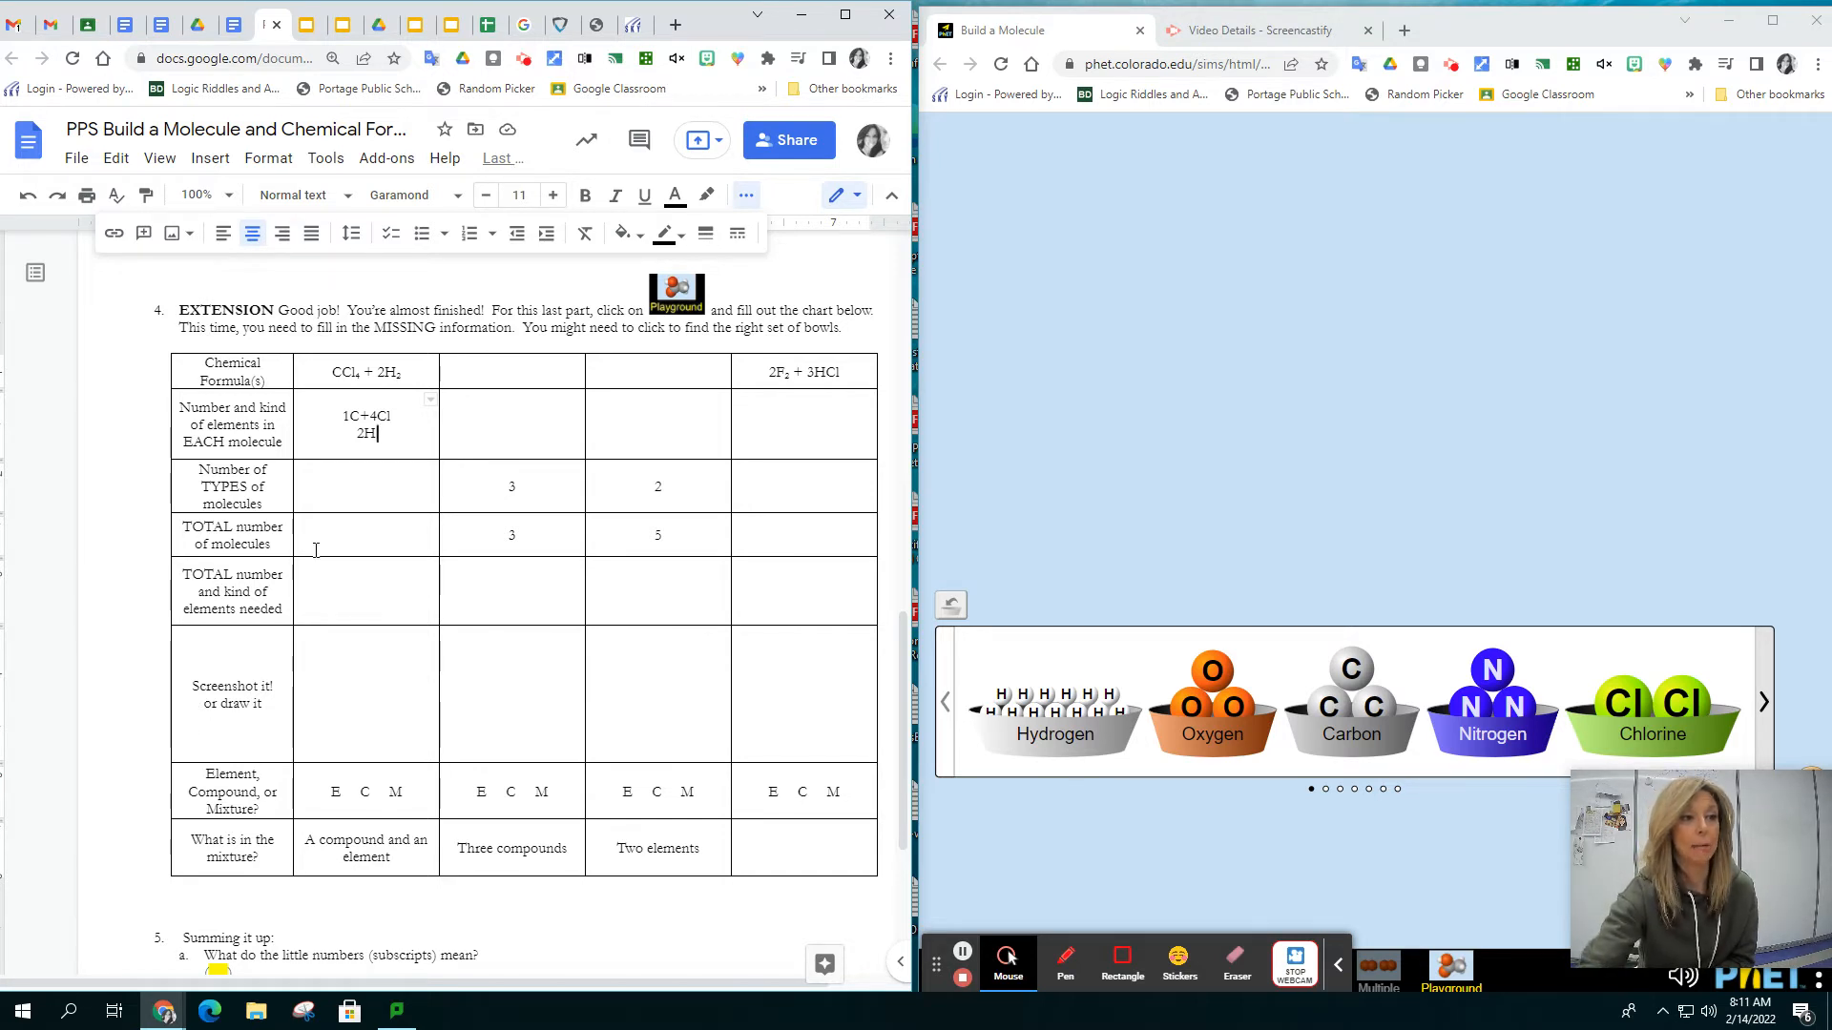
In the CCl₄ + 2H₂ column, enter 2 for the number of types of molecules and 3 for the total number of molecules
left_click(368, 490)
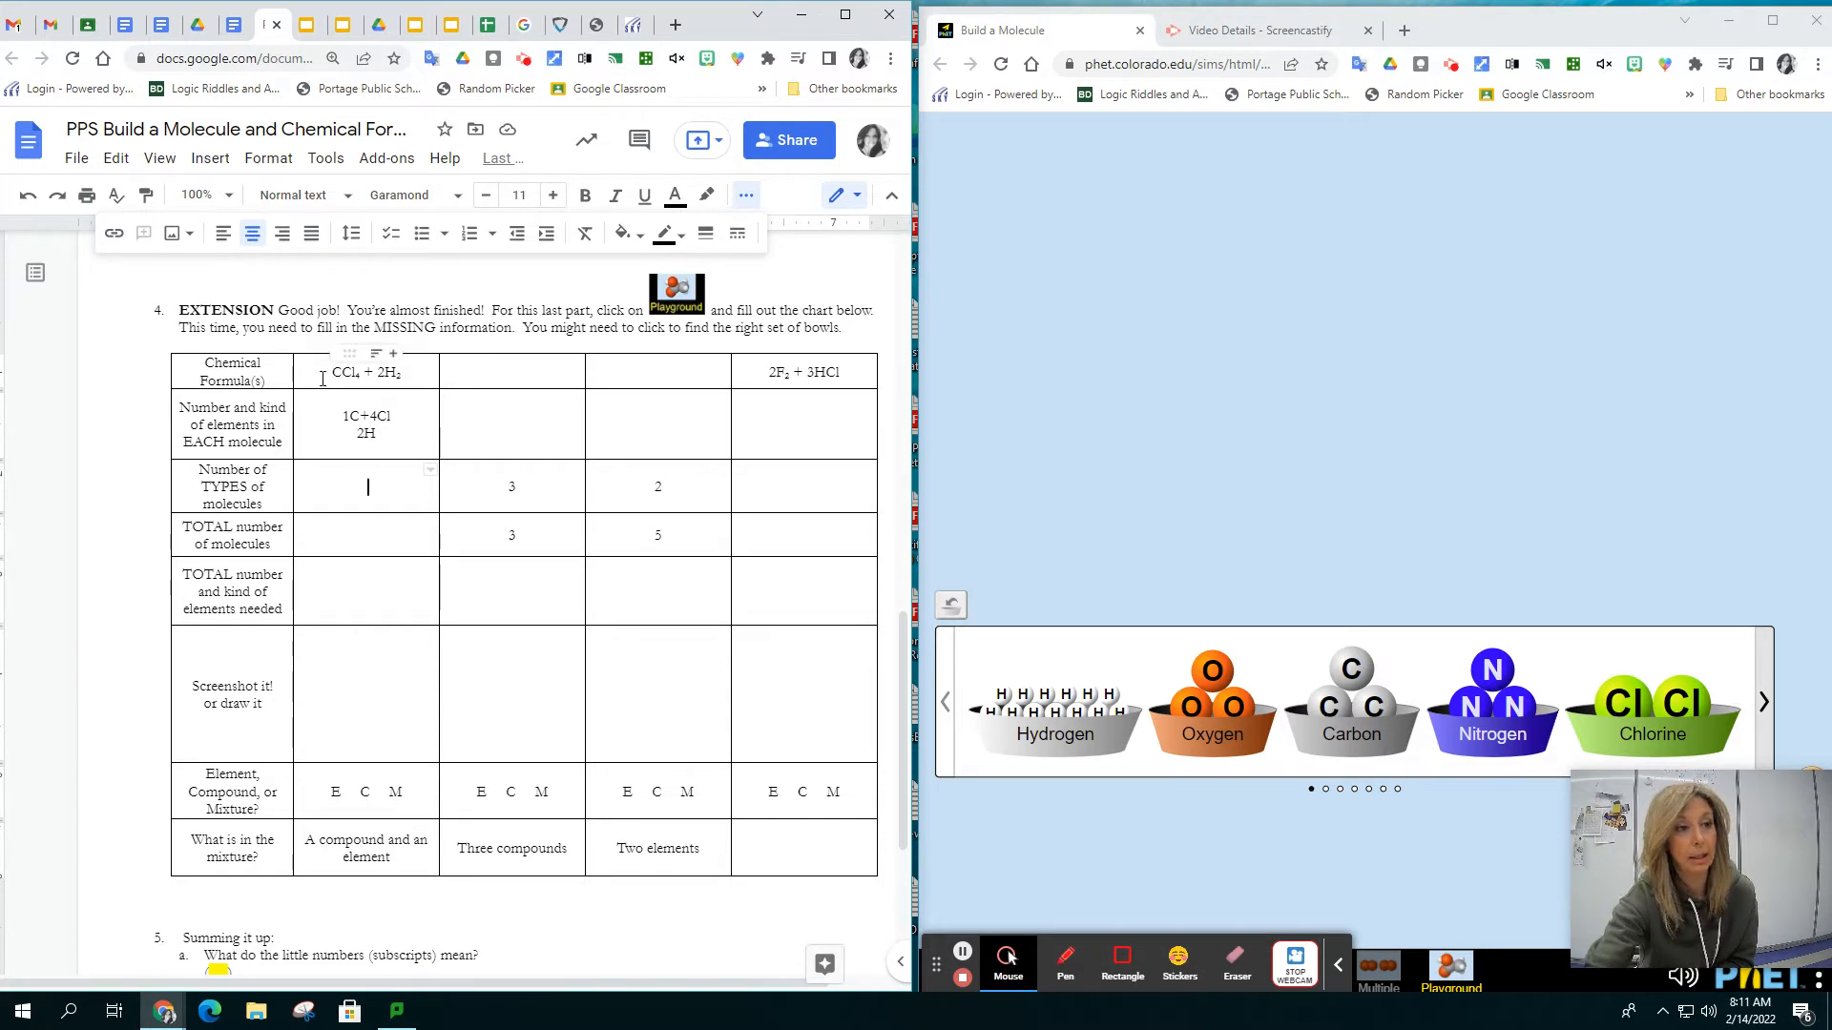
left_click_drag(327, 374, 362, 377)
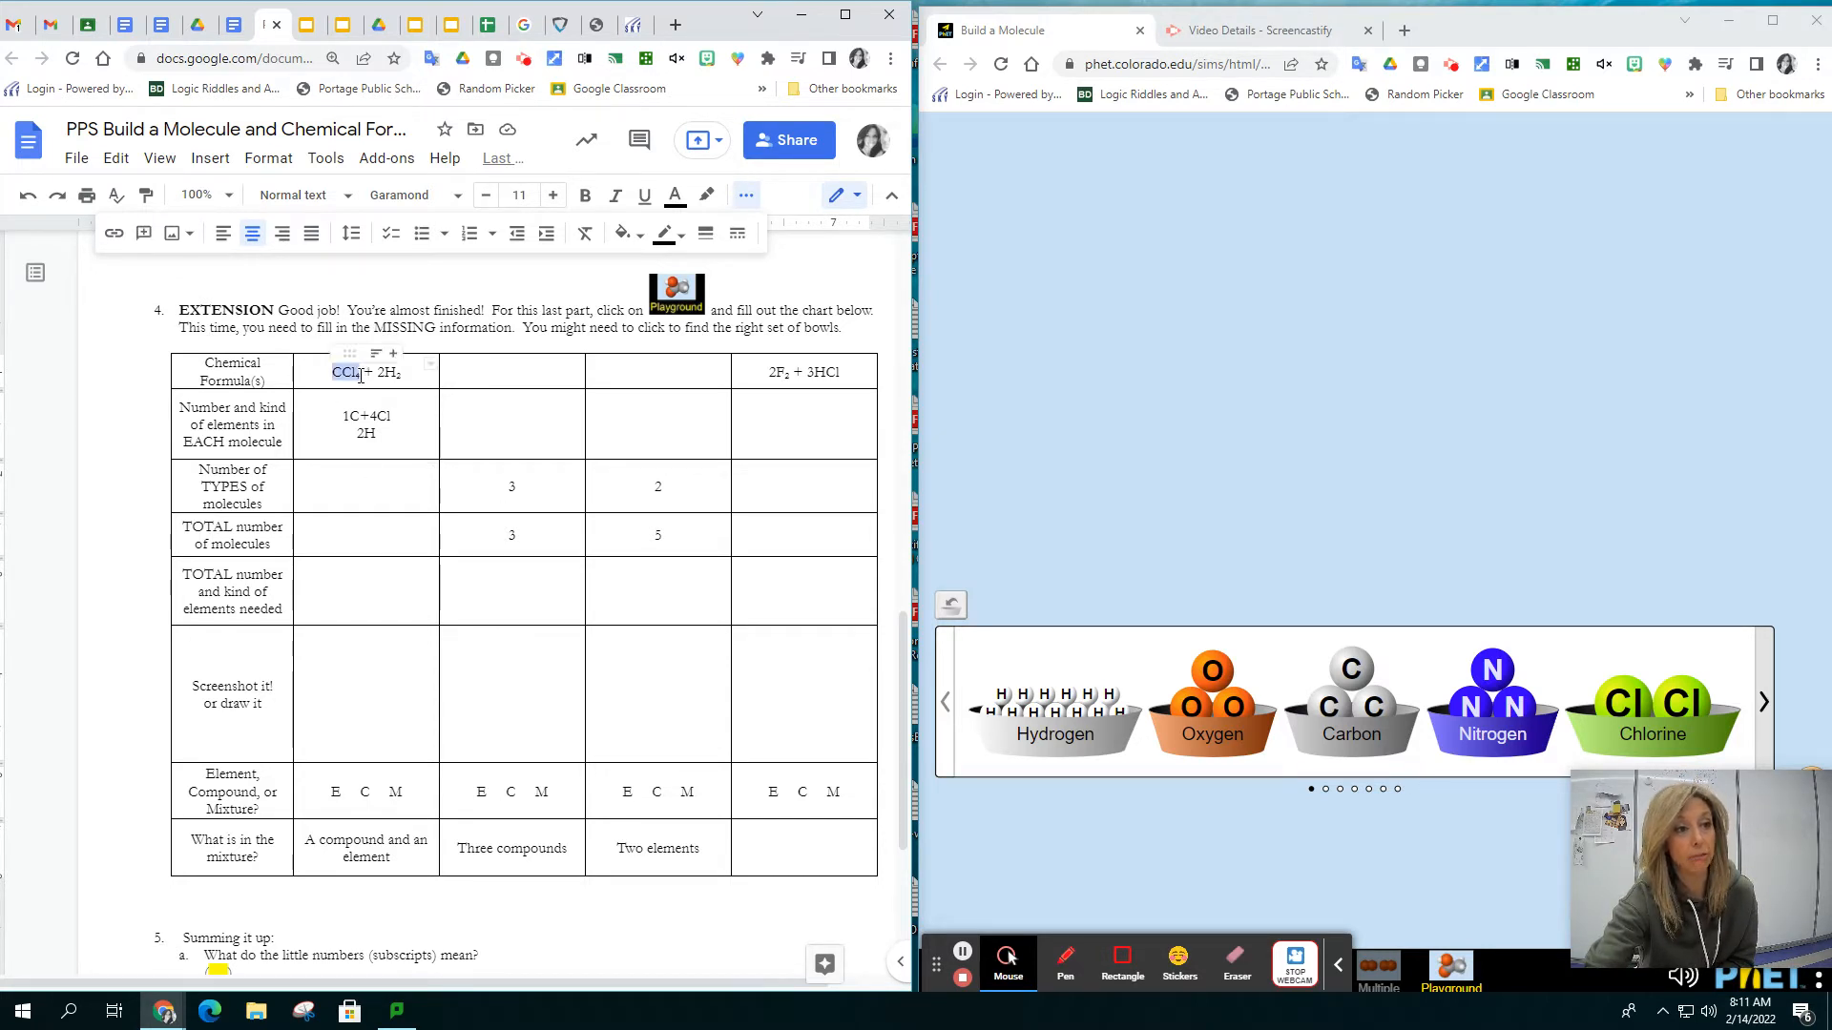
double_click(386, 374)
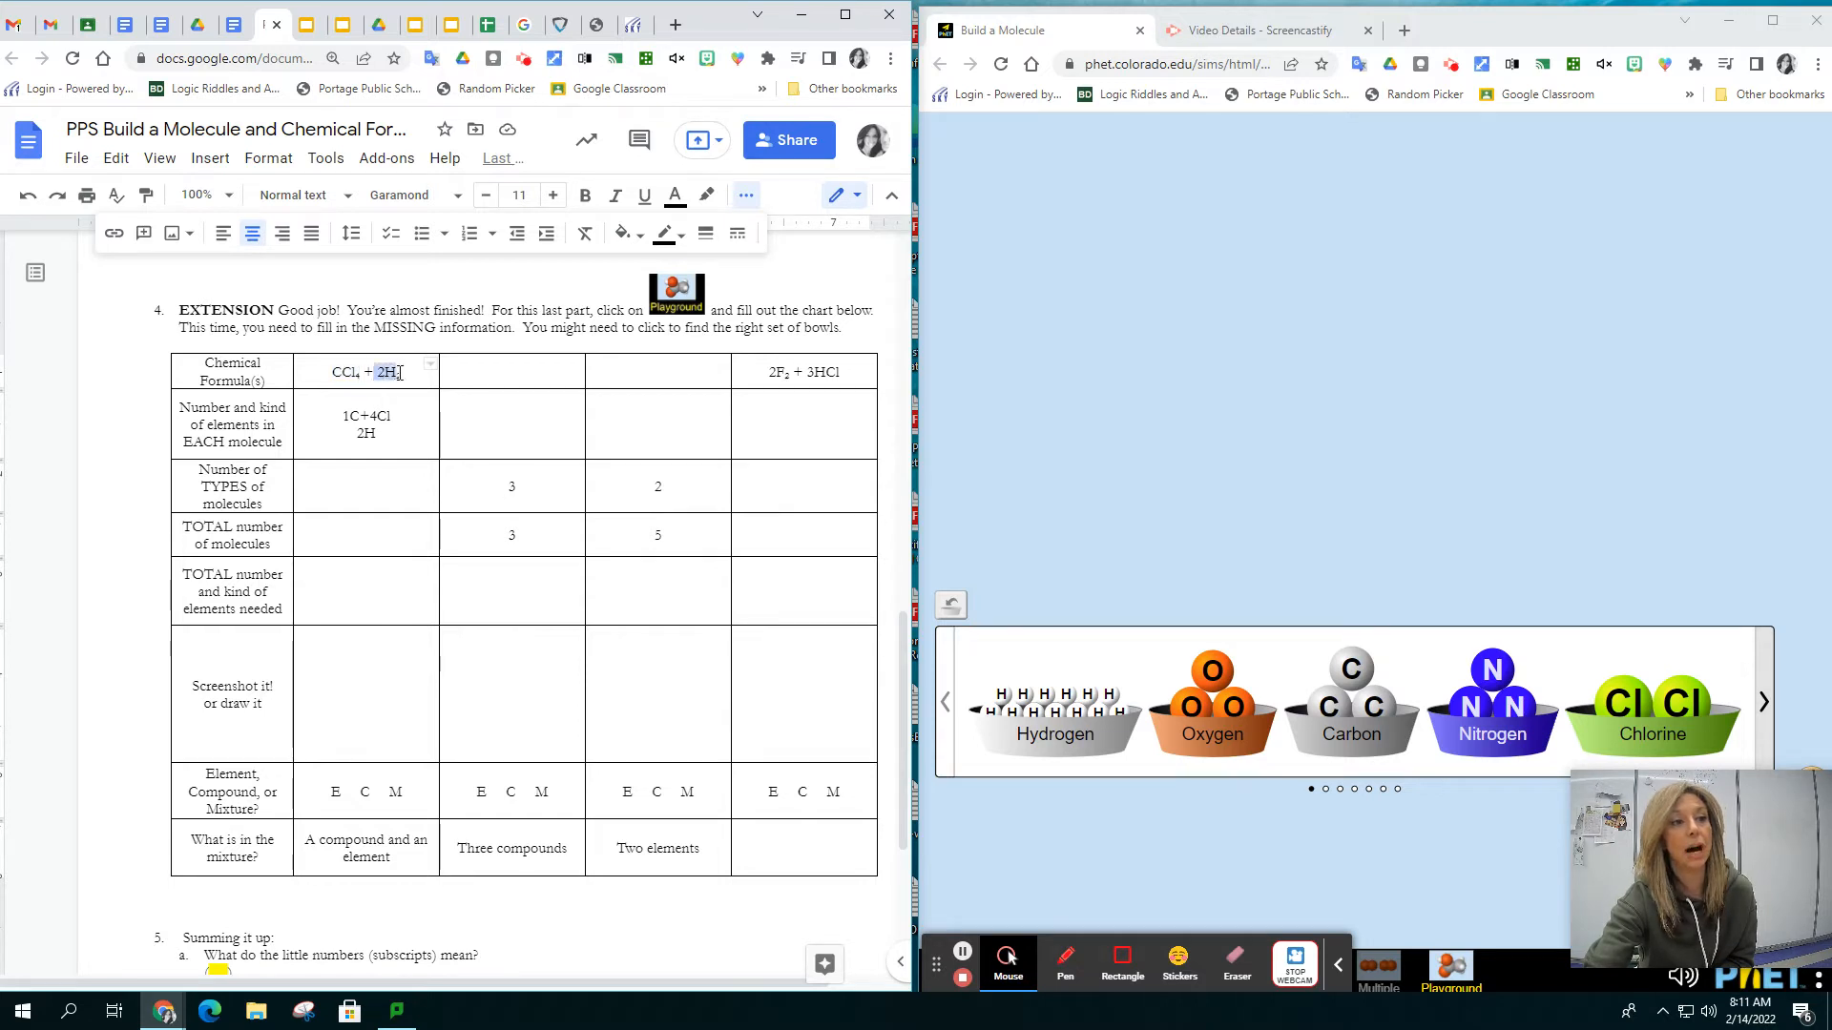
left_click(386, 481)
type("2")
left_click(372, 536)
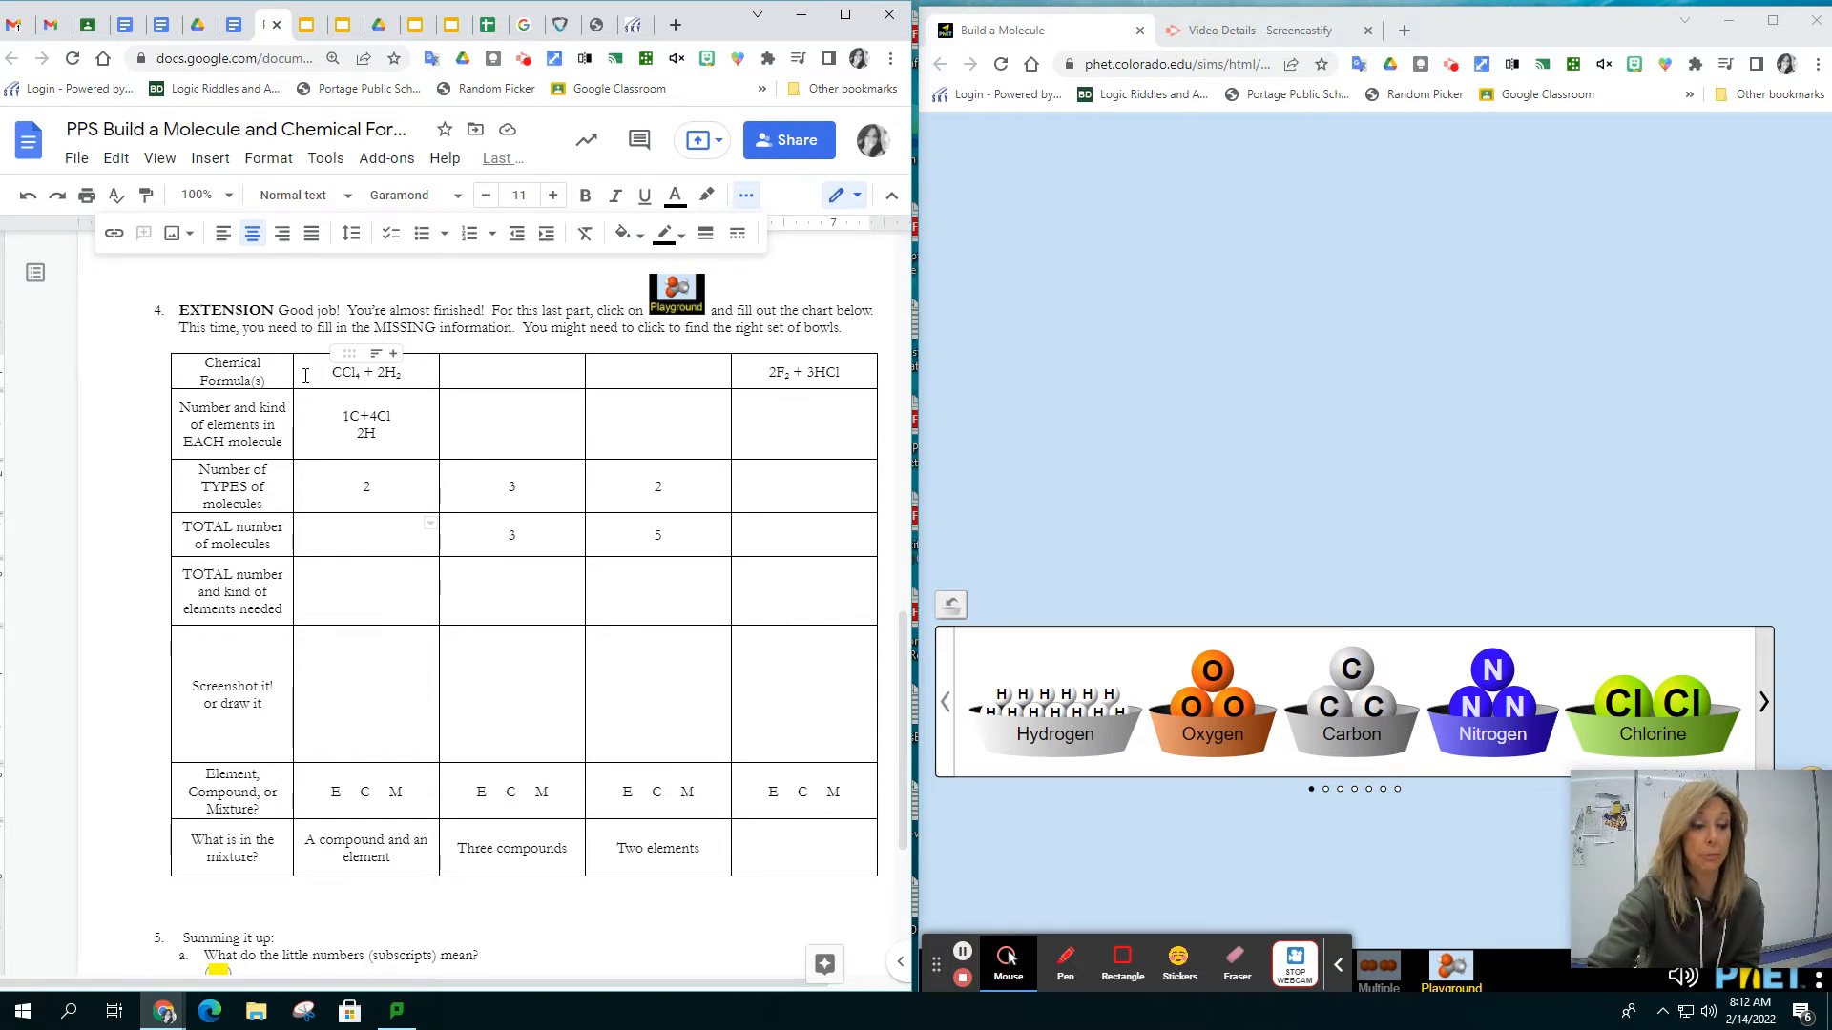
type("3")
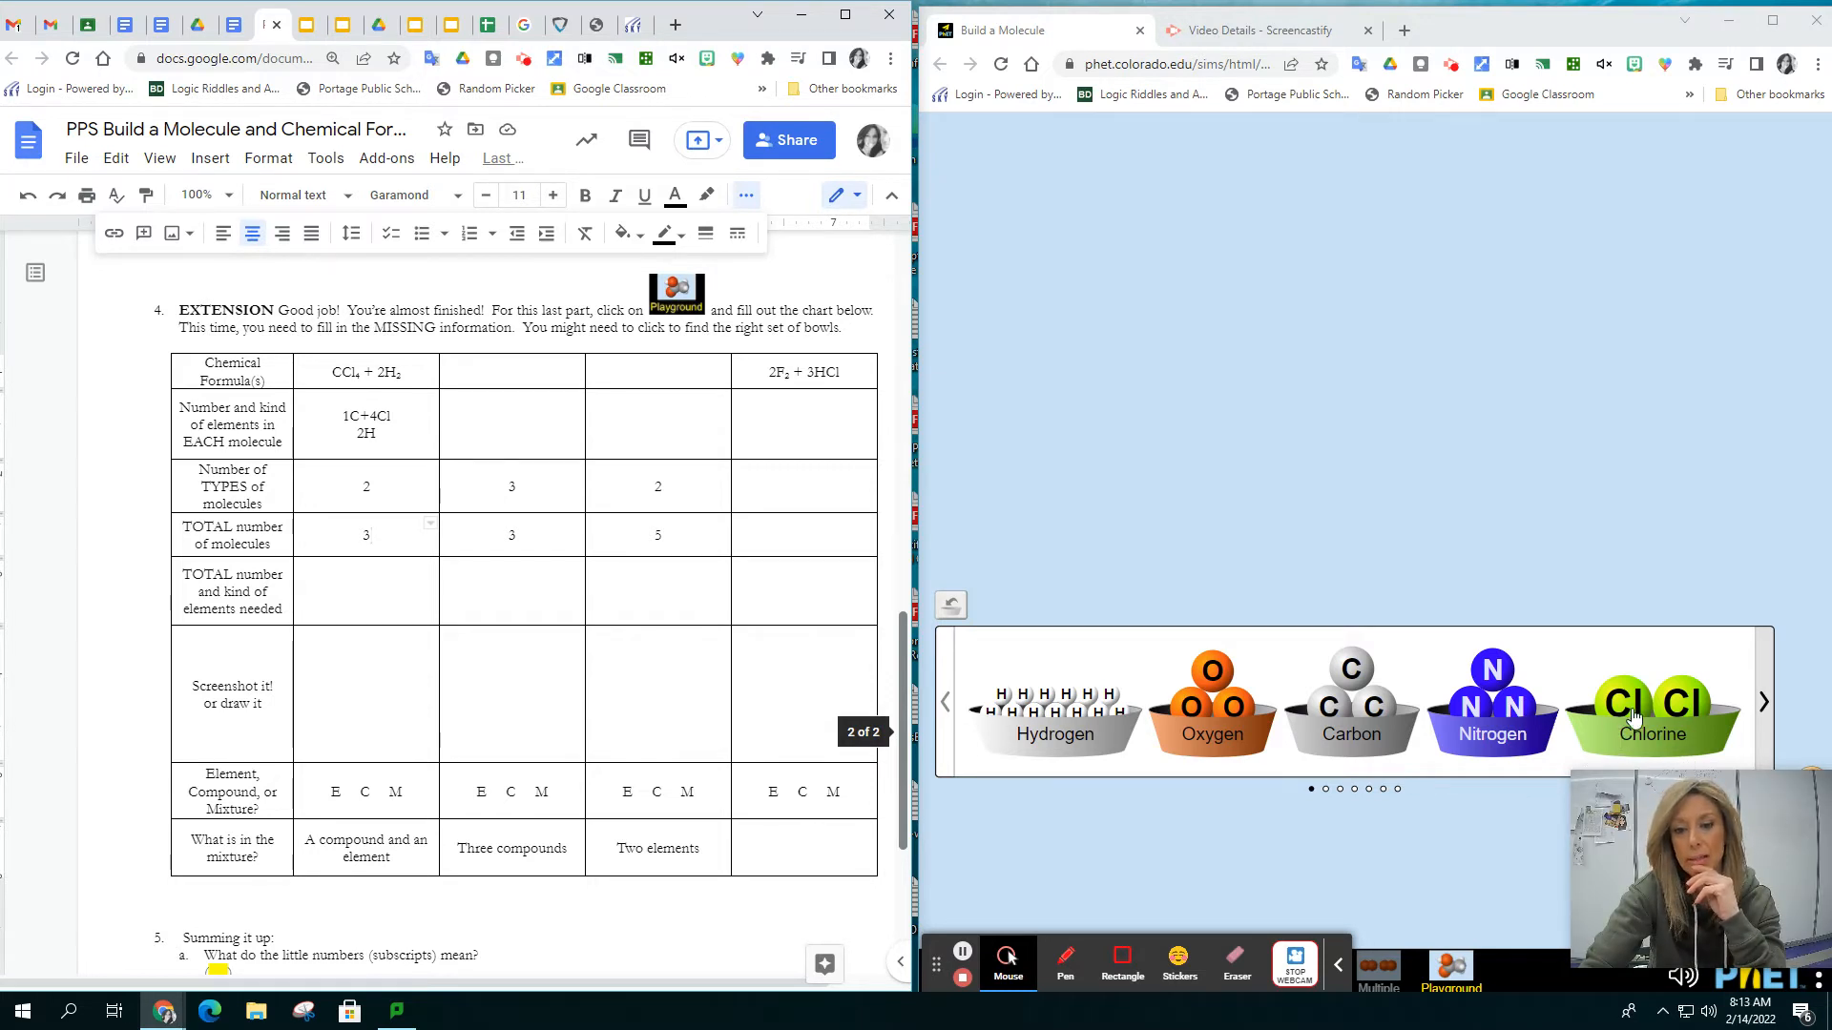
Build a carbon tetrachloride molecule in the simulation from one carbon and four chlorine atoms, using the hydrogen, carbon, chlorine and fluorine bowl set
left_click(1762, 703)
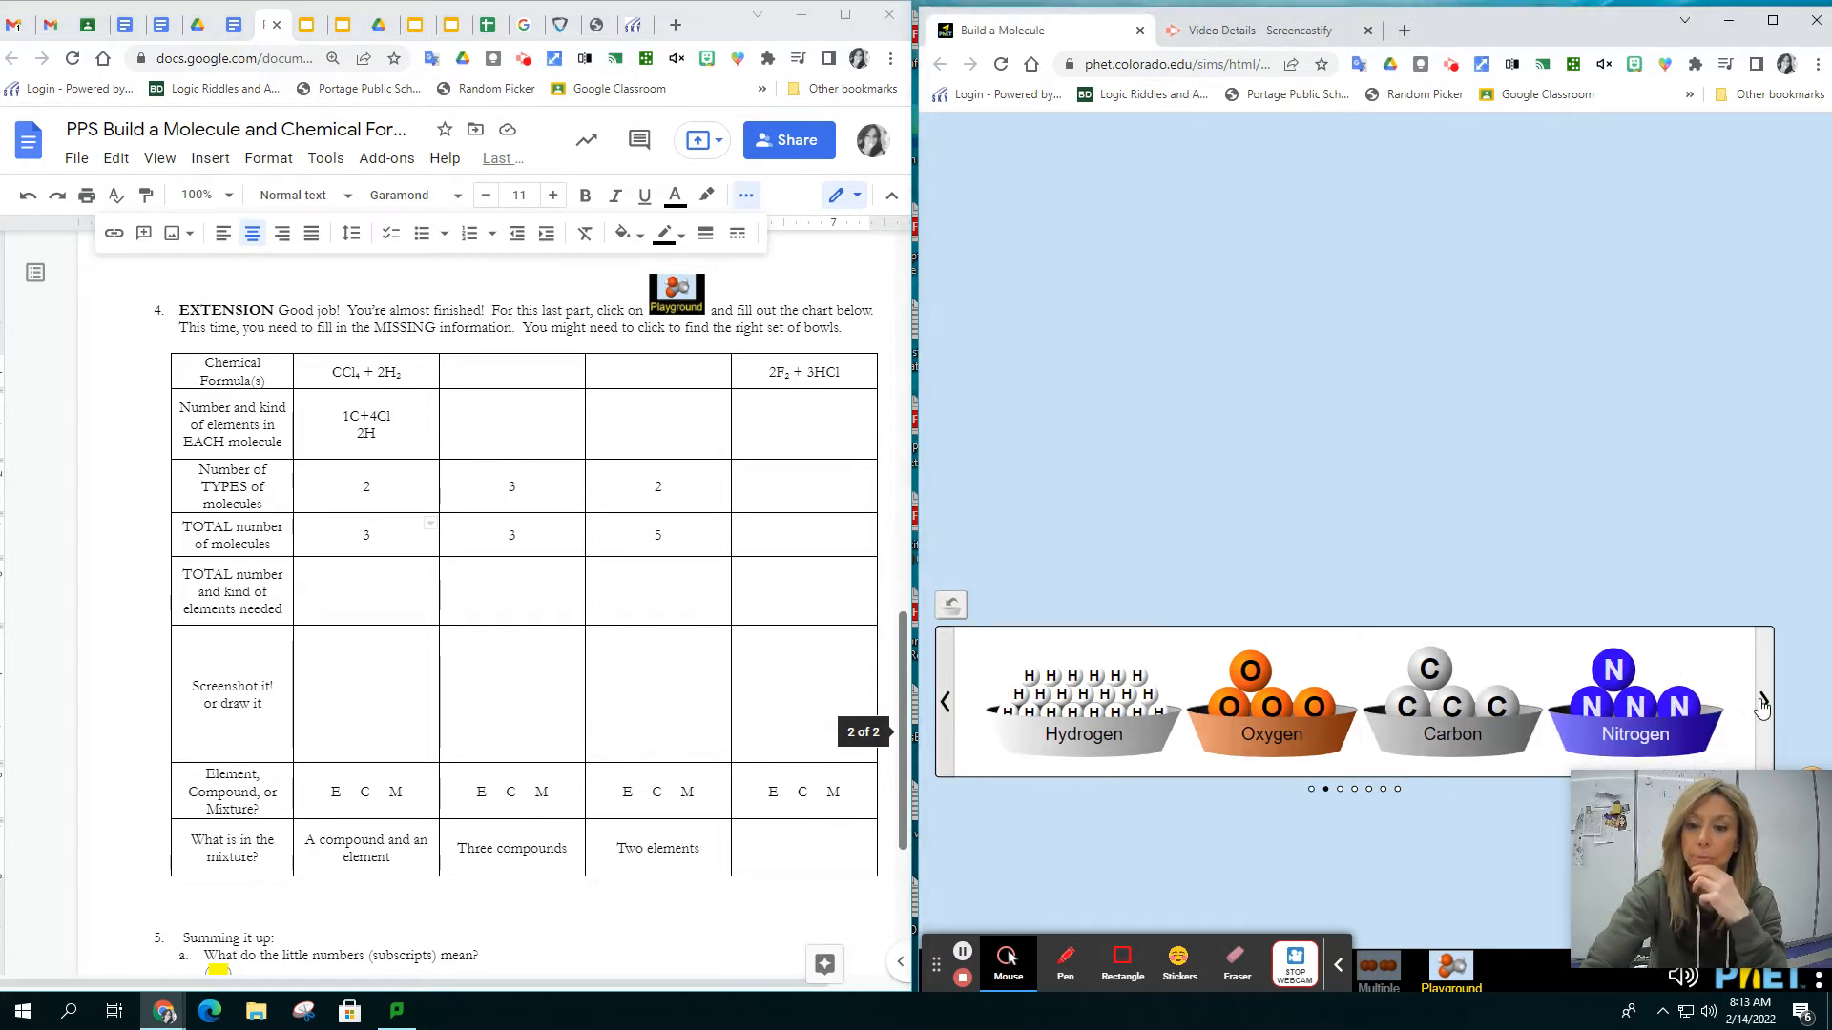
left_click(1762, 703)
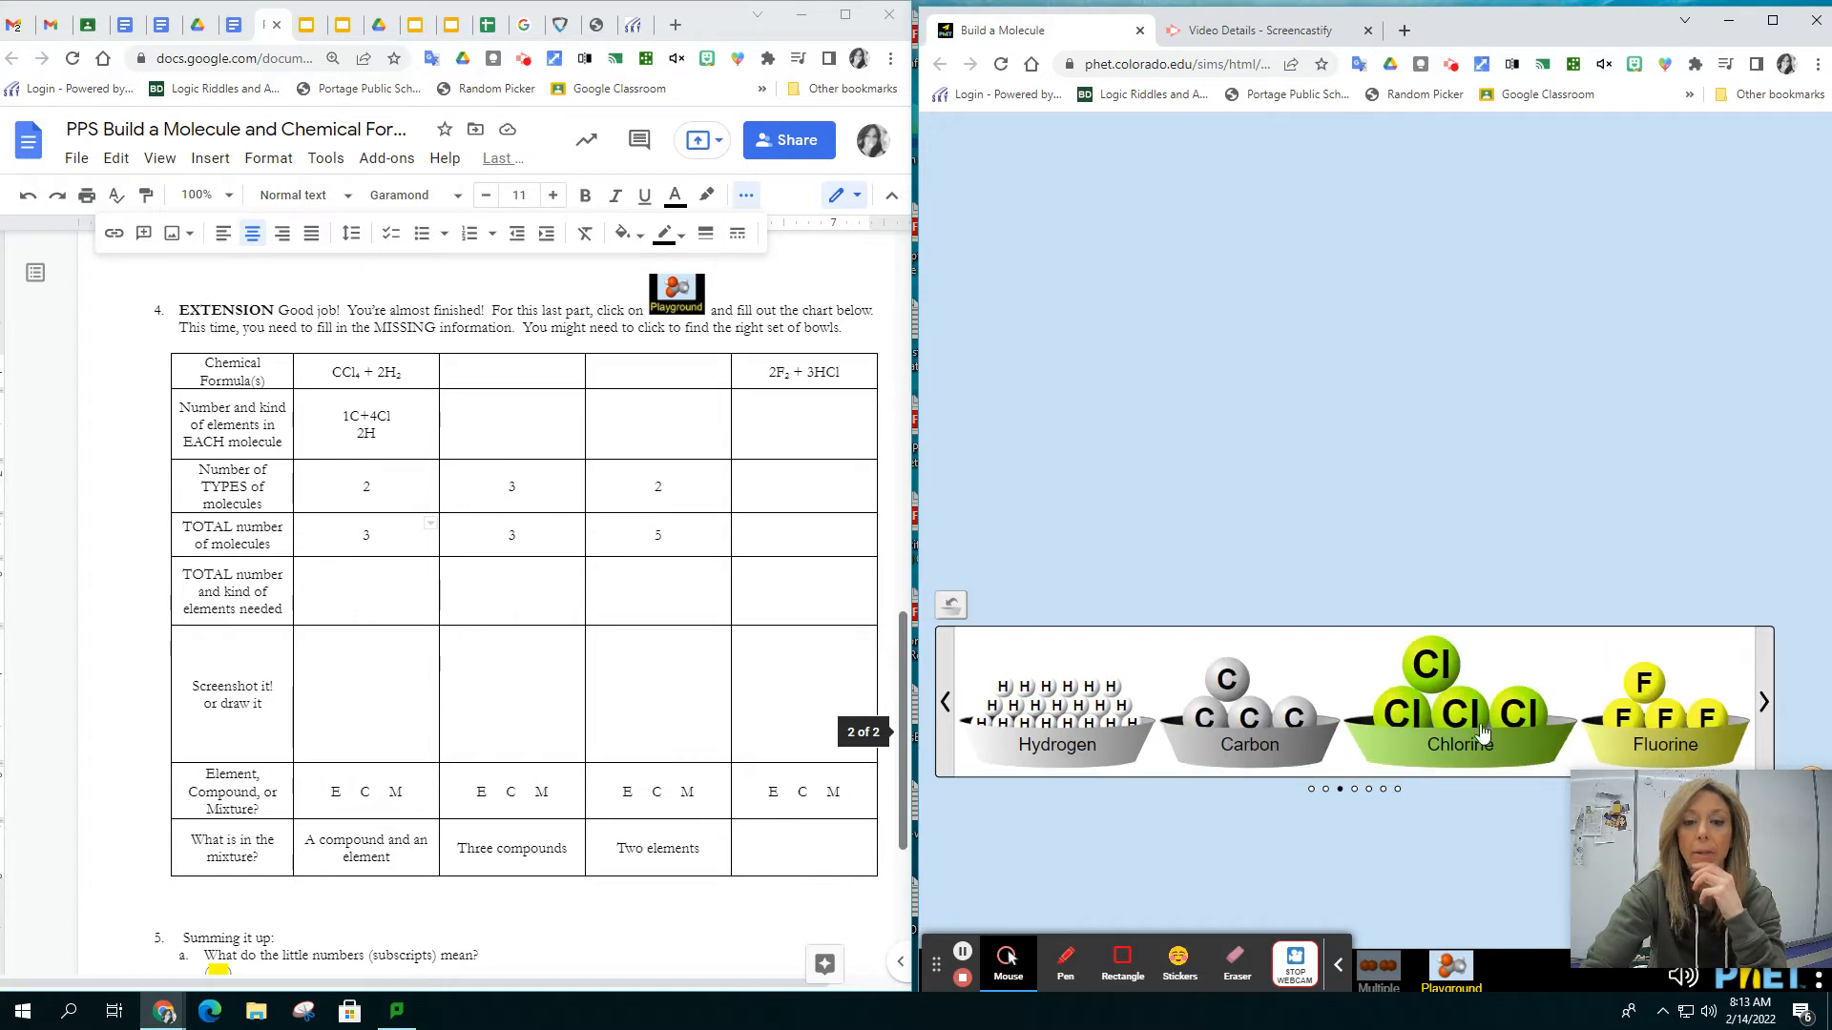
left_click_drag(1227, 679, 1217, 369)
left_click_drag(1422, 671, 1215, 417)
left_click_drag(1458, 711, 1280, 381)
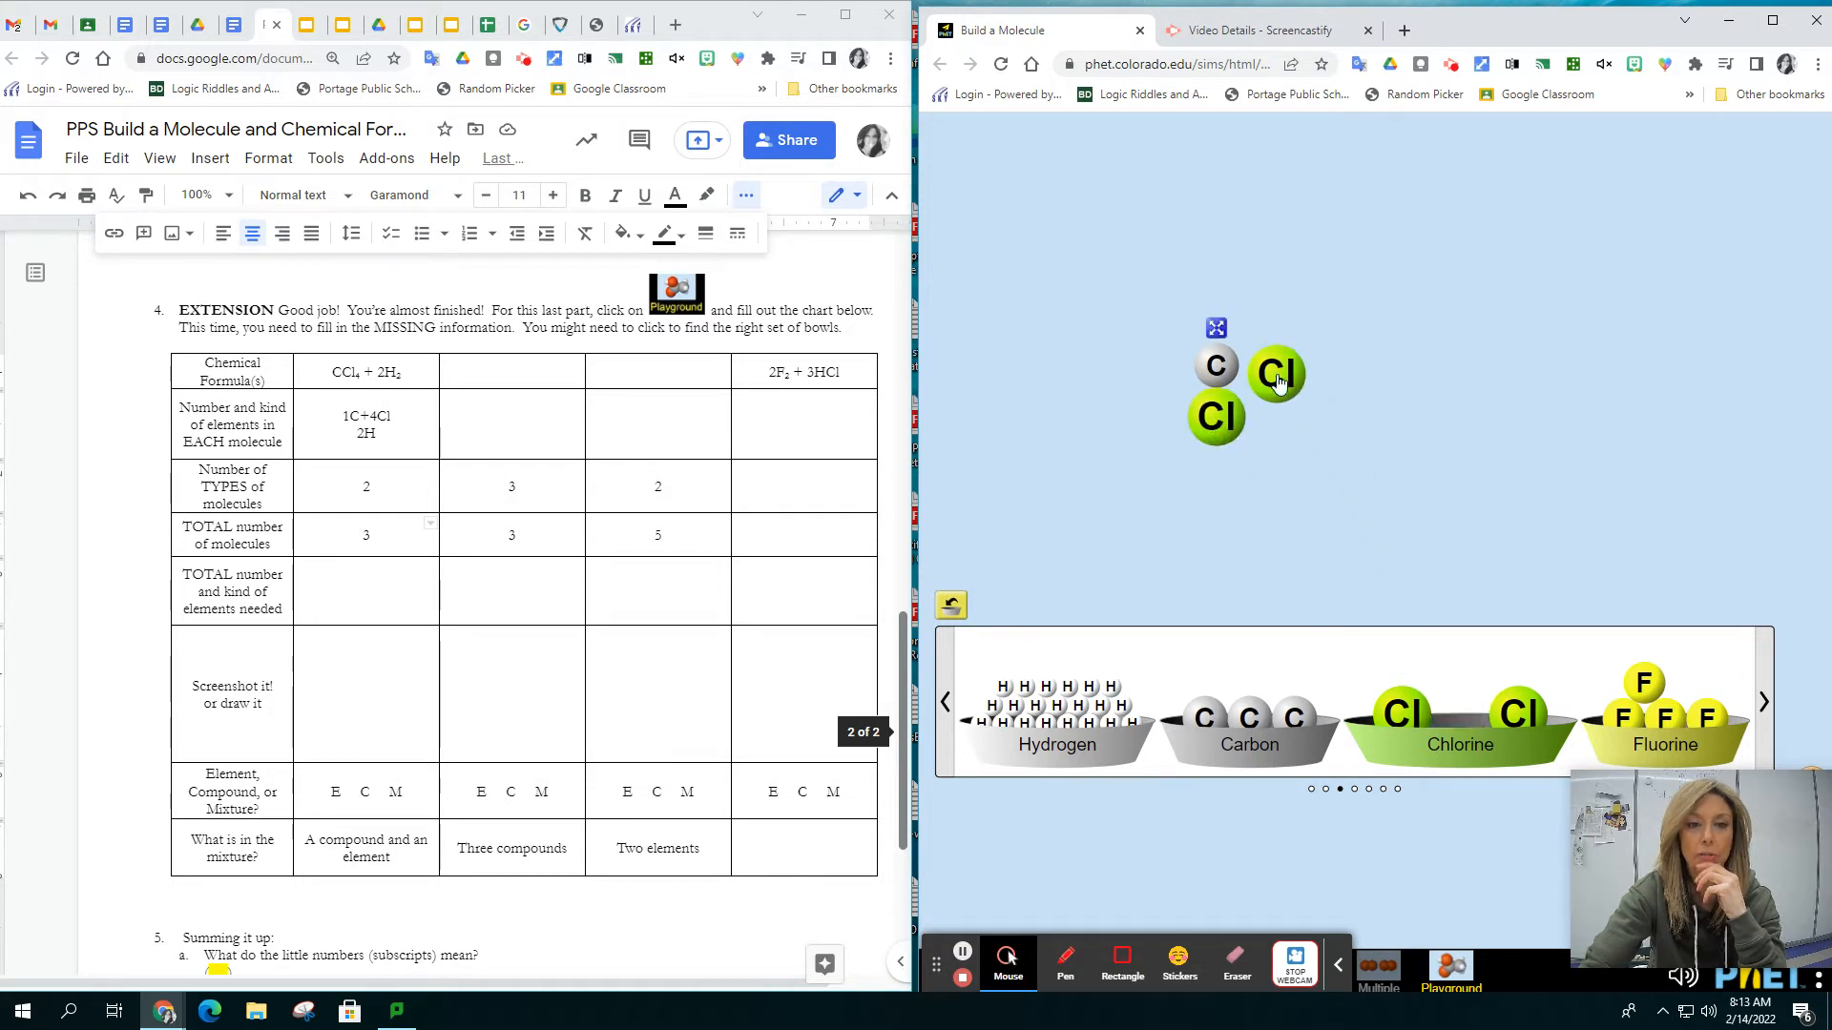
left_click_drag(1517, 711, 1217, 303)
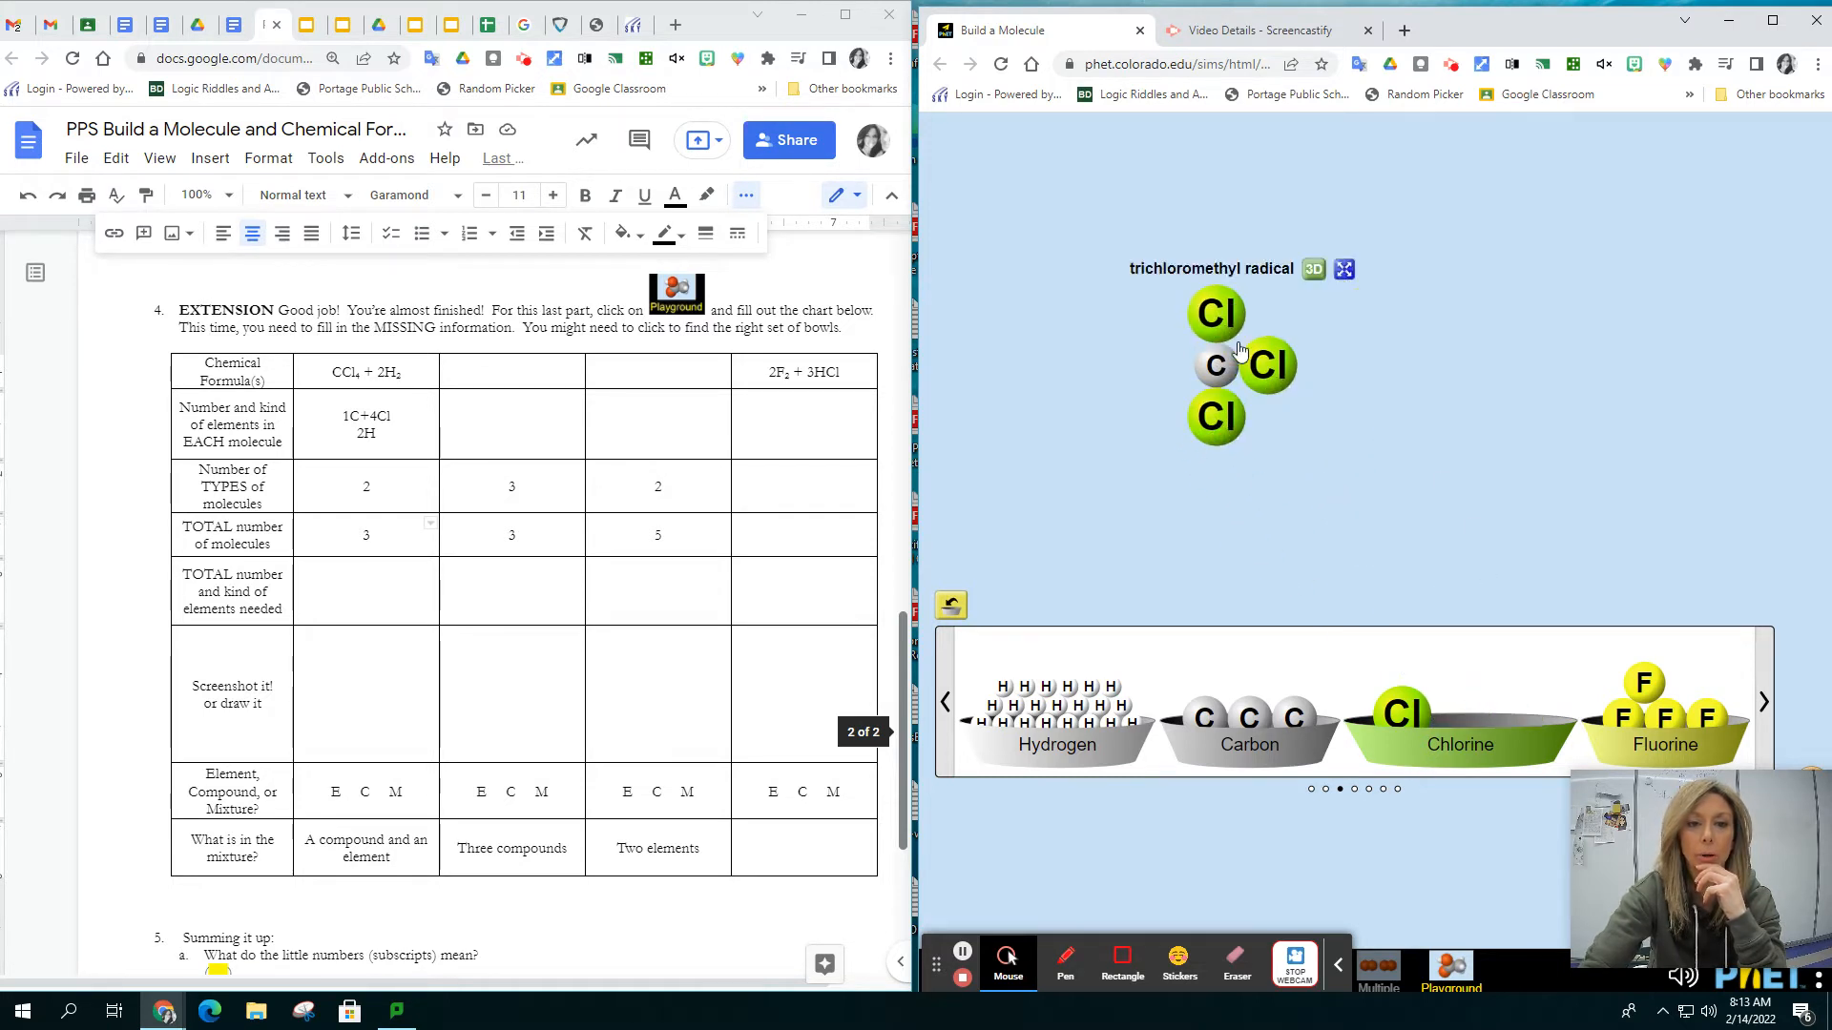
left_click_drag(1402, 711, 1169, 372)
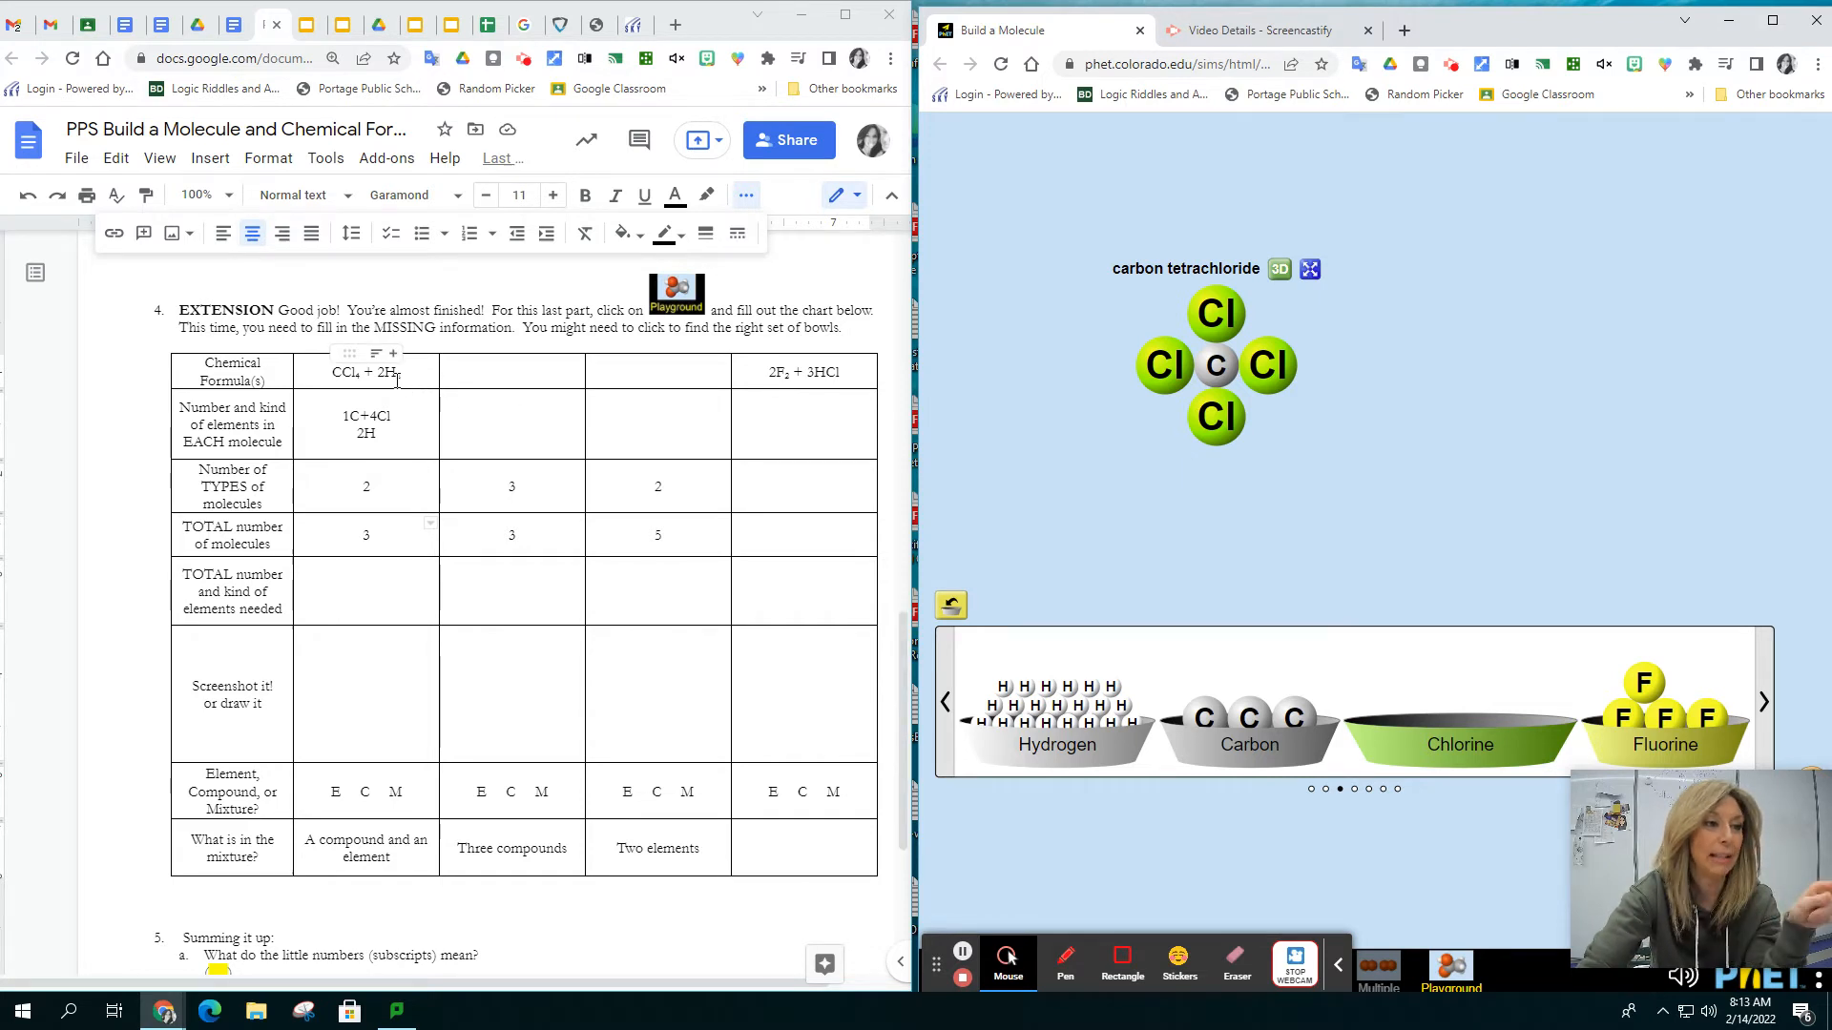
Build two separate molecular hydrogen molecules beside the carbon tetrachloride, each from two hydrogen atoms, one above the other
left_click_drag(1112, 687, 1441, 359)
left_click_drag(1092, 689, 1463, 358)
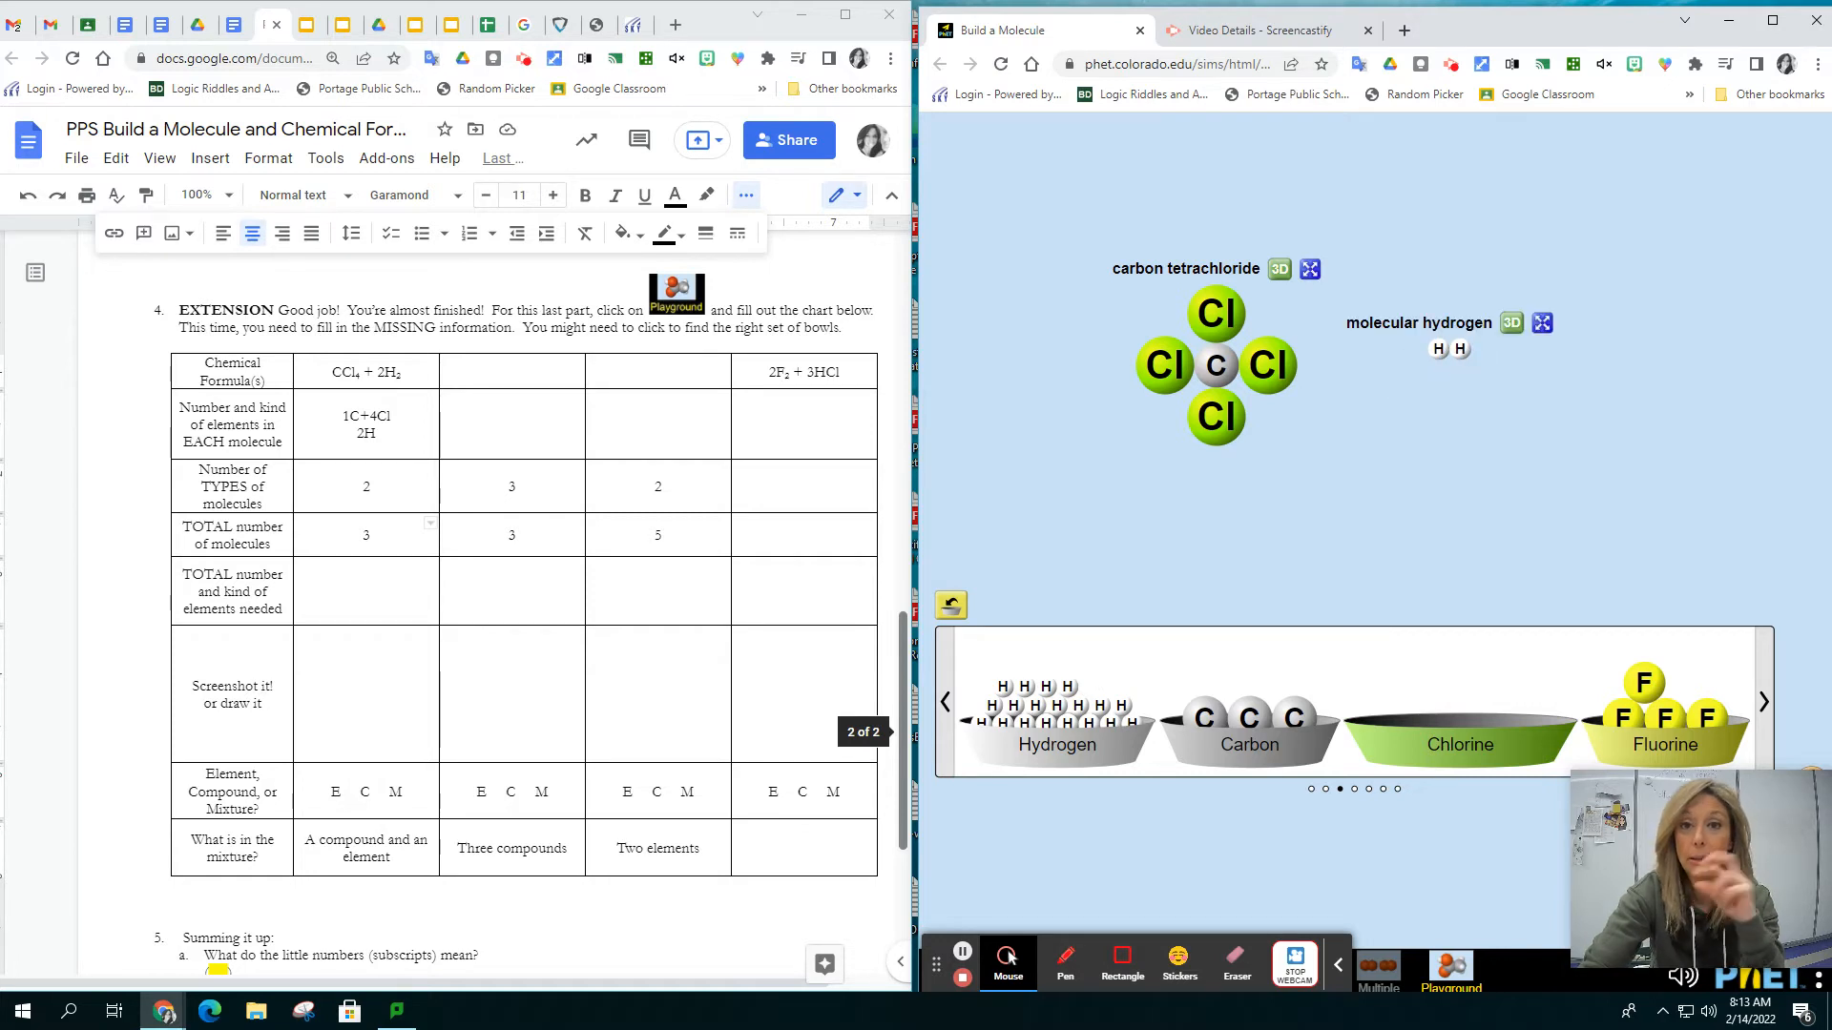
left_click_drag(1068, 687, 1444, 404)
left_click_drag(1047, 689, 1464, 404)
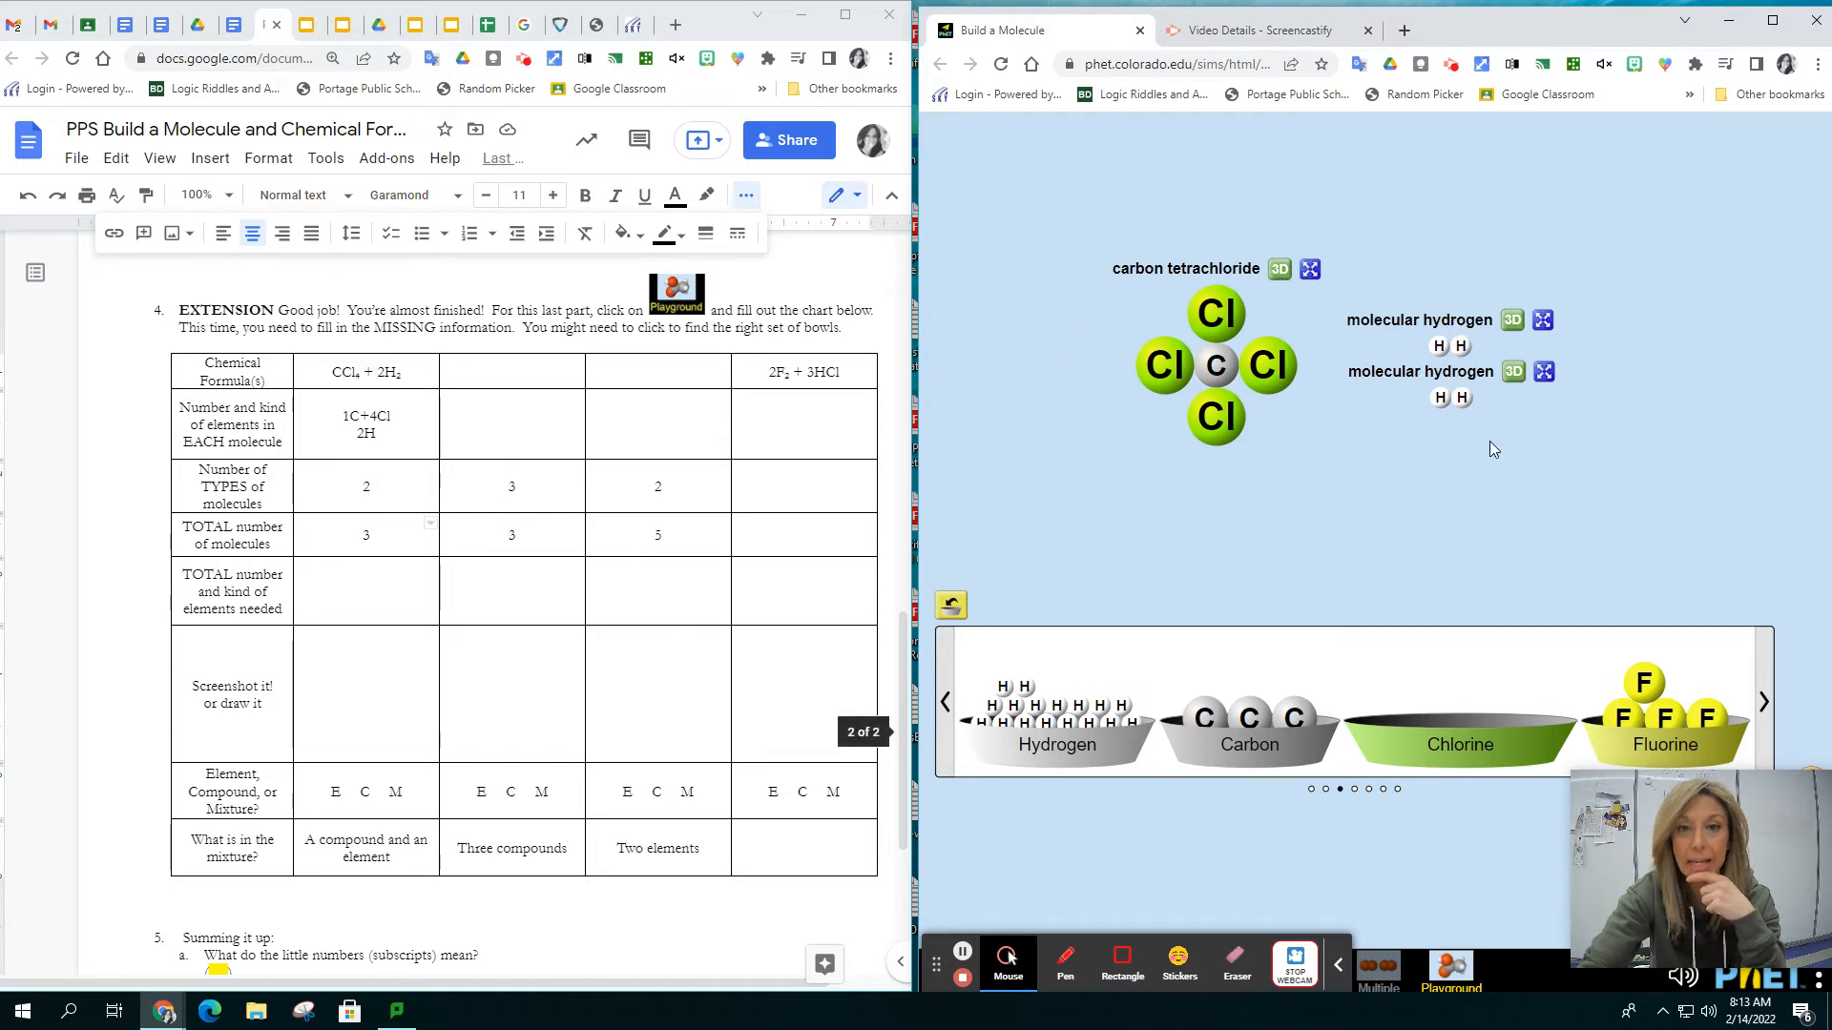
Fill in the total number and kind of elements needed for CCl₄ + 2H₂ as 1C, 4Cl, 4H
double_click(398, 589)
left_click(400, 590)
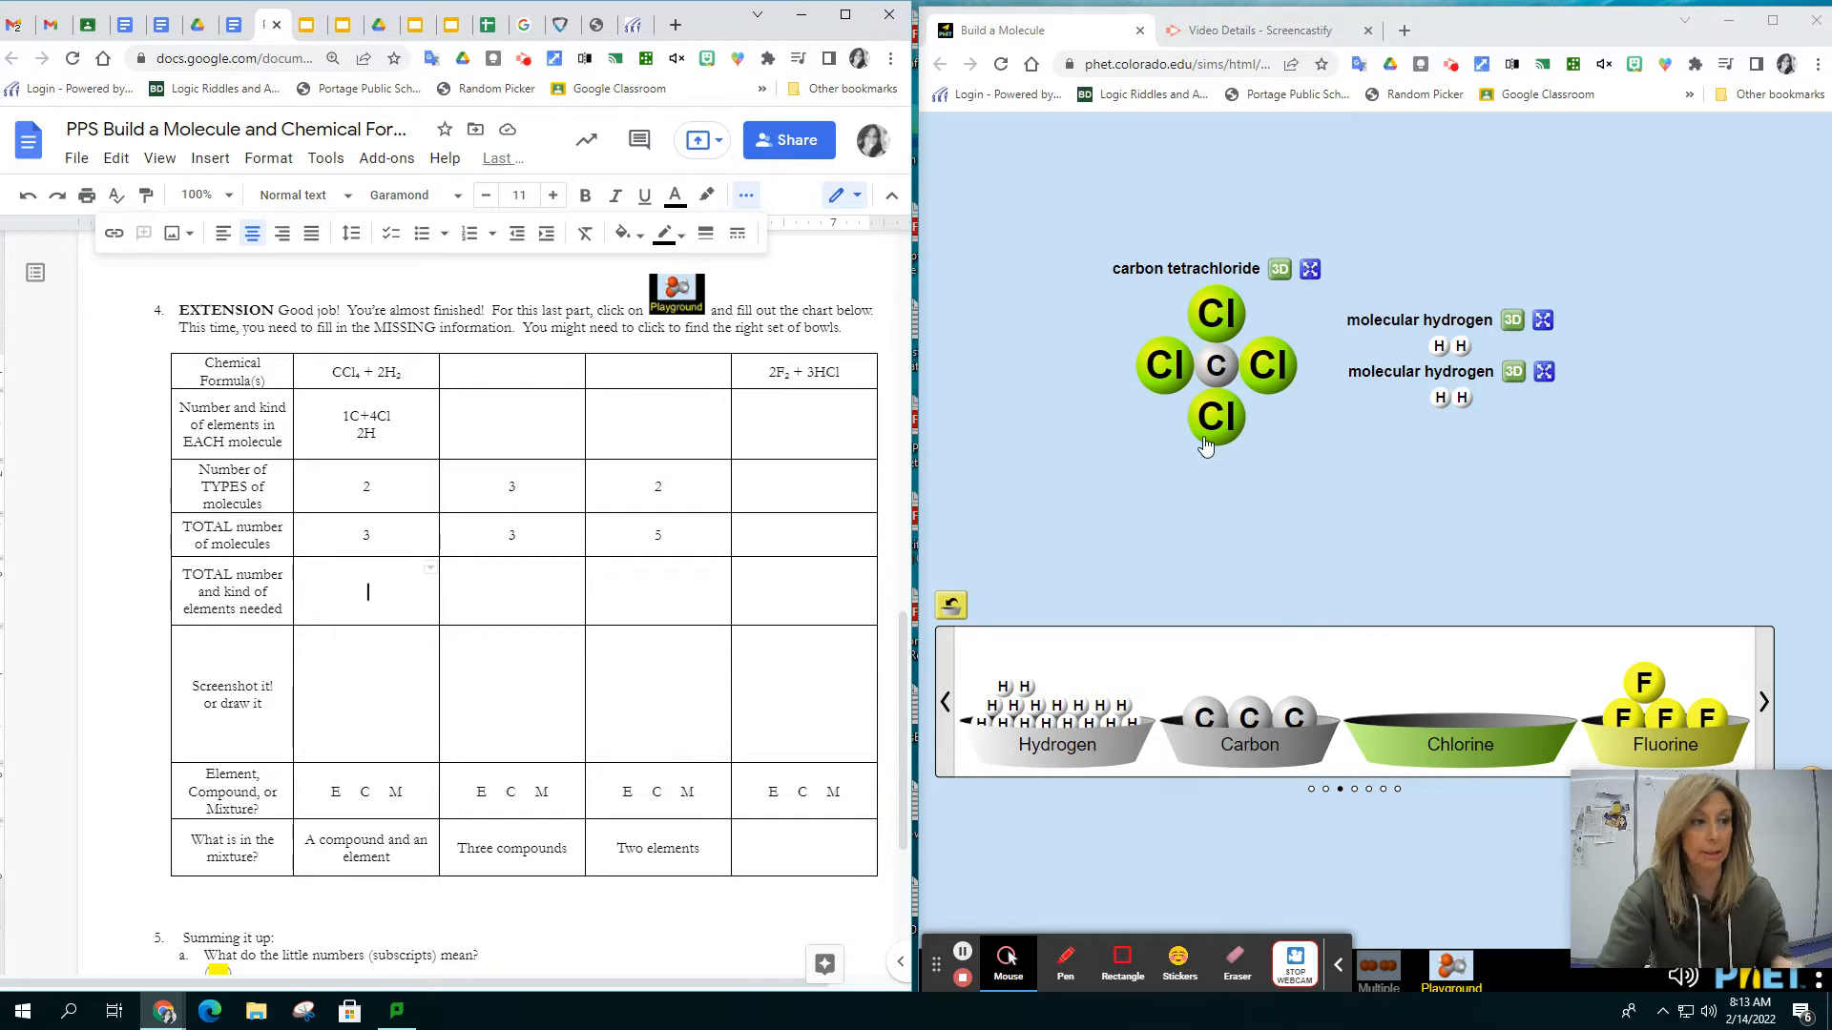
type("1")
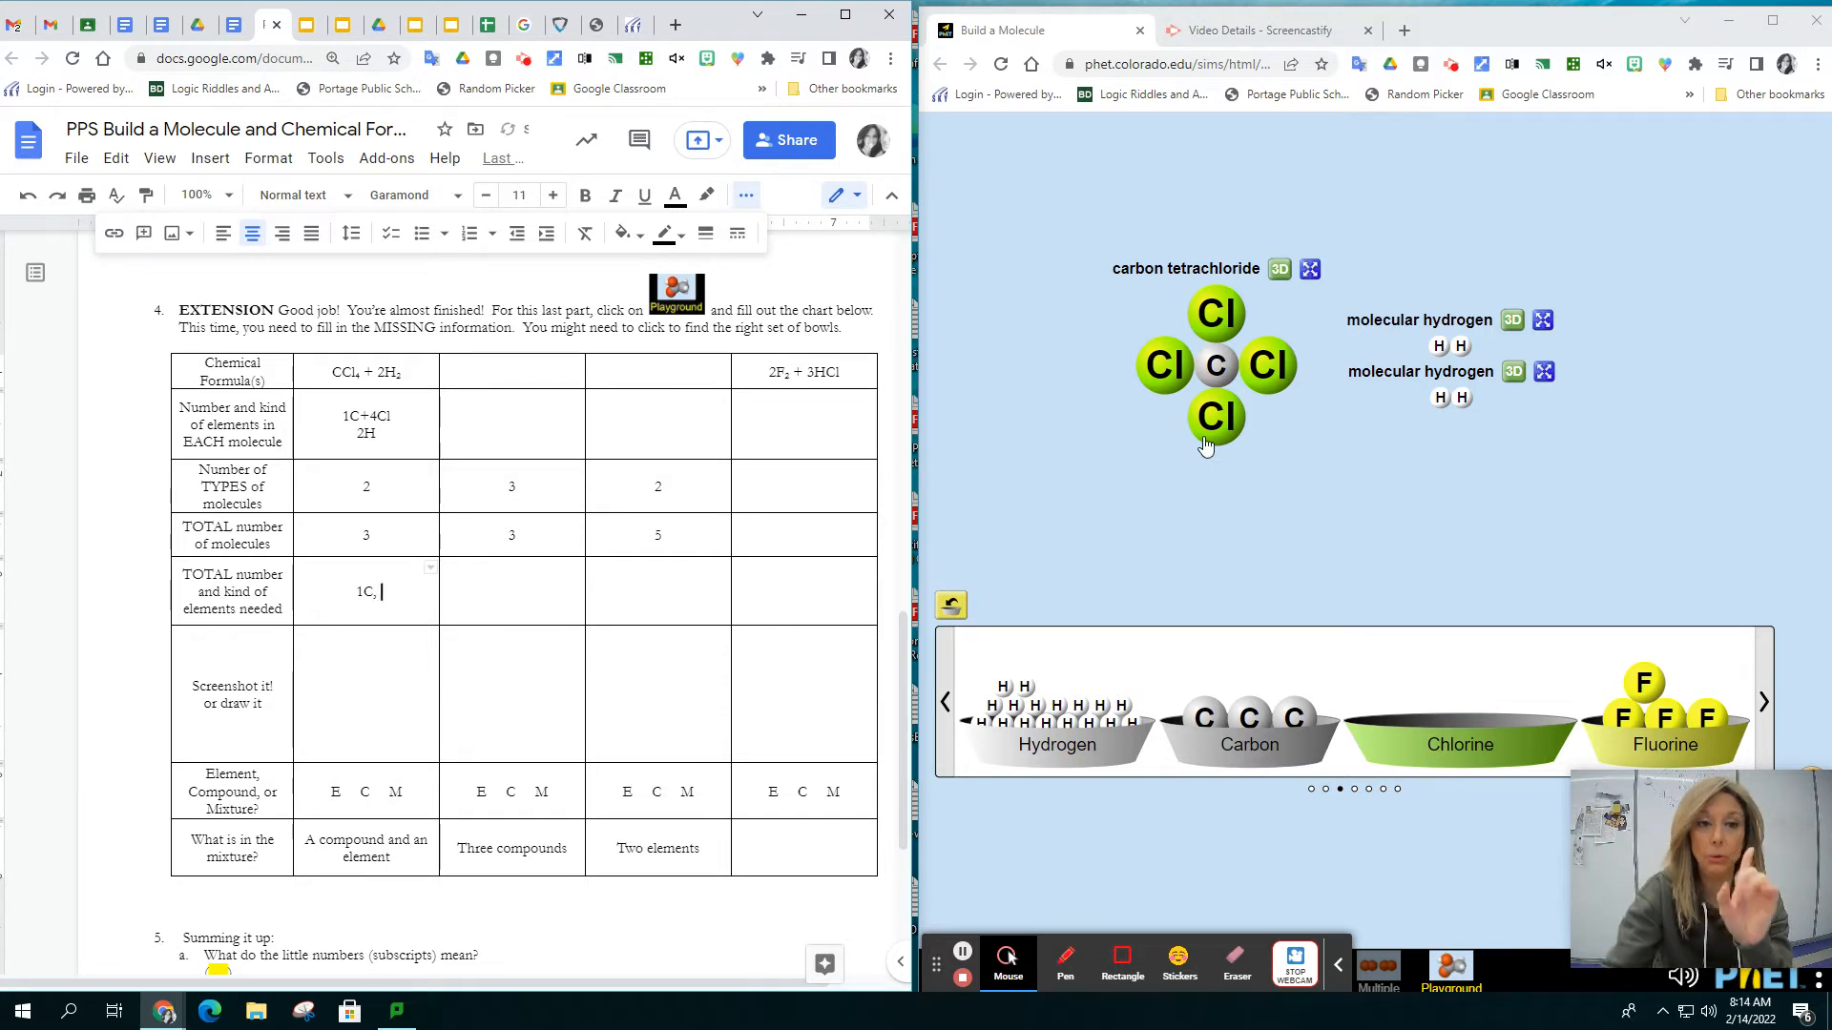
type("C, 4Cl")
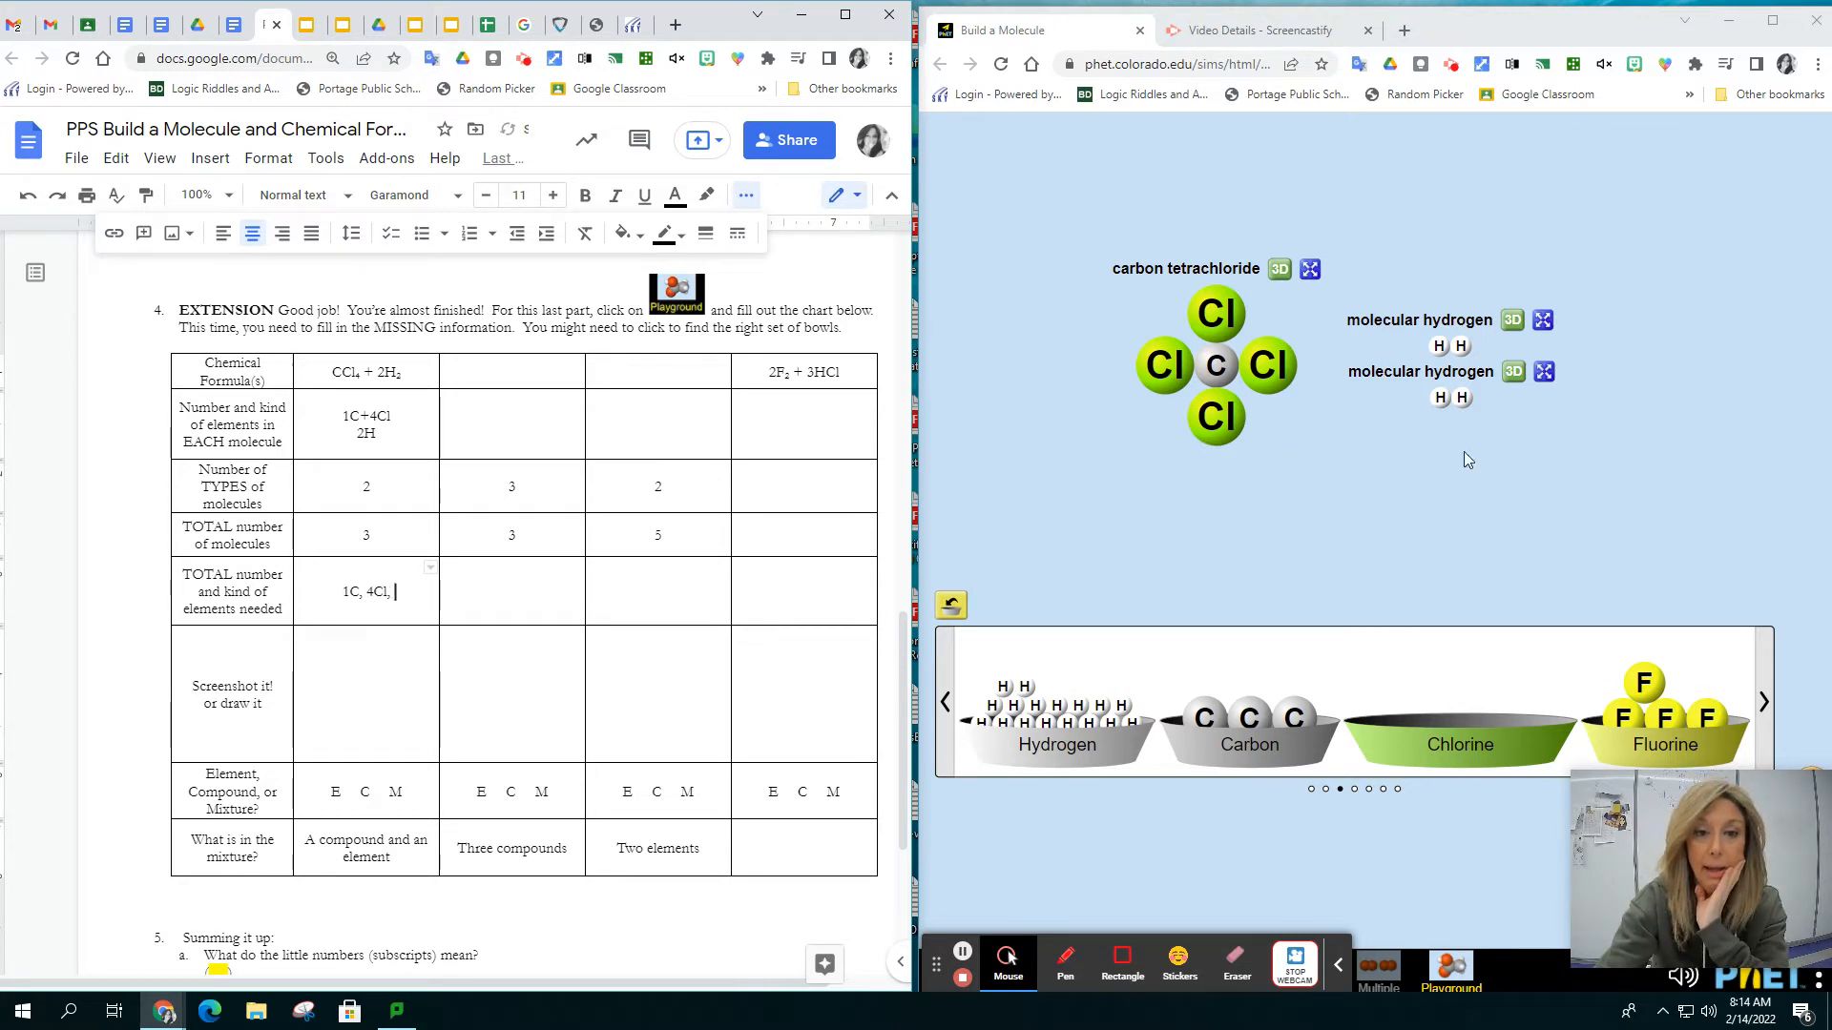
type(", 4H")
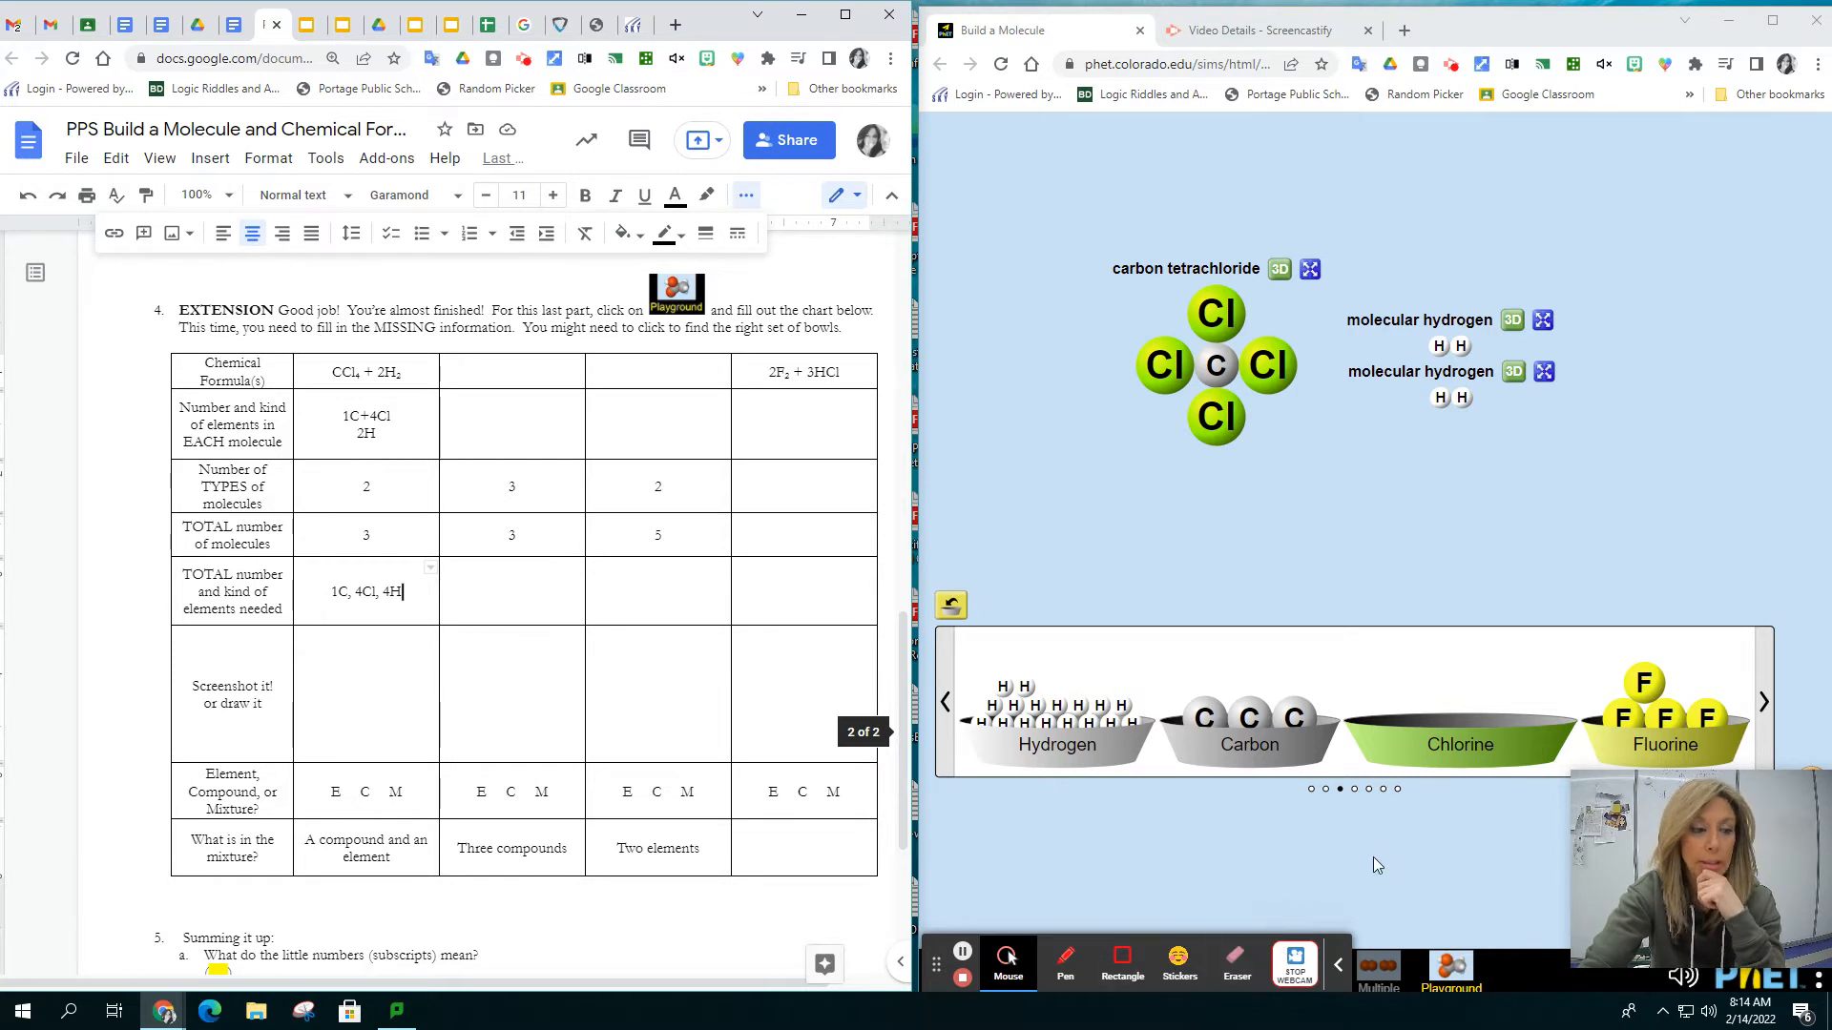
Capture the carbon tetrachloride and two hydrogen molecules with Snipping Tool and copy the snip
left_click(304, 1011)
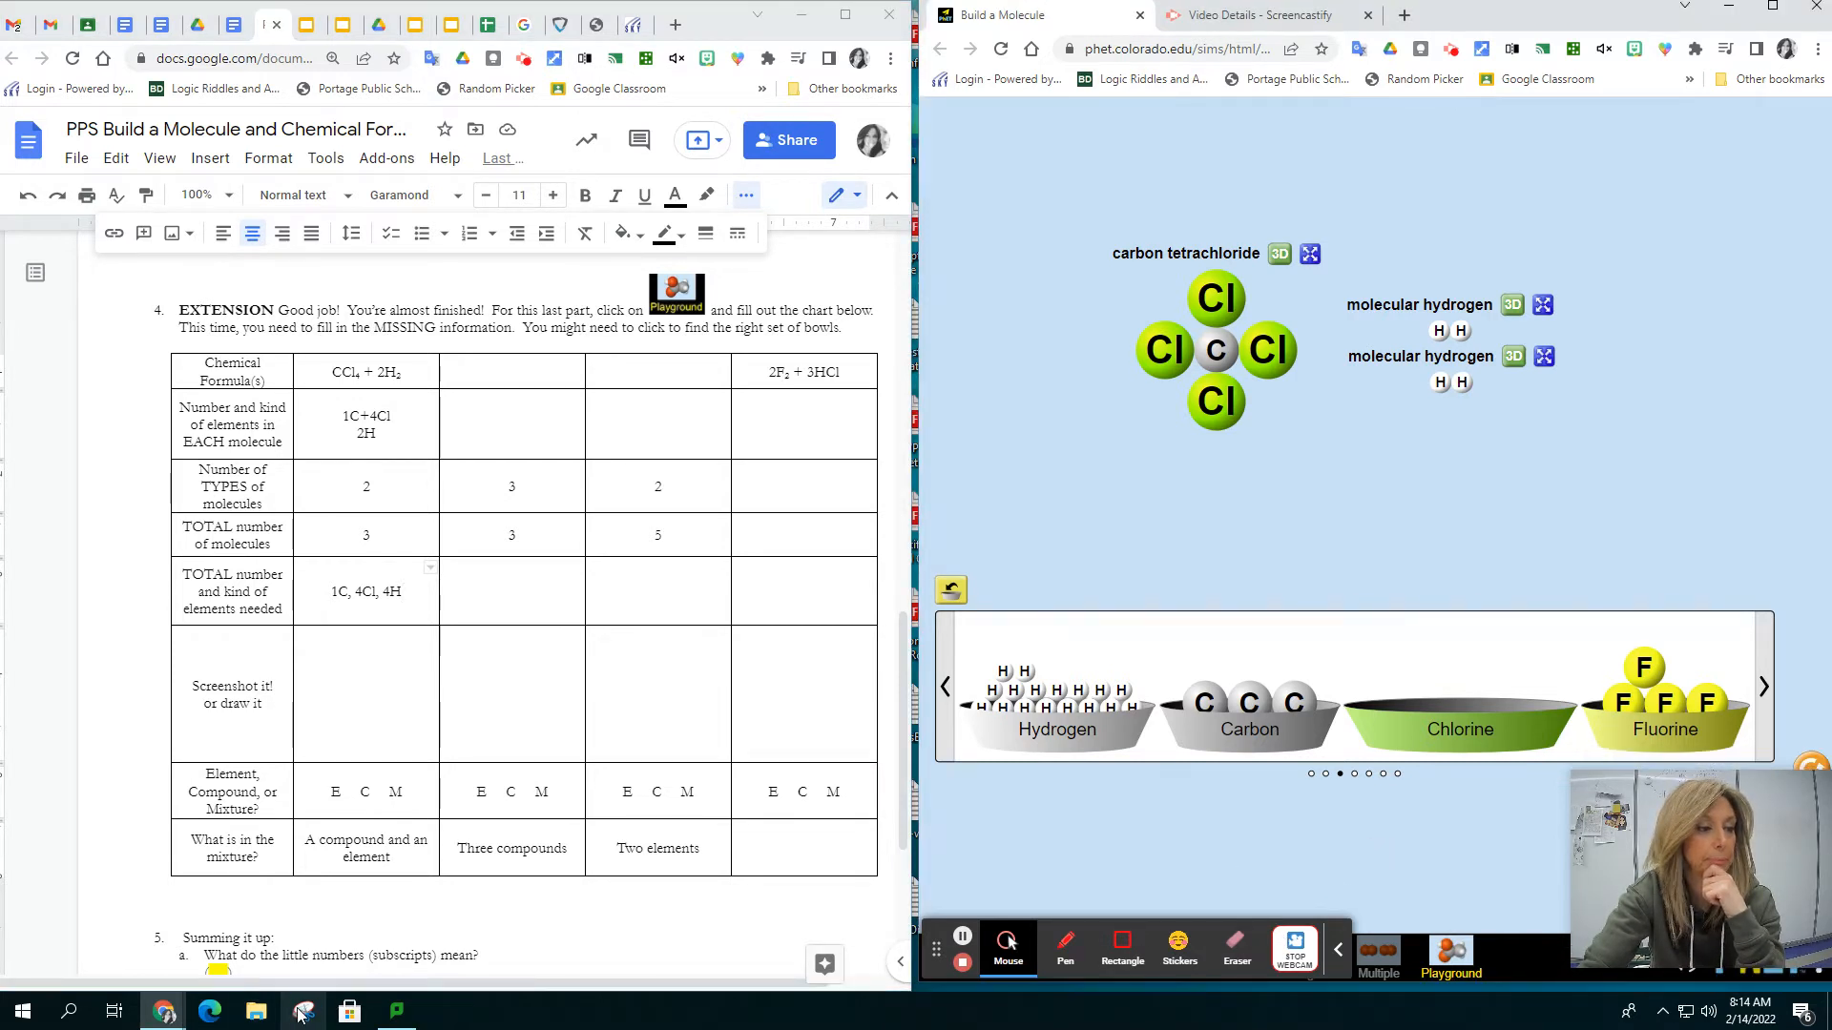
left_click(47, 922)
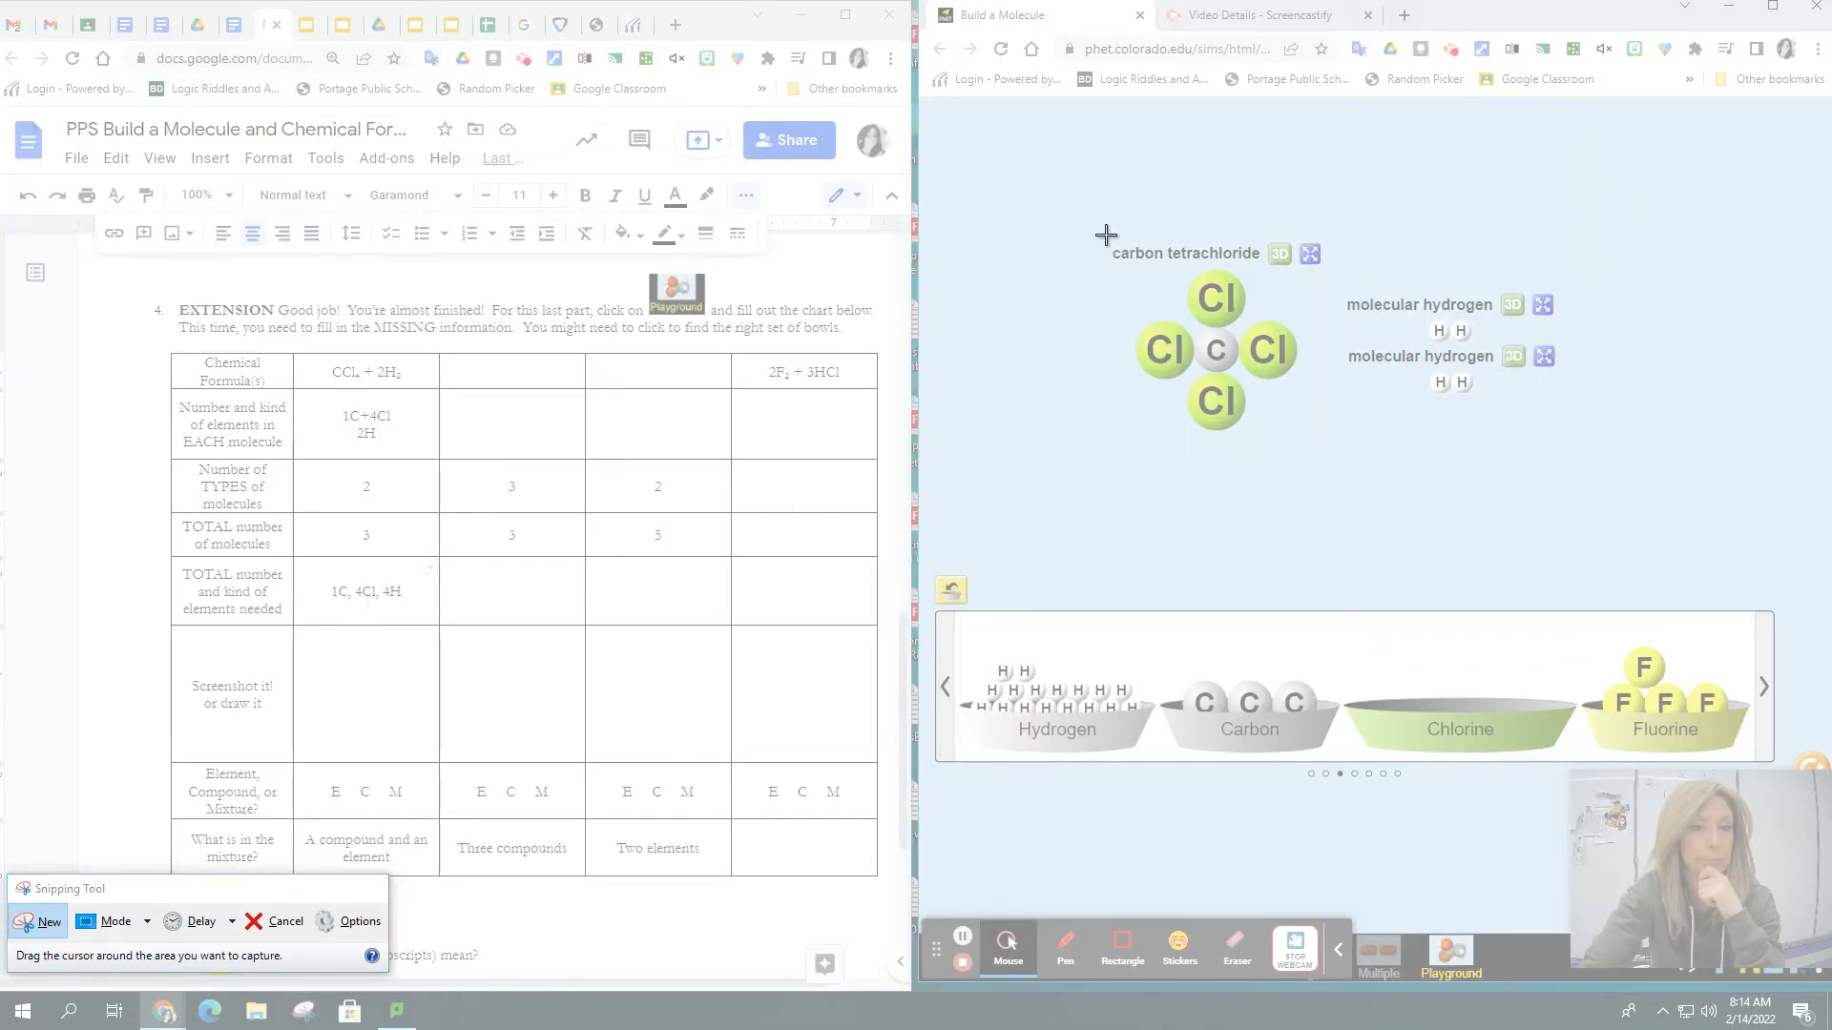
left_click_drag(1102, 227, 1589, 447)
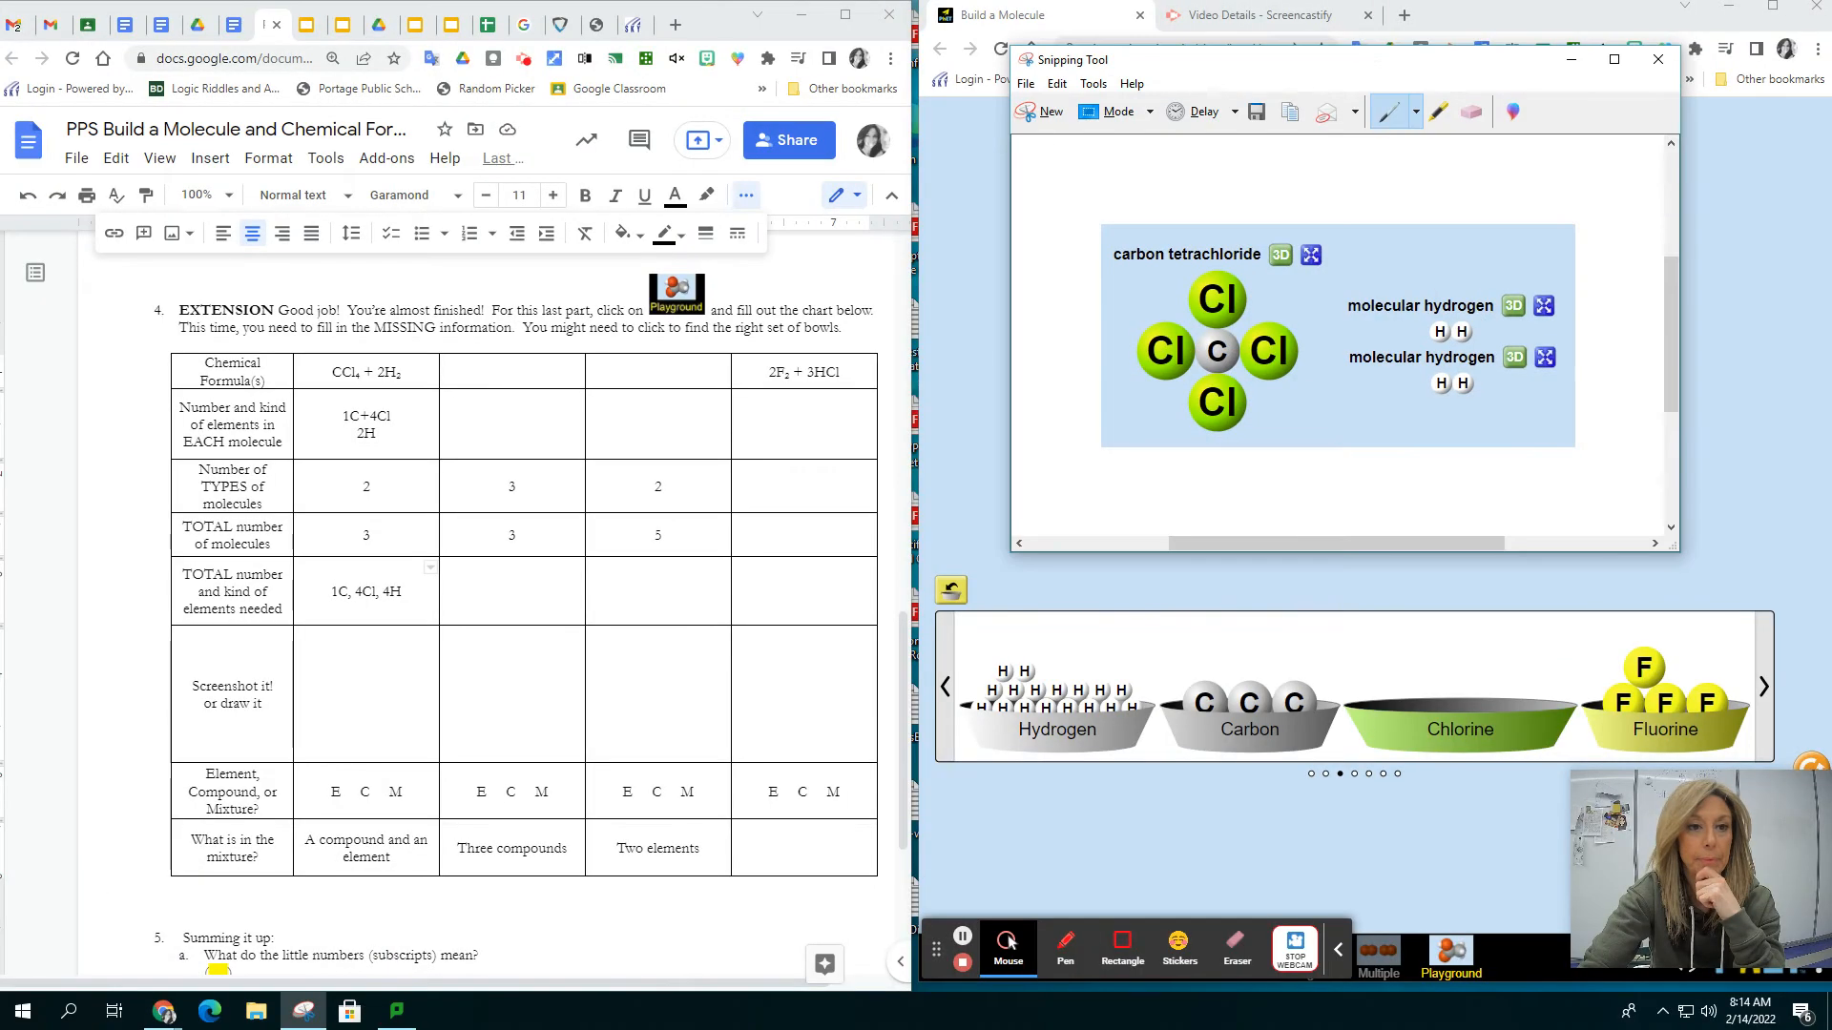
left_click(1055, 84)
left_click(1087, 109)
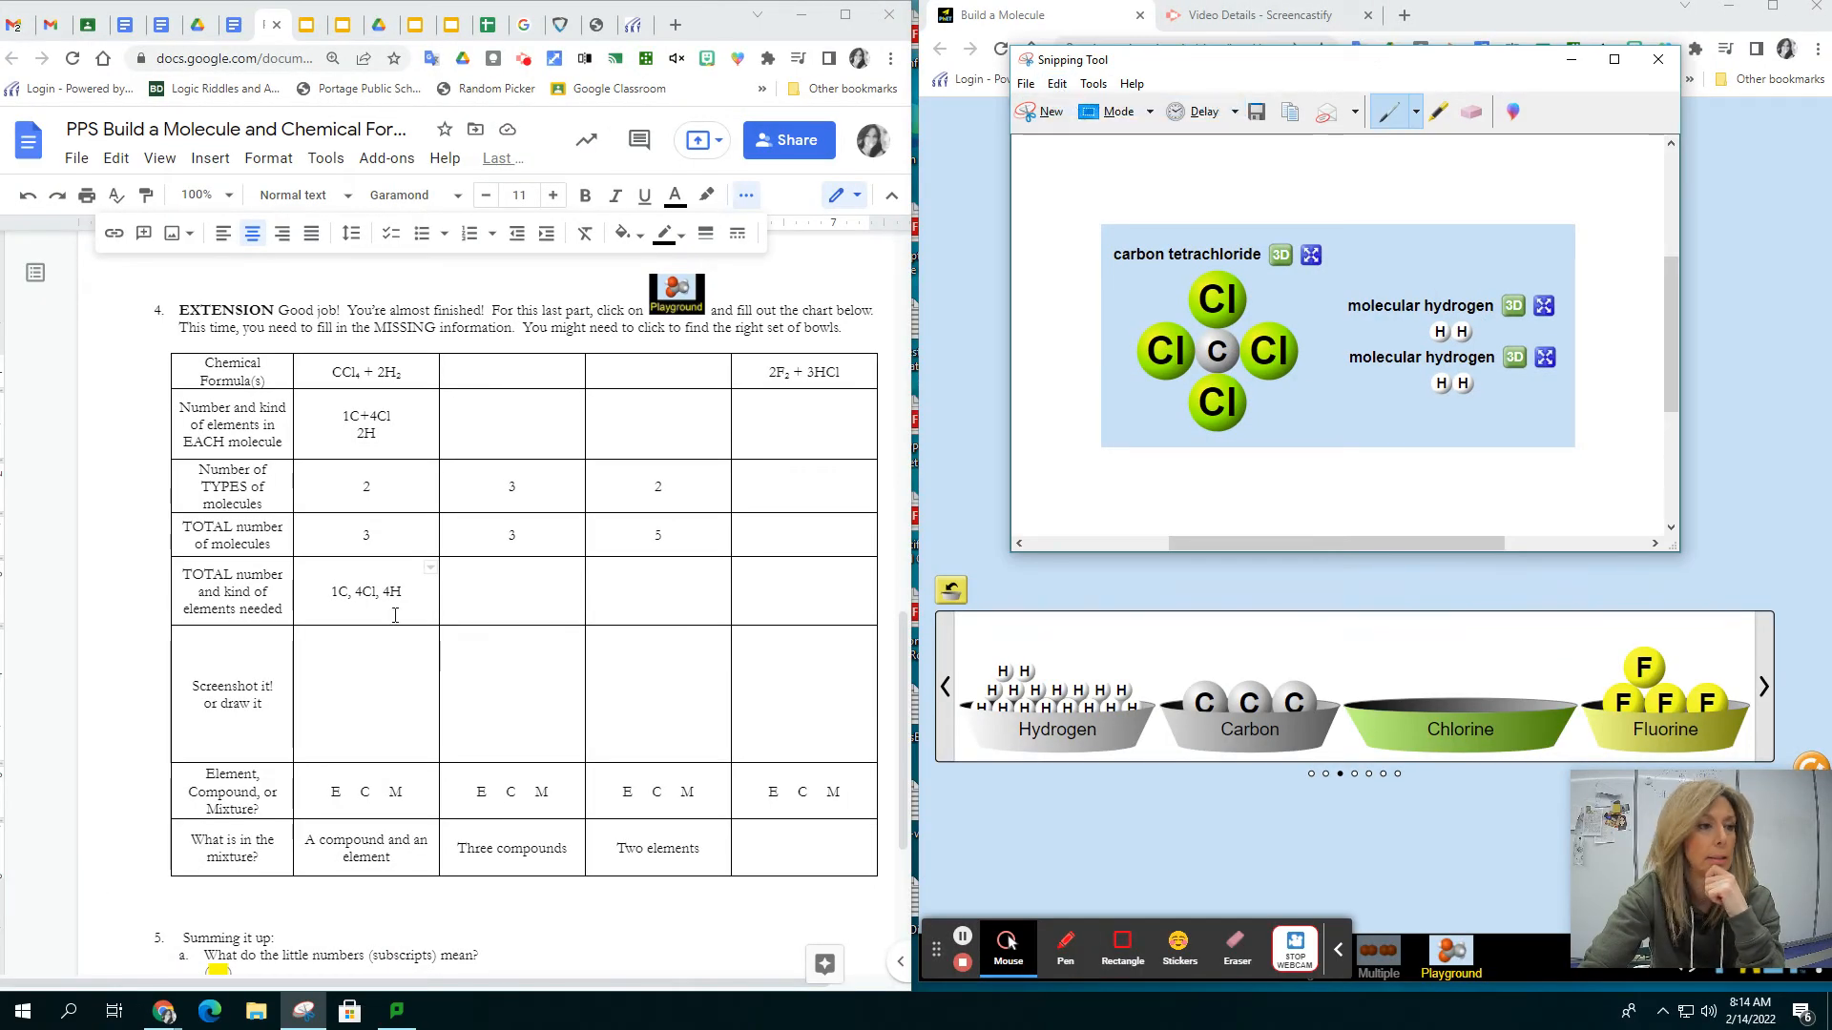
Paste the molecule snip into the screenshot cell of the CCl₄ + 2H₂ column in the worksheet
left_click(368, 668)
right_click(368, 668)
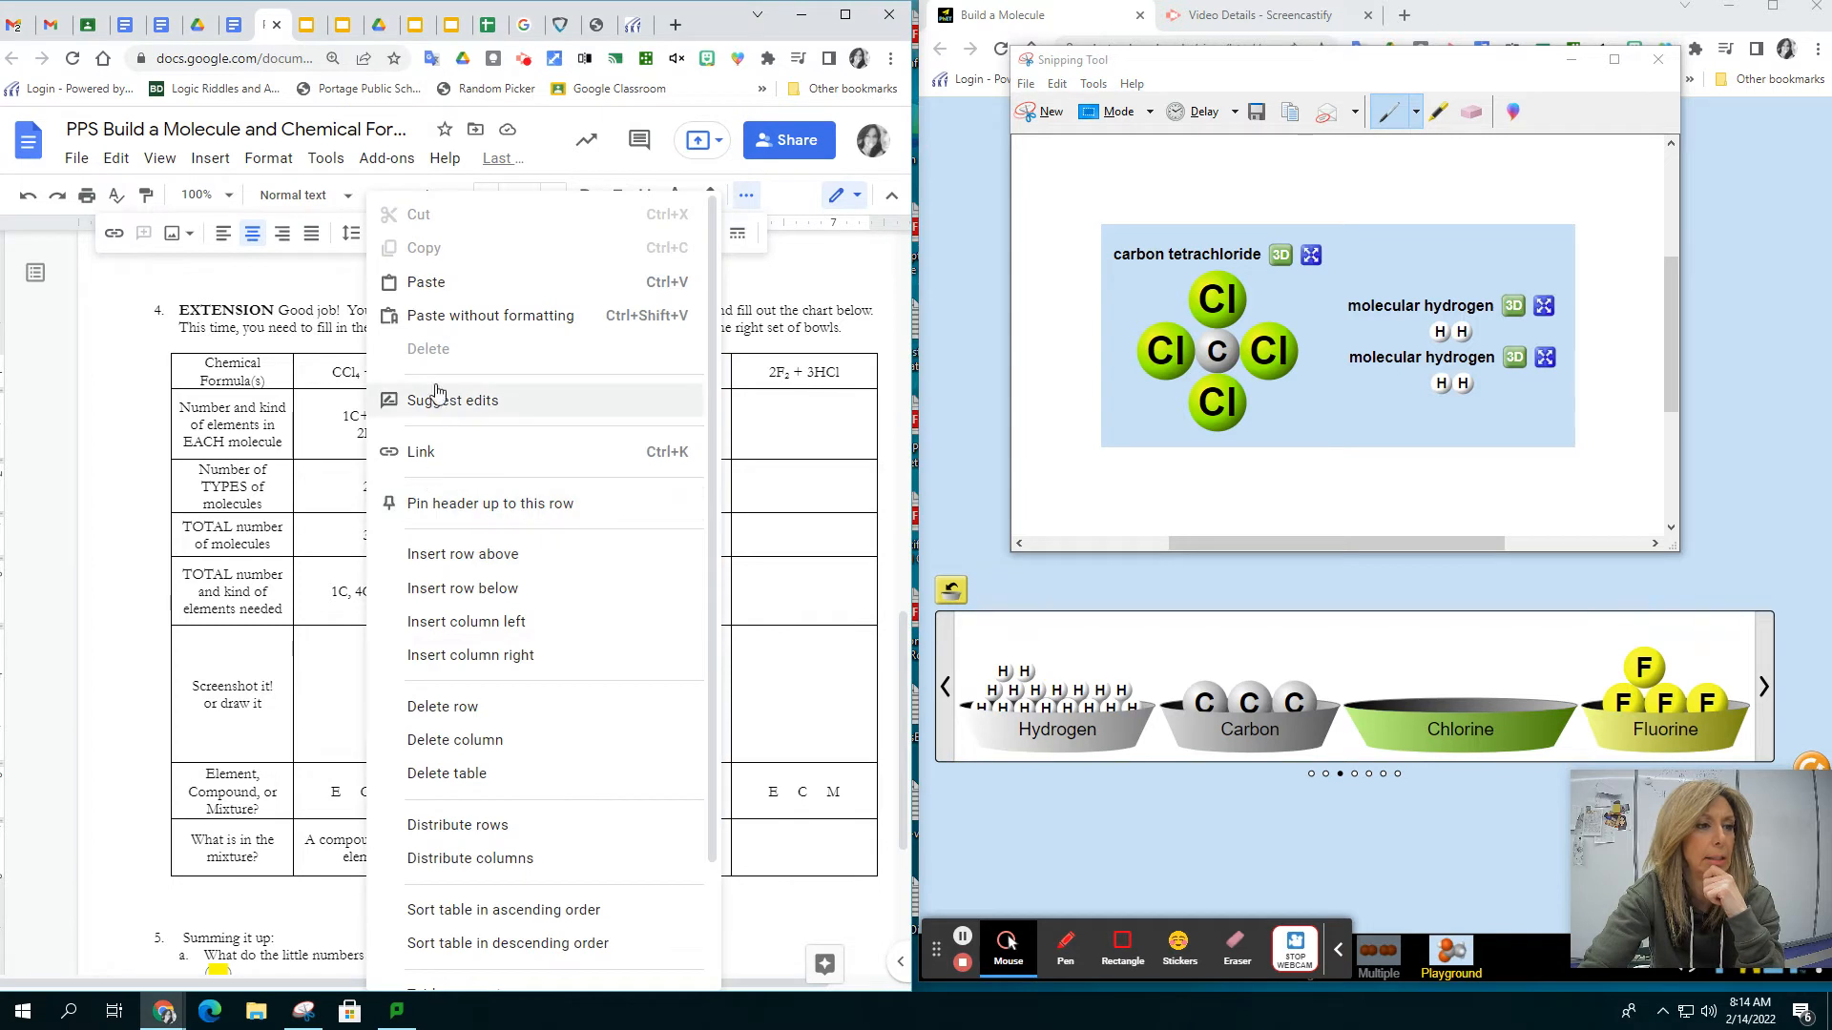
left_click(452, 286)
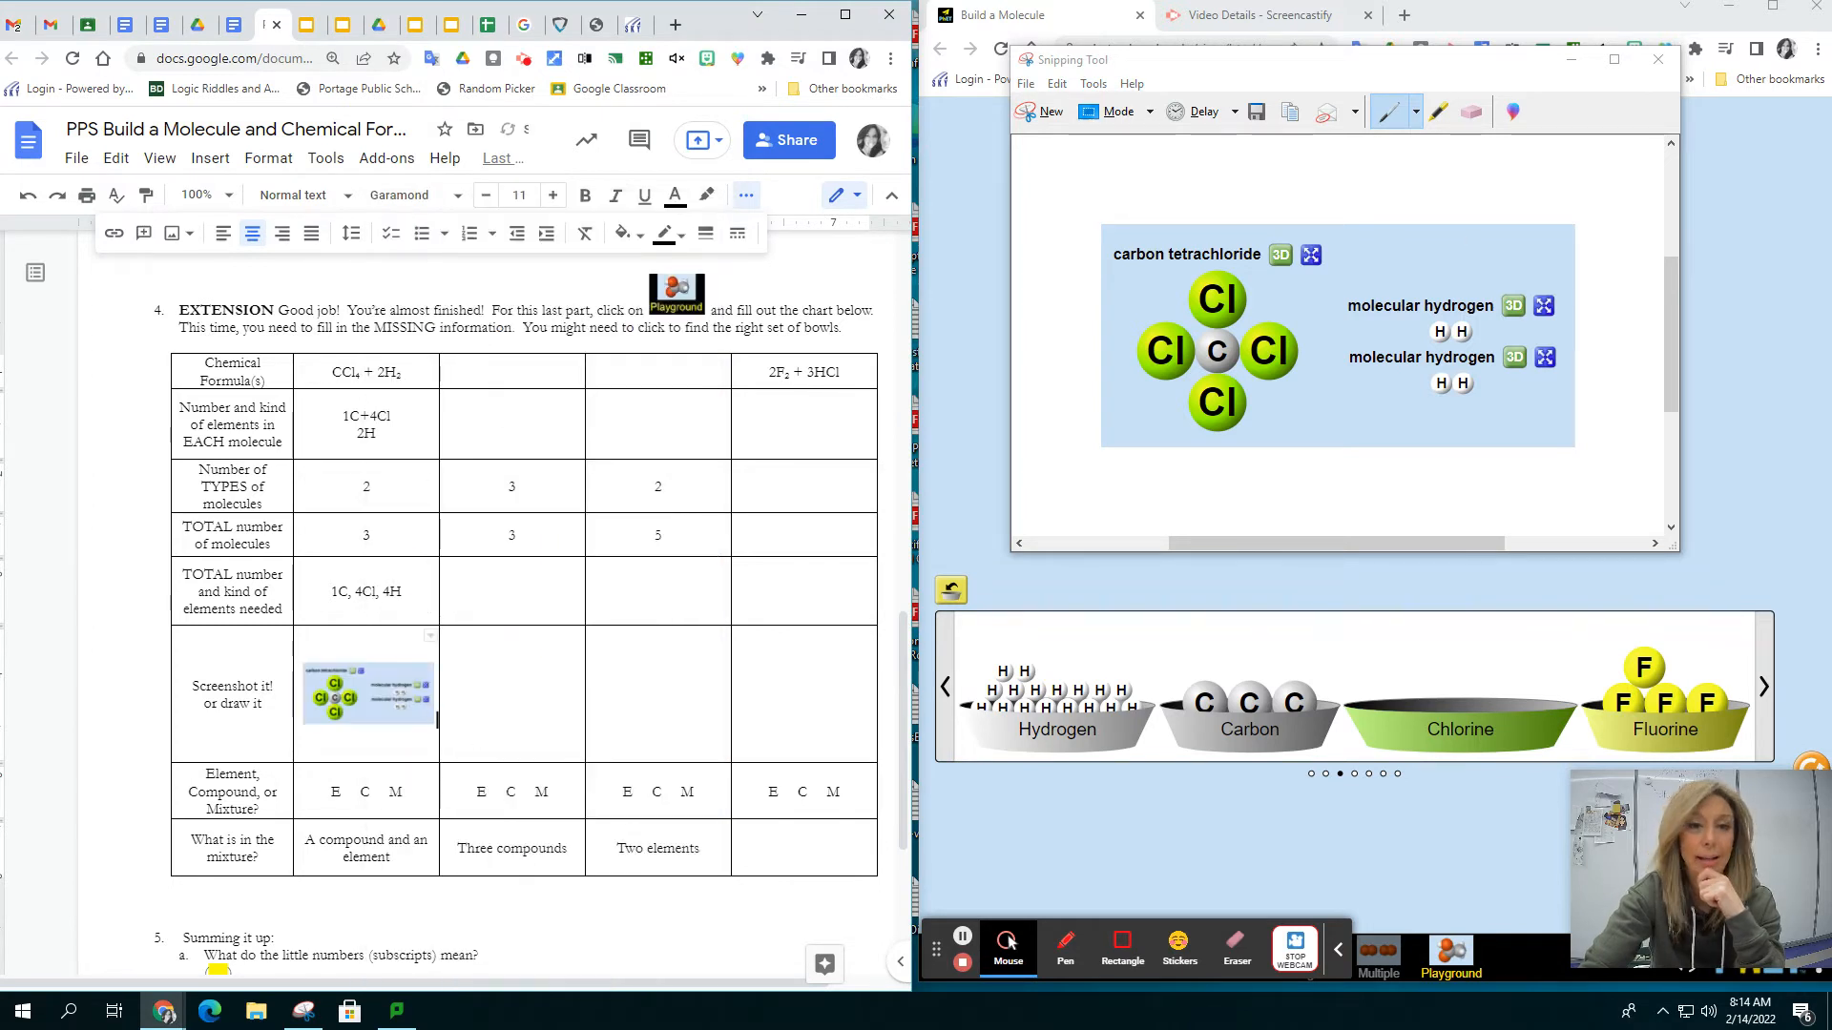
Close Snipping Tool without saving the snip and highlight the M for mixture in yellow in the CCl₄ + 2H₂ column
left_click(1656, 57)
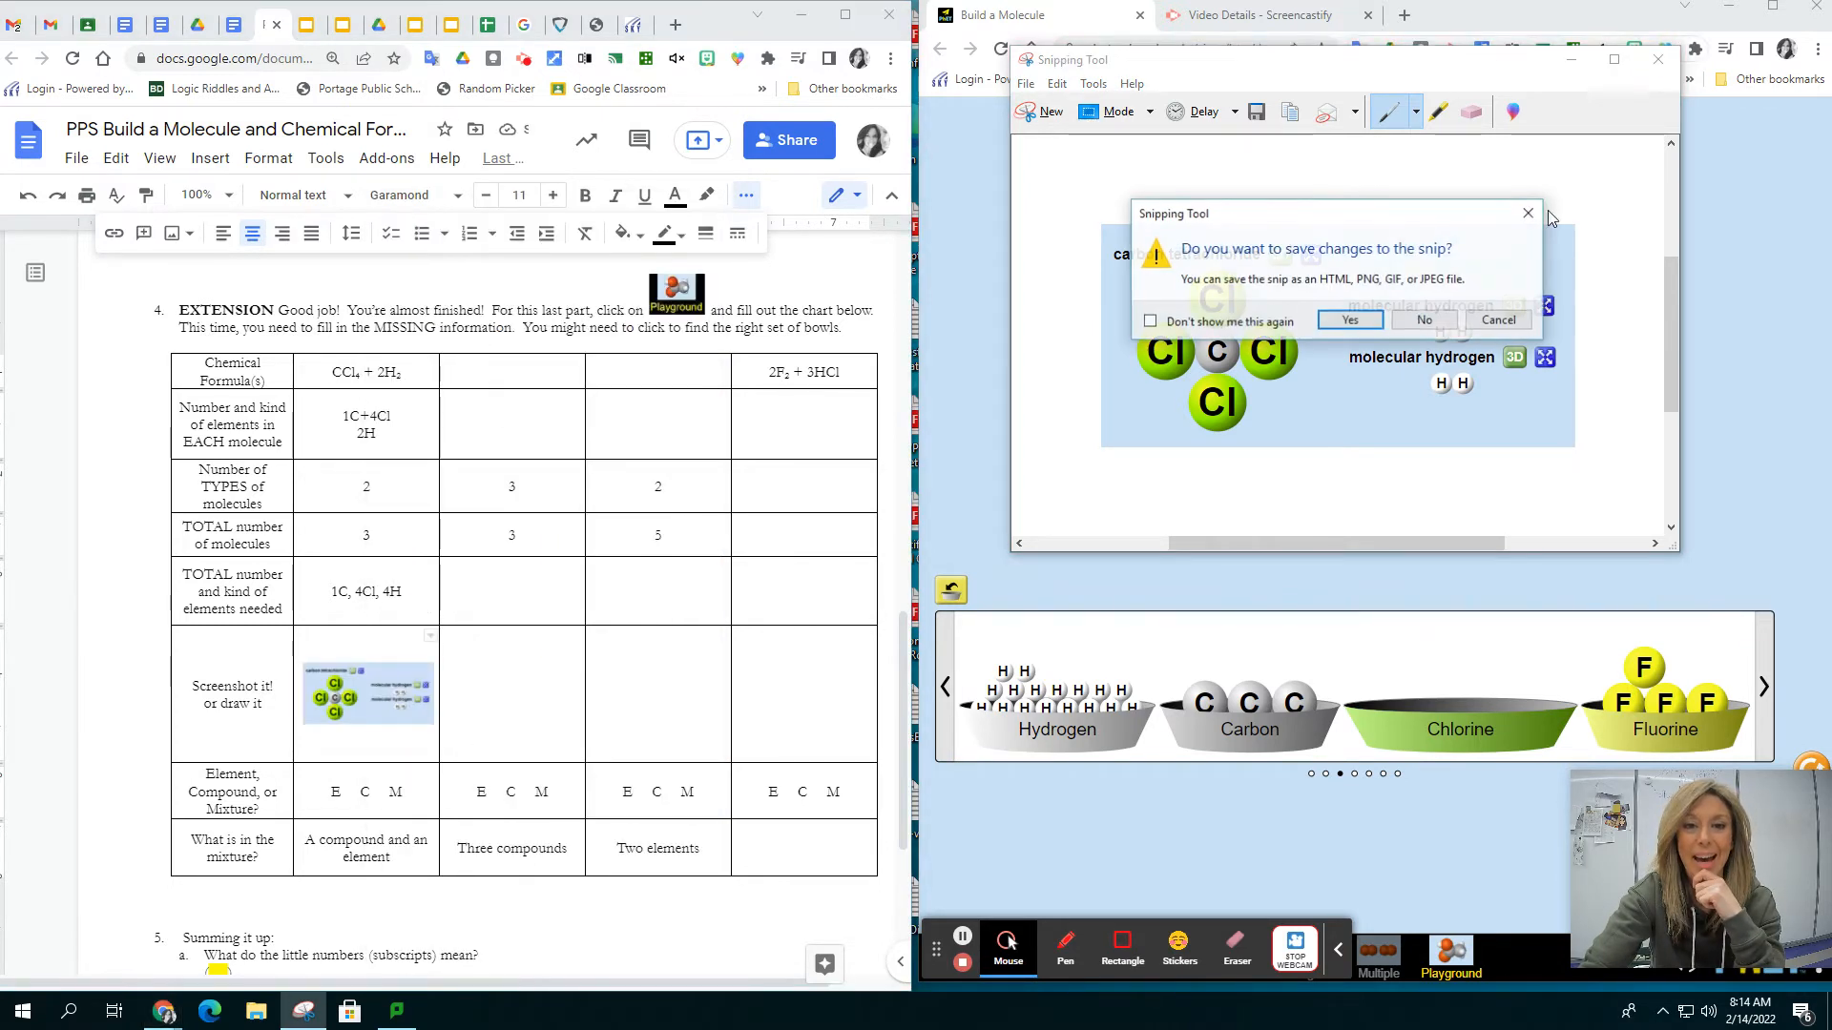
left_click(1424, 321)
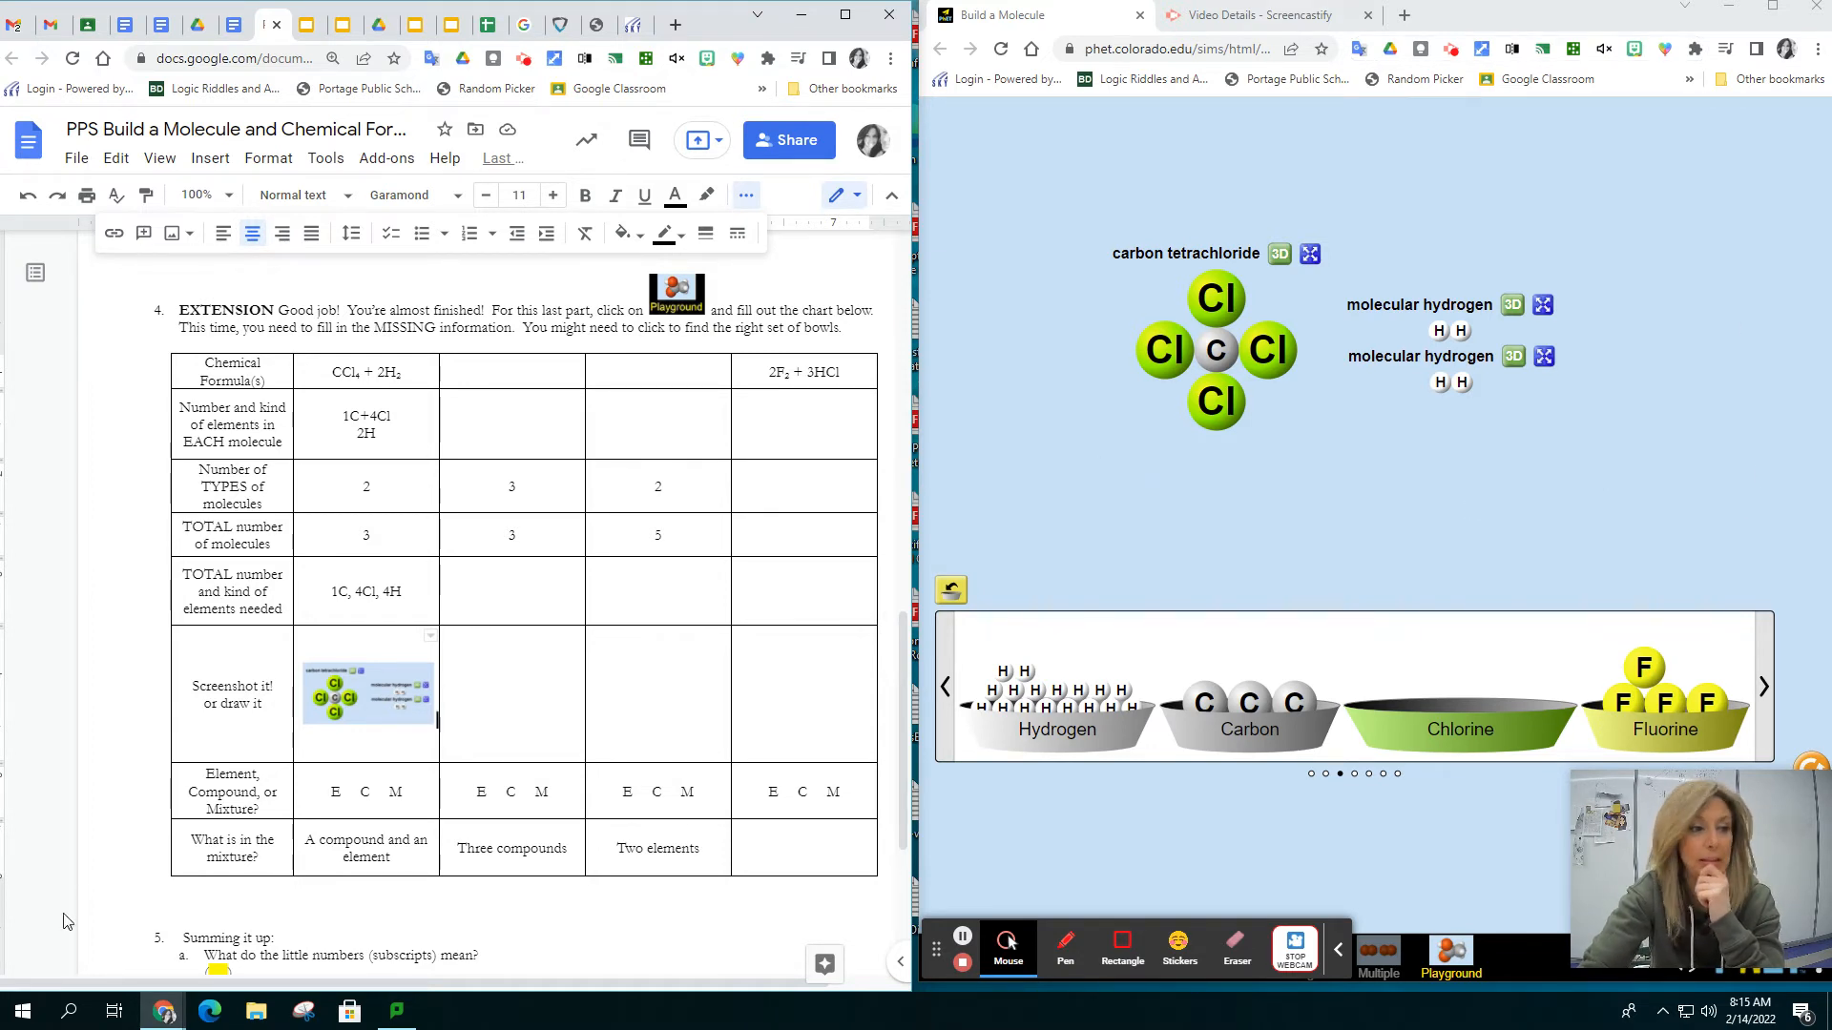
double_click(394, 791)
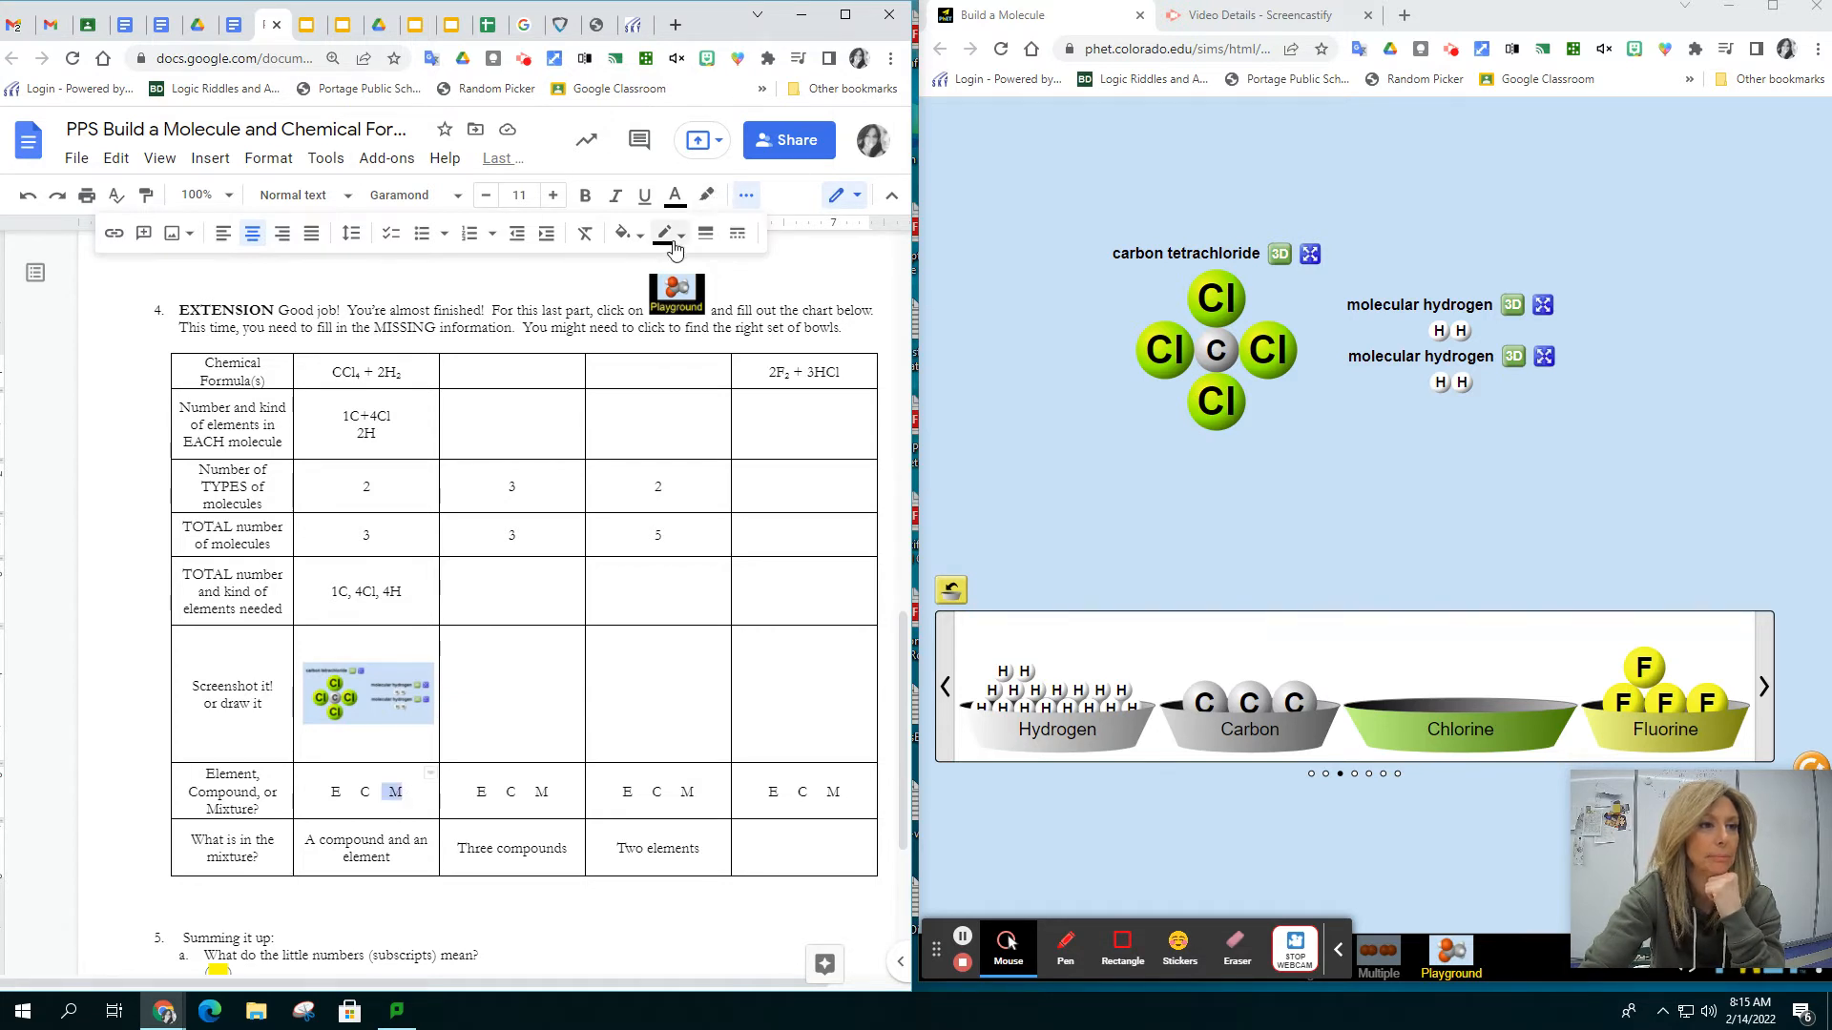
left_click(706, 197)
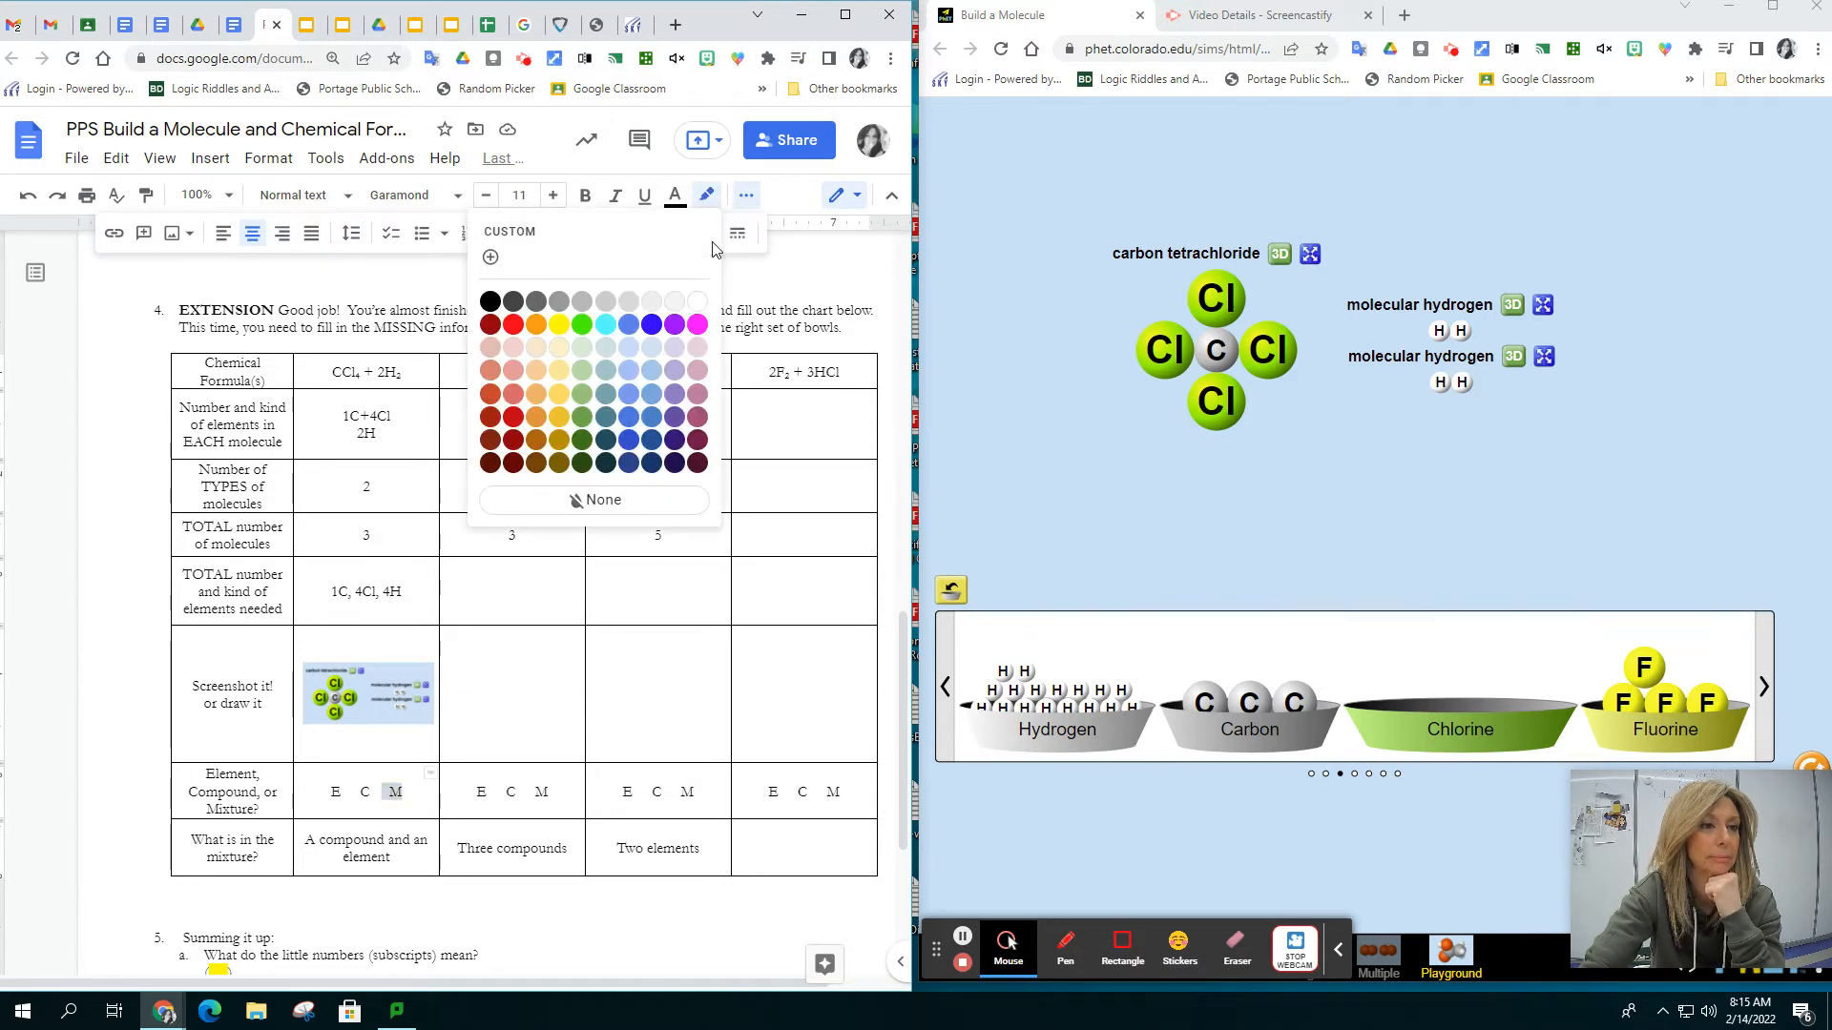
left_click(559, 440)
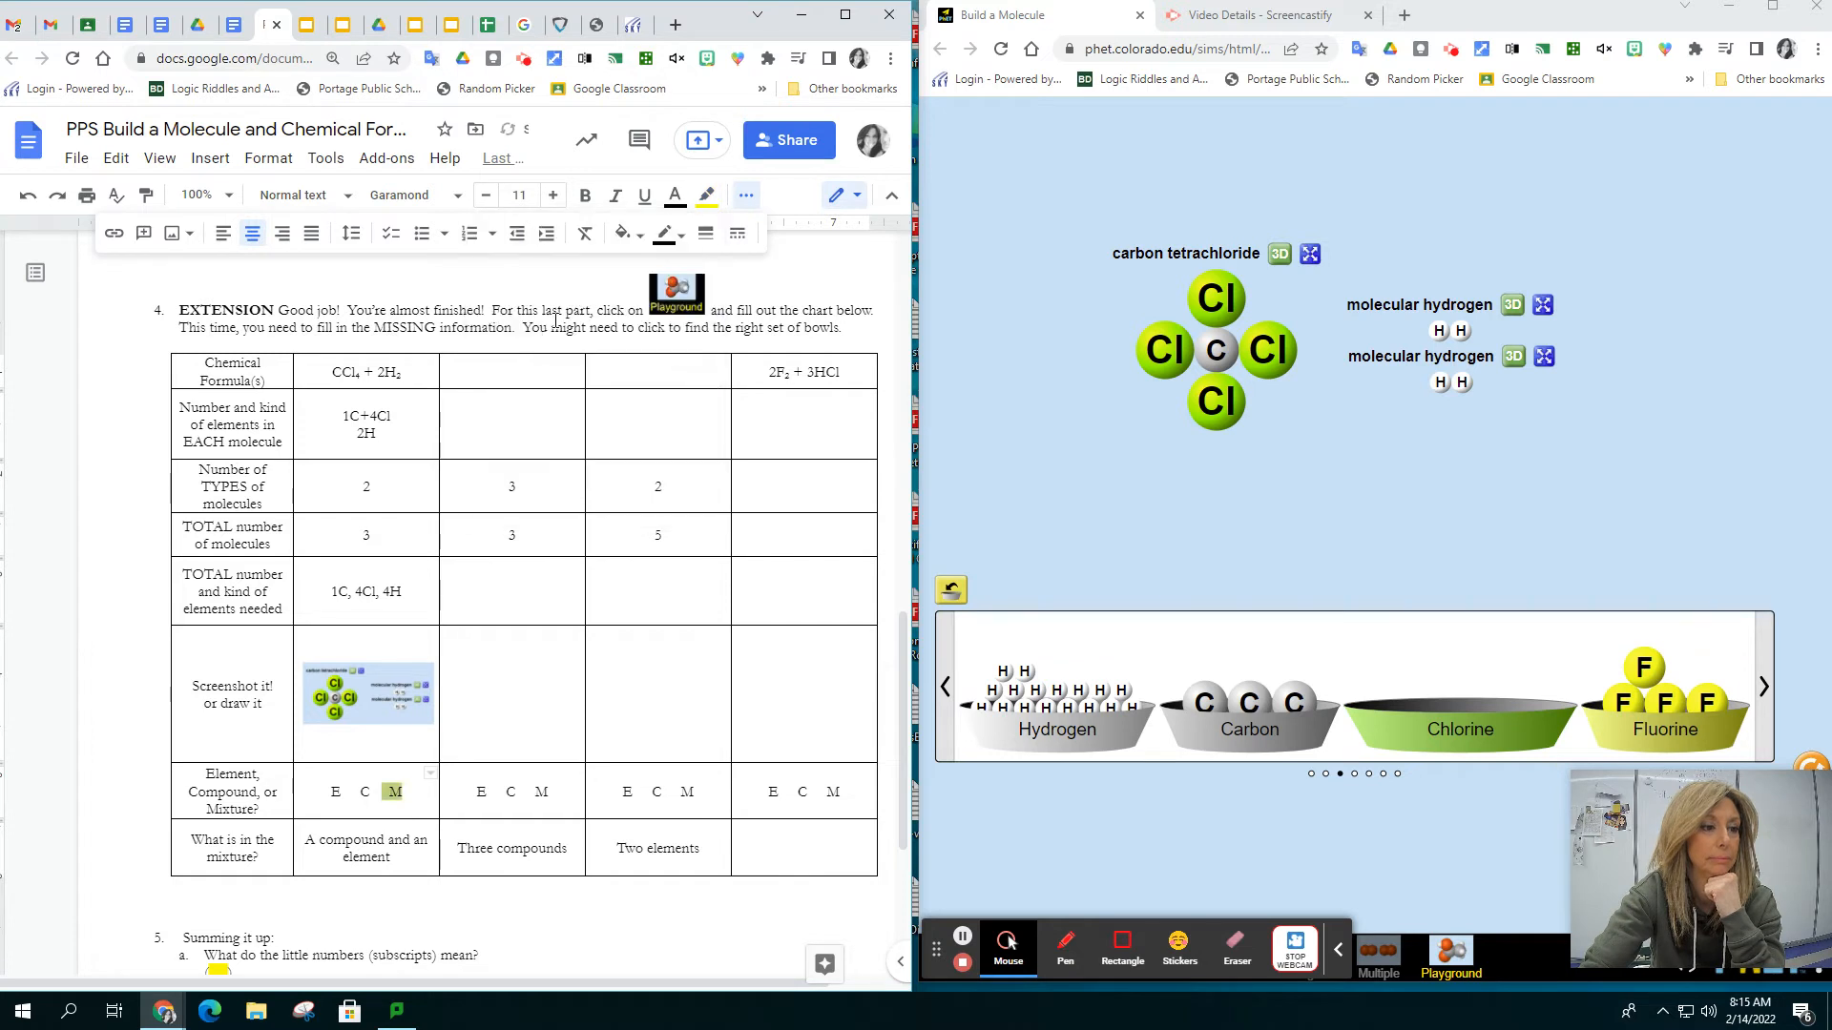
left_click(391, 864)
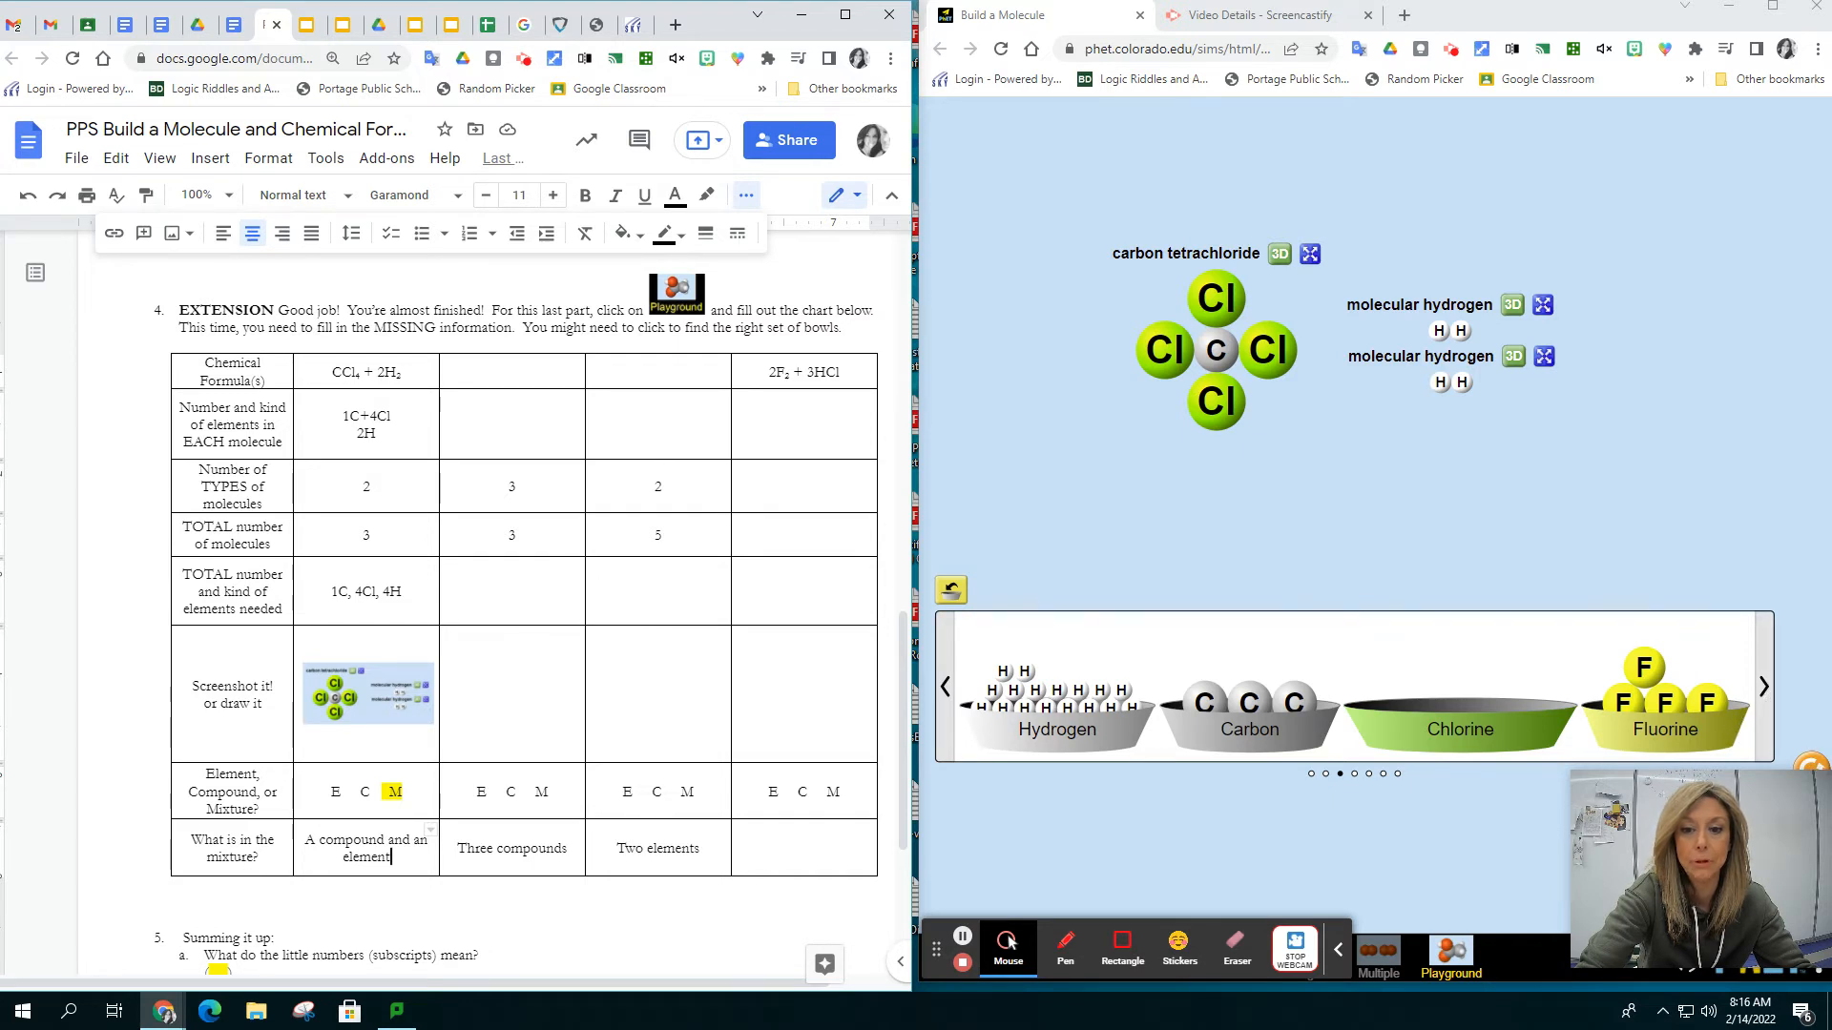
Switch to the hydrogen, oxygen, carbon and nitrogen bowls and build a water molecule from one oxygen and two hydrogen atoms
left_click(944, 689)
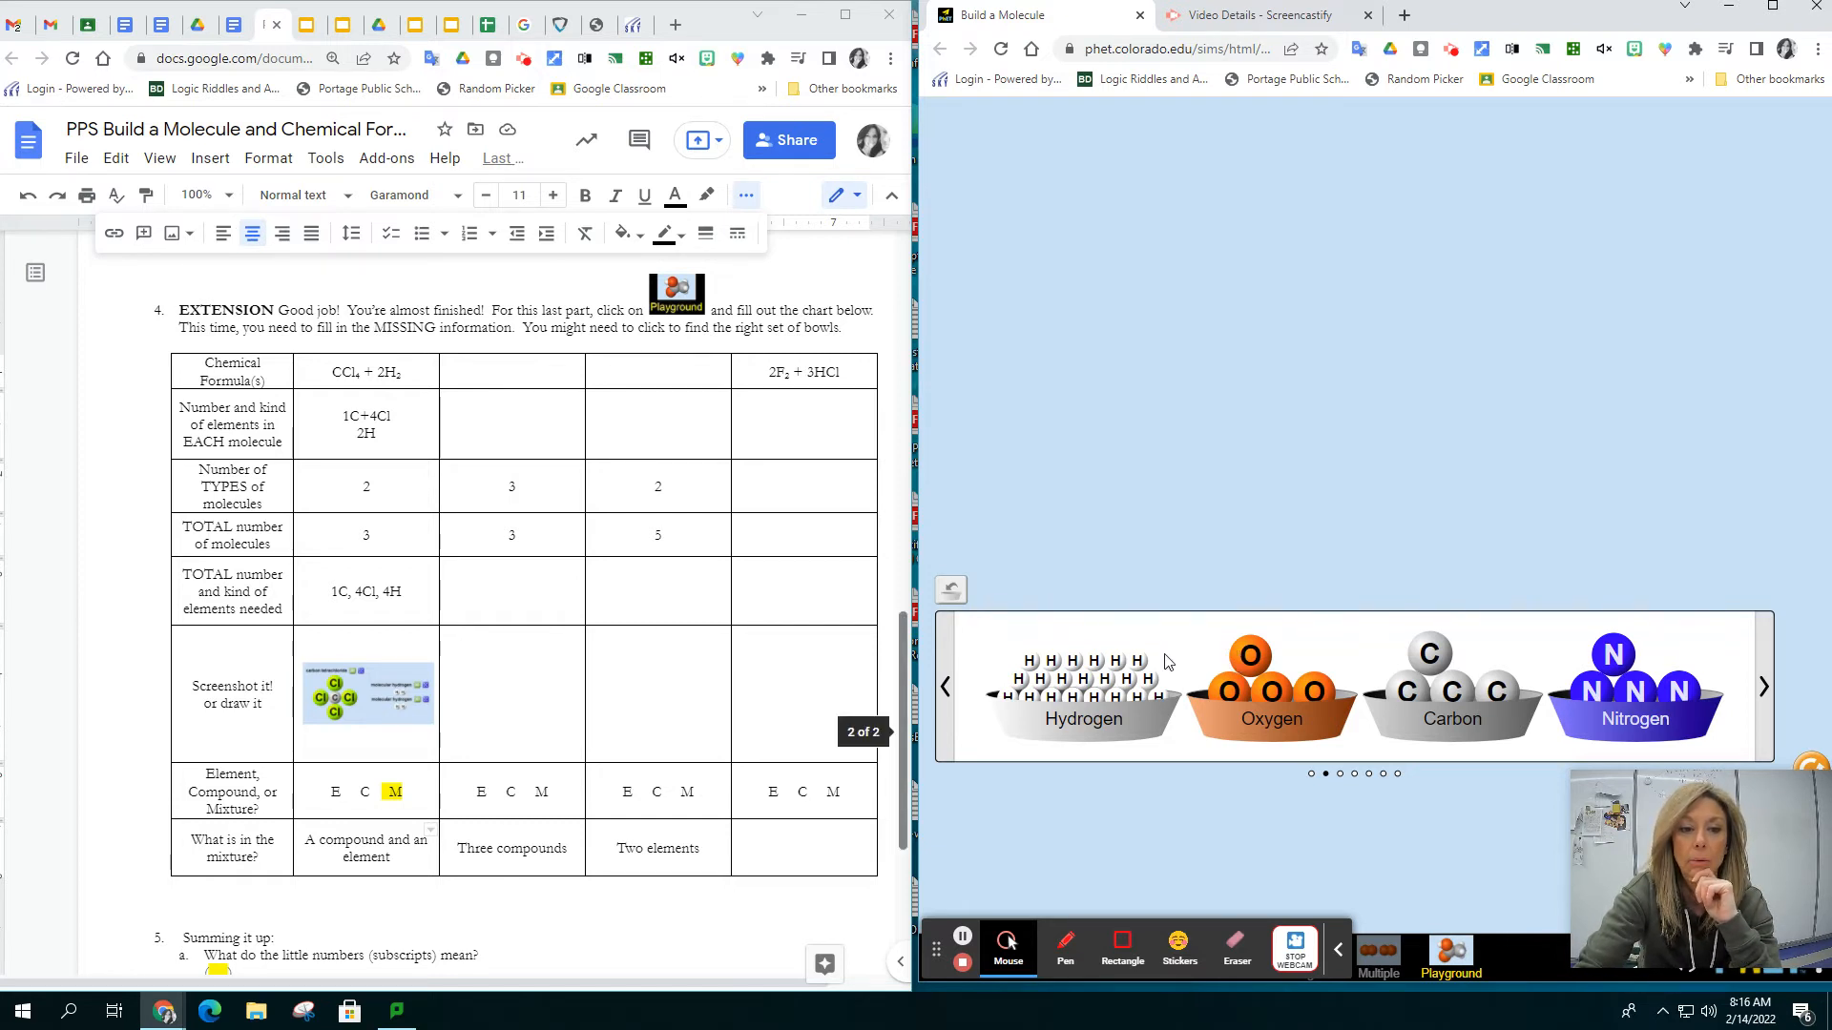
left_click_drag(1251, 661, 1131, 406)
left_click_drag(1138, 660, 1099, 423)
left_click_drag(1116, 660, 1154, 415)
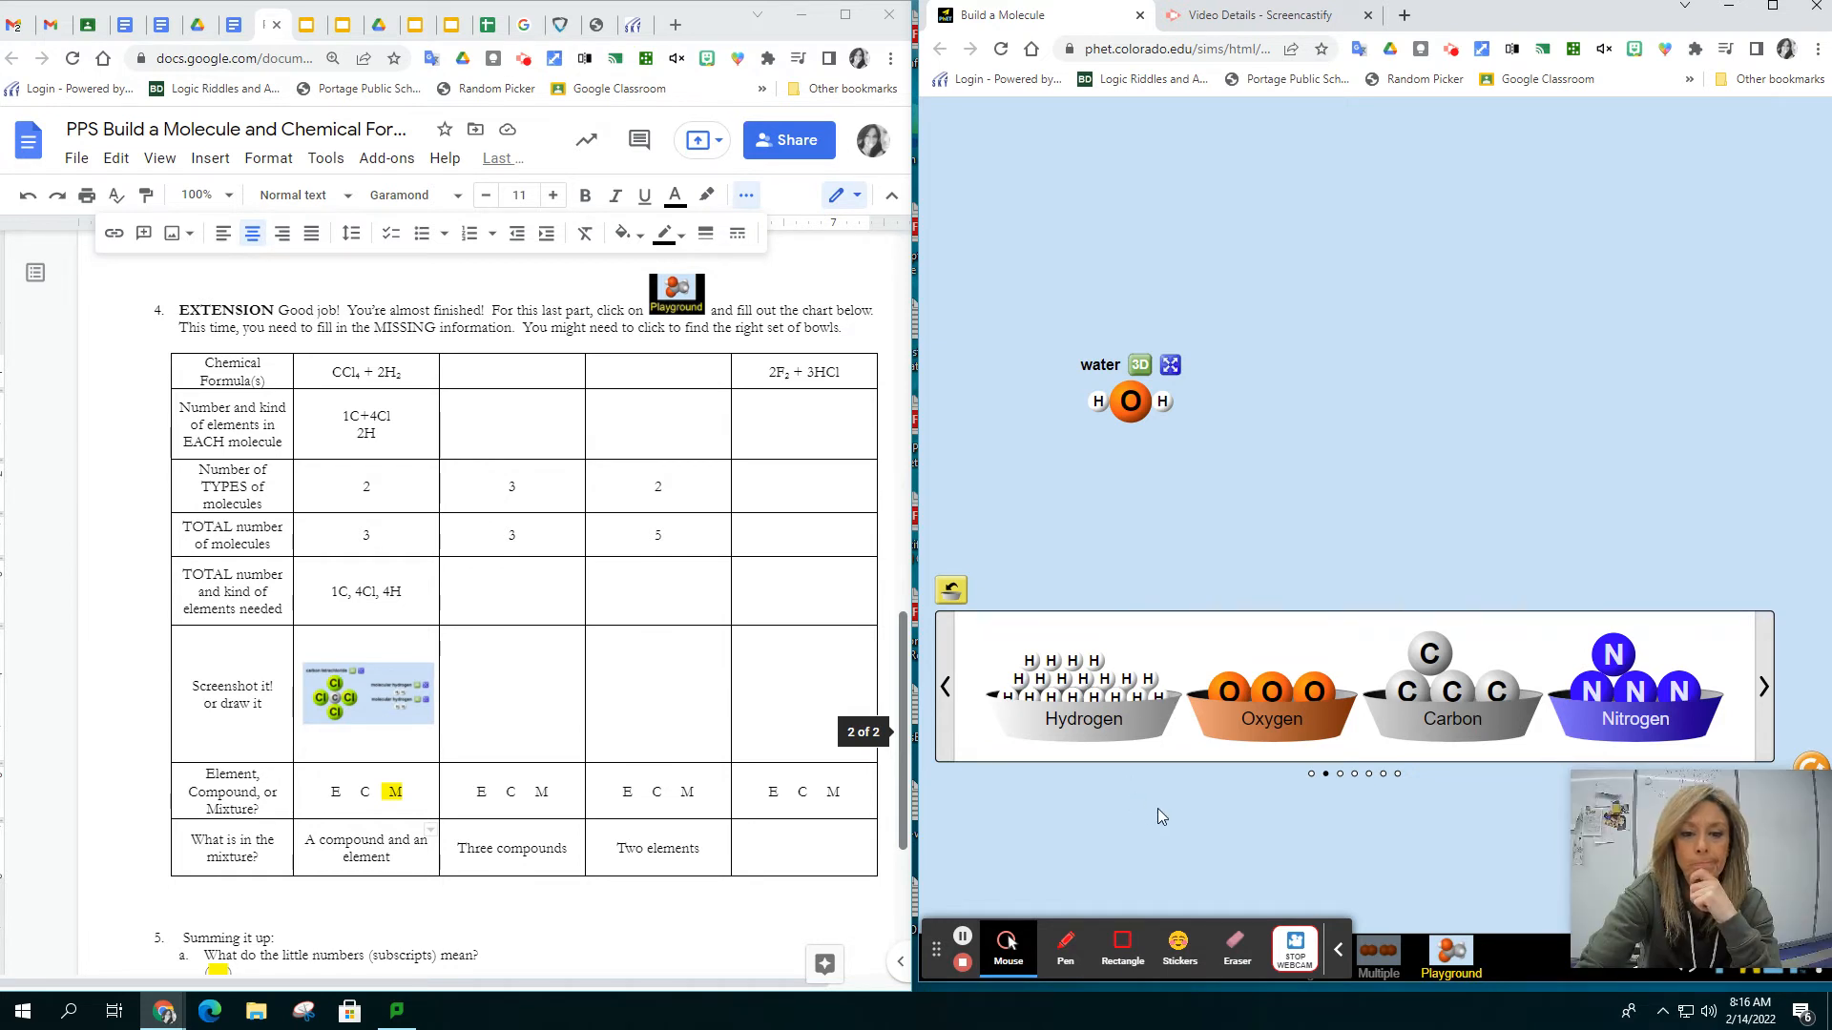
Build a carbon monoxide molecule from one carbon and one oxygen, and a carbon dioxide molecule from one carbon and two oxygens beside the water
left_click_drag(1429, 655, 1329, 389)
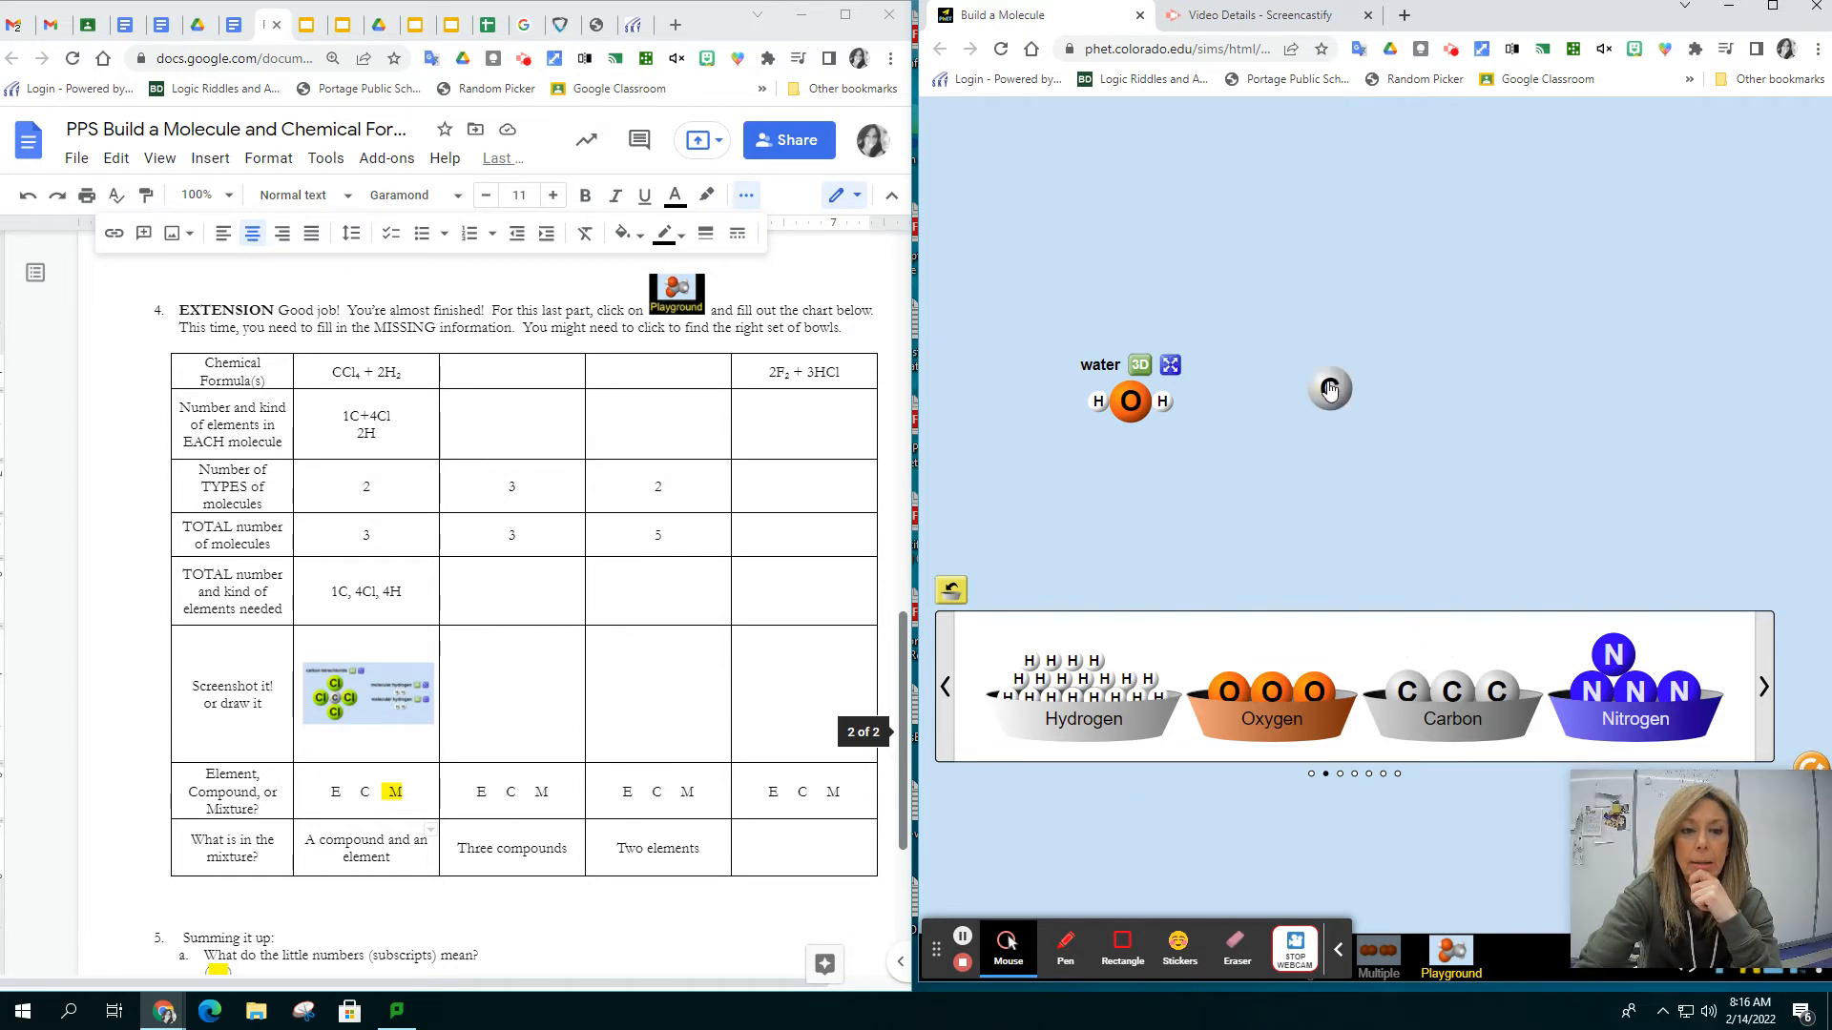
left_click_drag(1314, 689, 1284, 383)
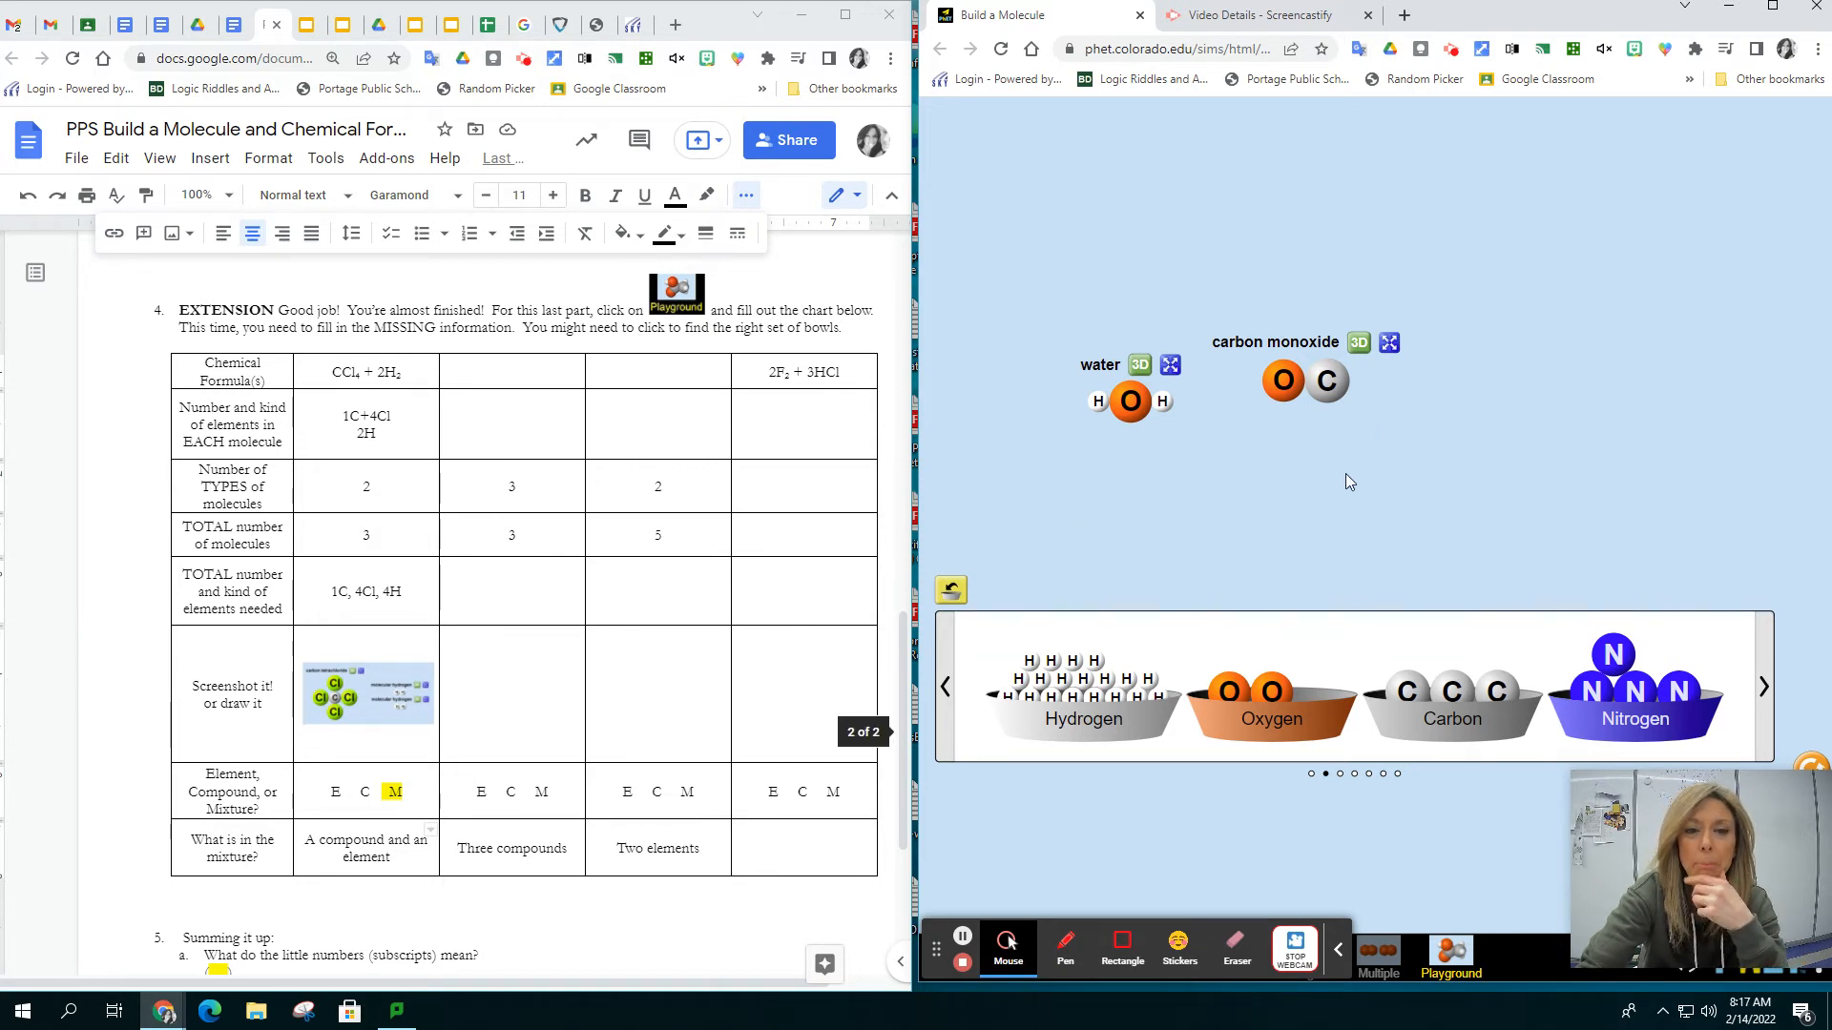
left_click_drag(1408, 691, 1504, 439)
left_click_drag(1228, 691, 1548, 434)
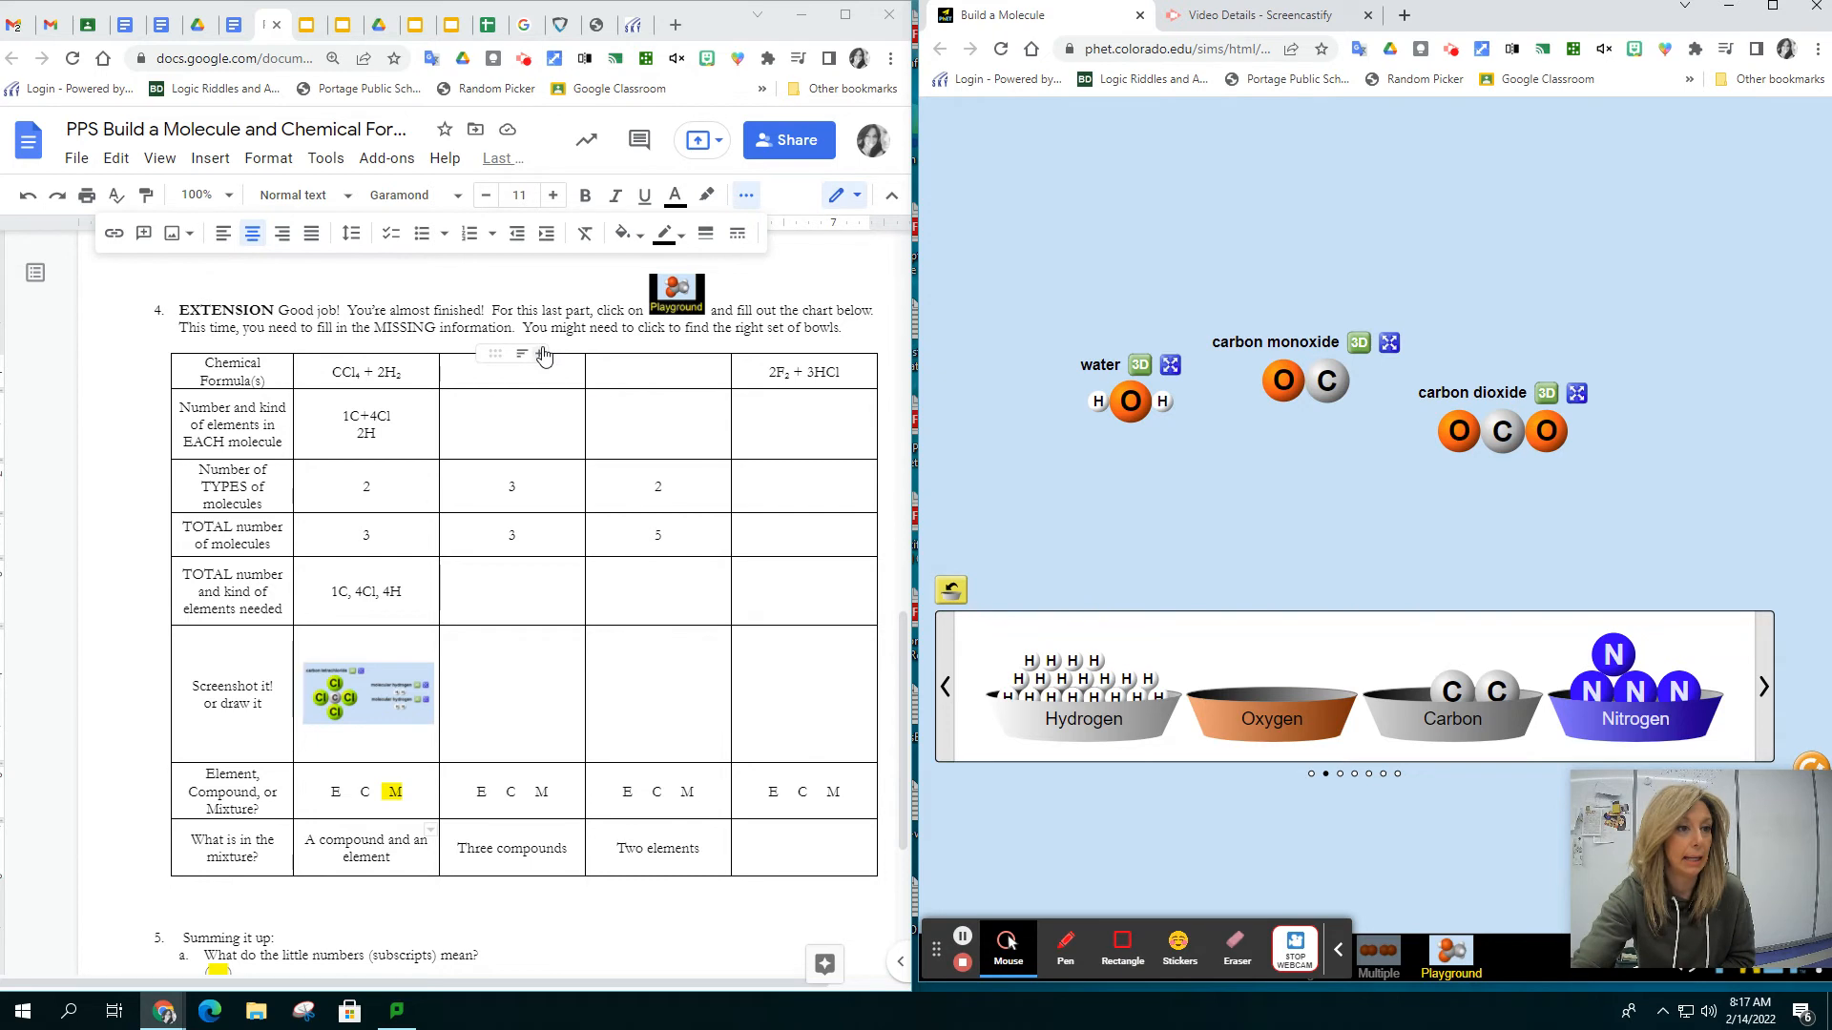
Enter H2O + CO+ CO2 as the chemical formulas in the worksheet's "Three compounds" column
left_click(558, 370)
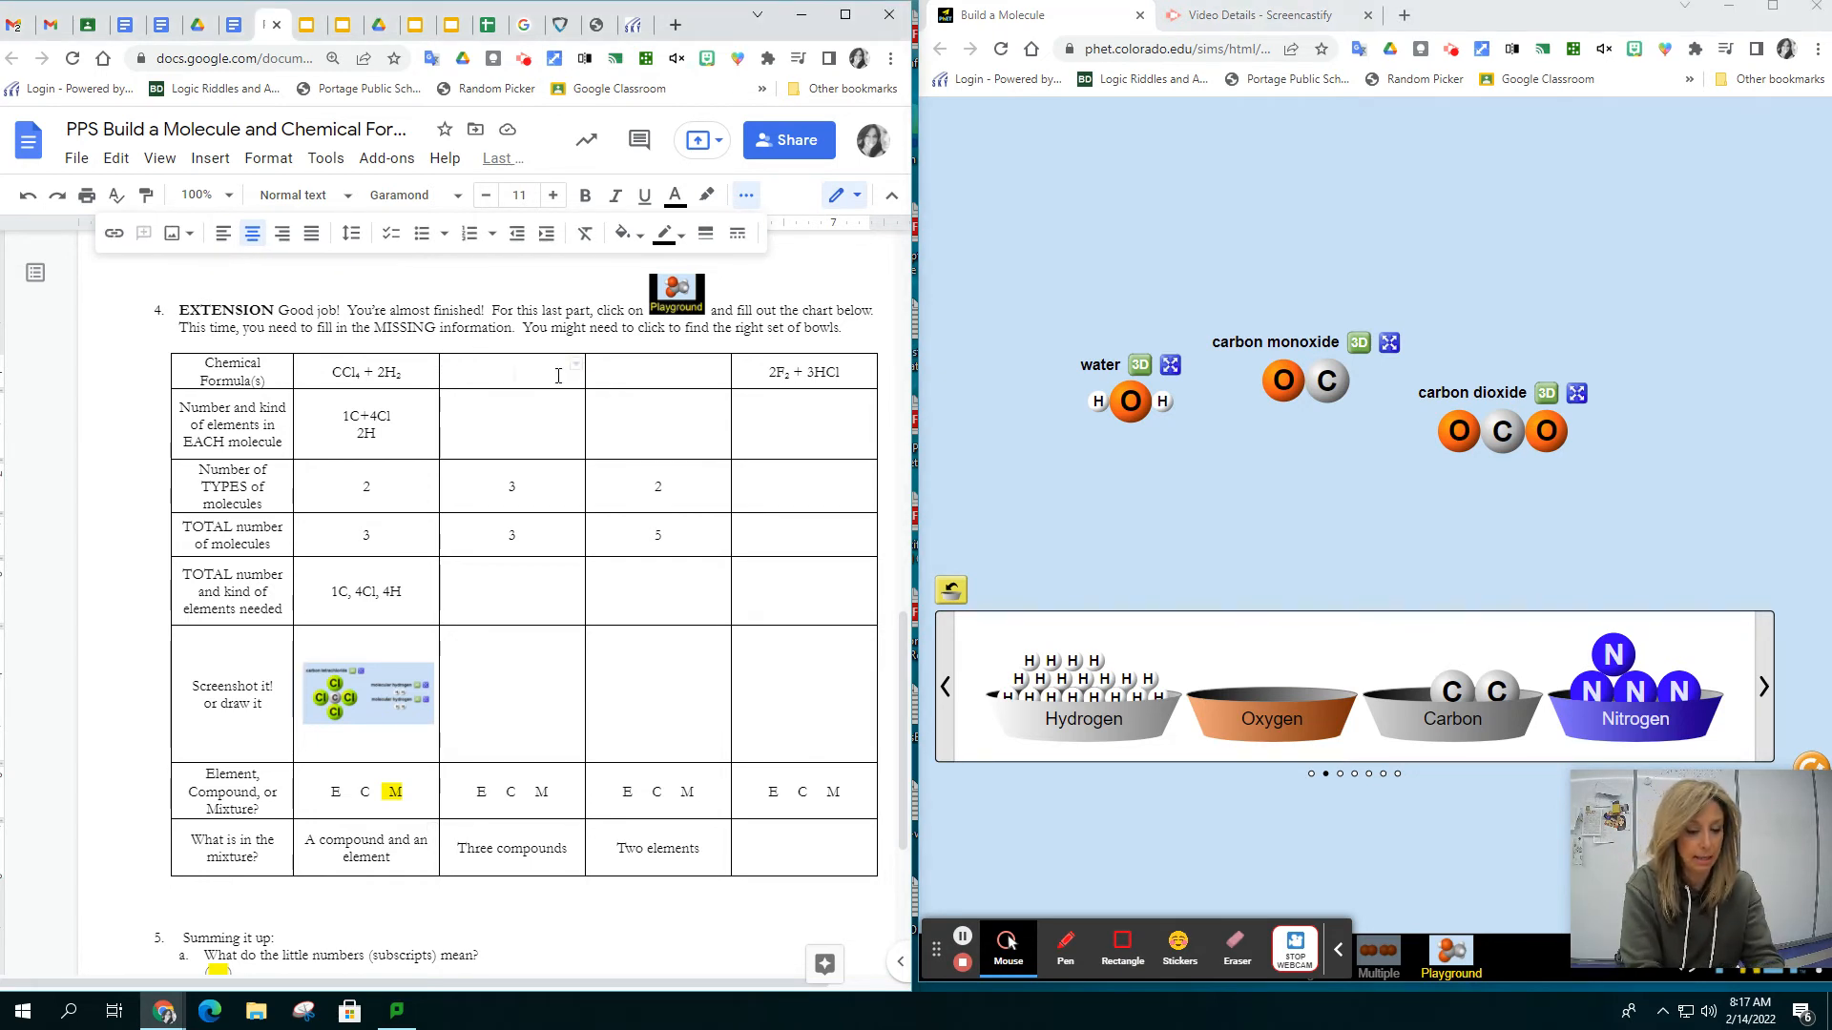
type("H2O")
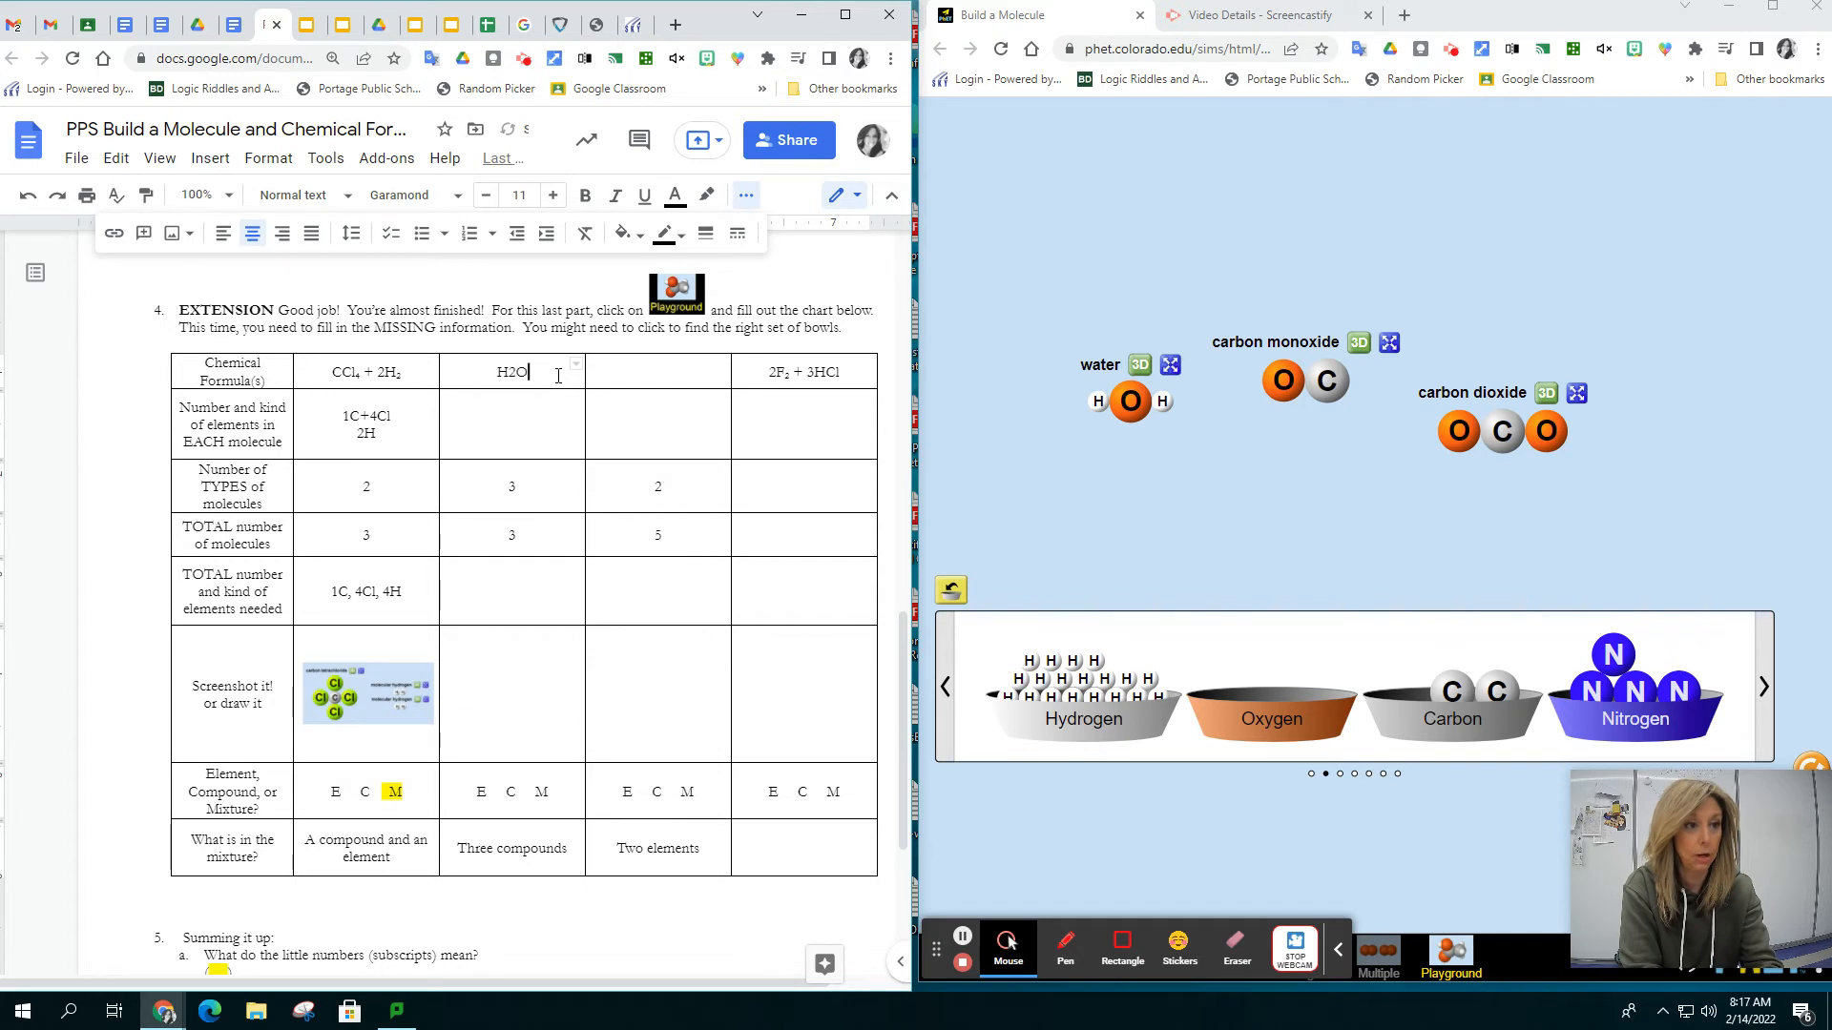
type(" +")
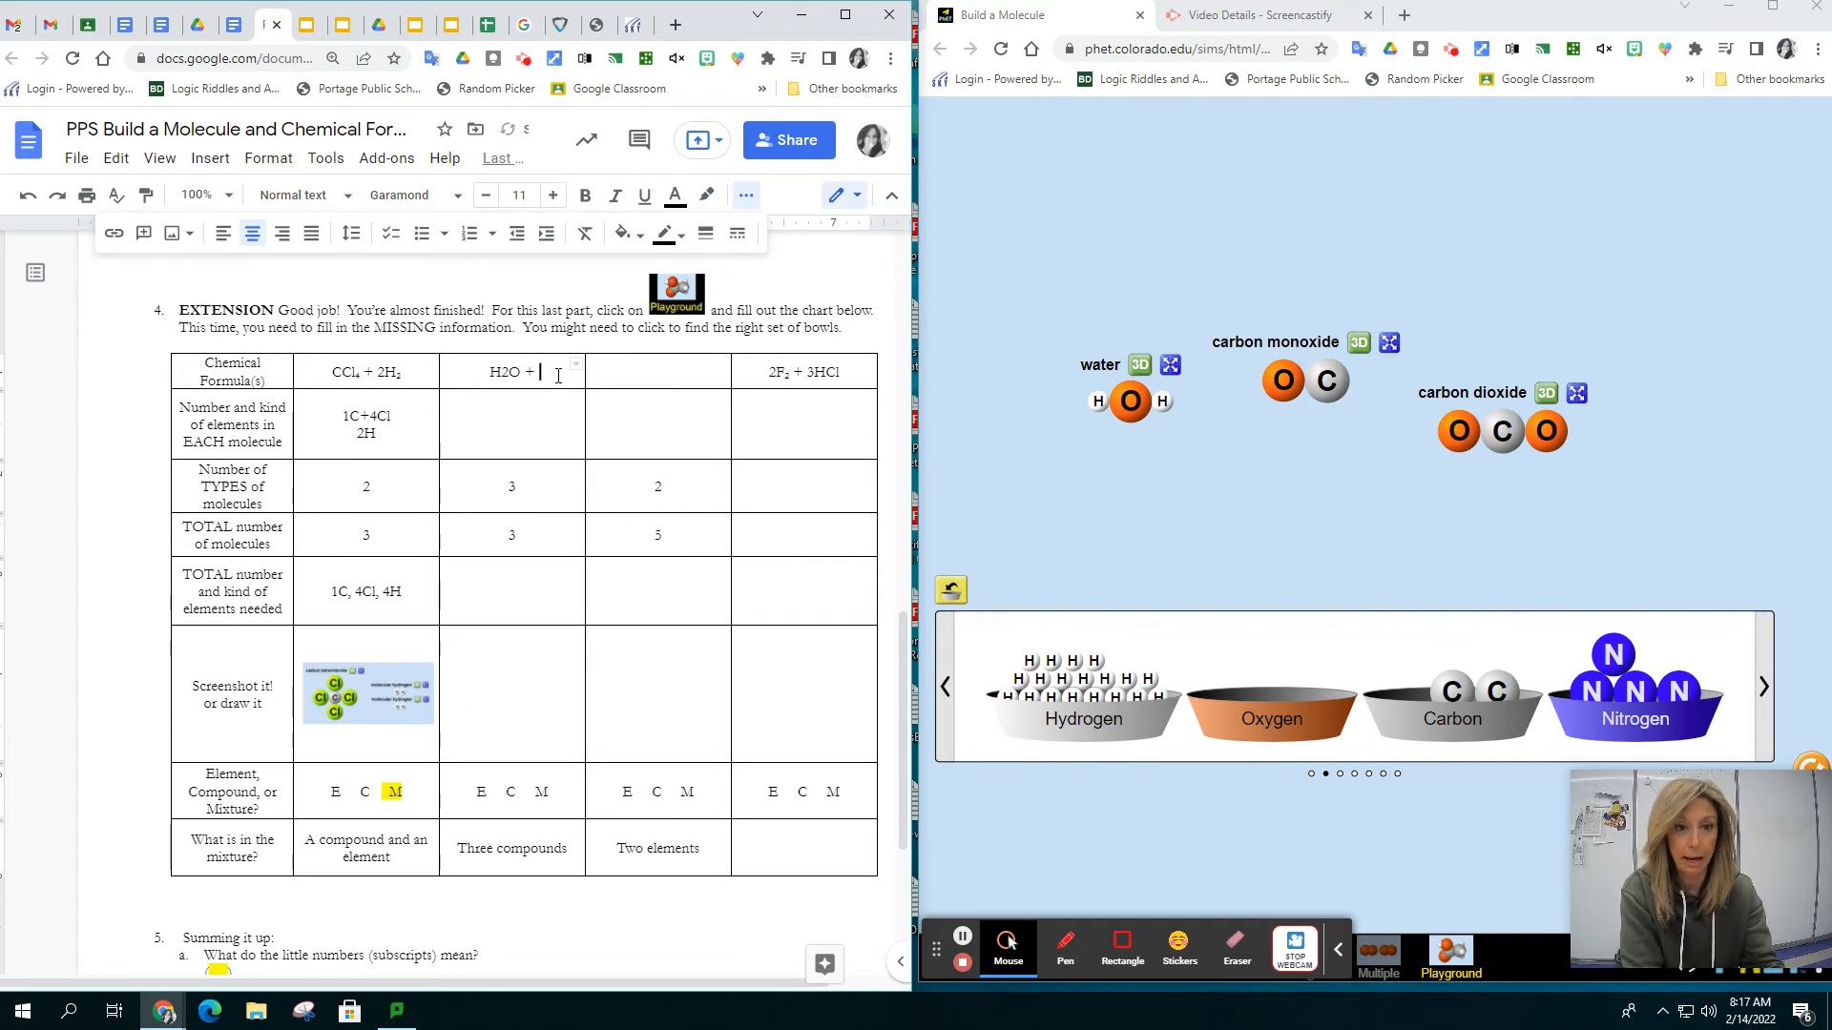
type(" CO")
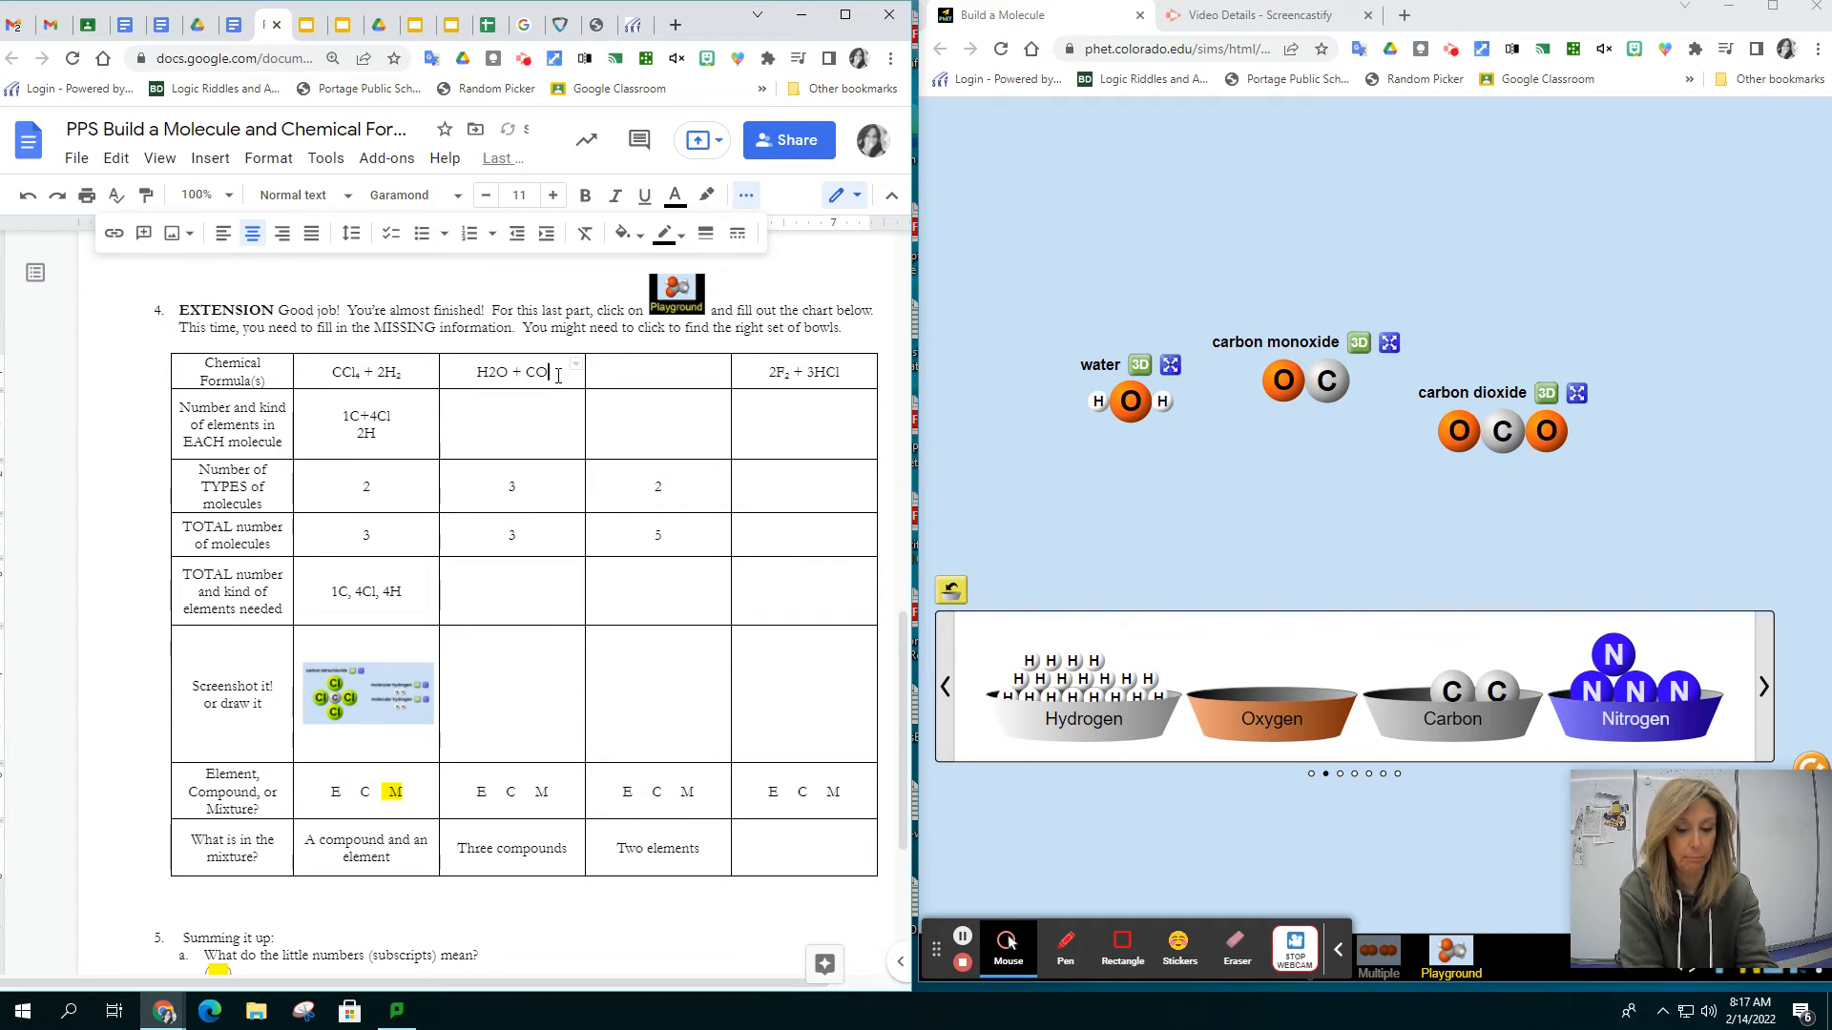
type(" +CO2")
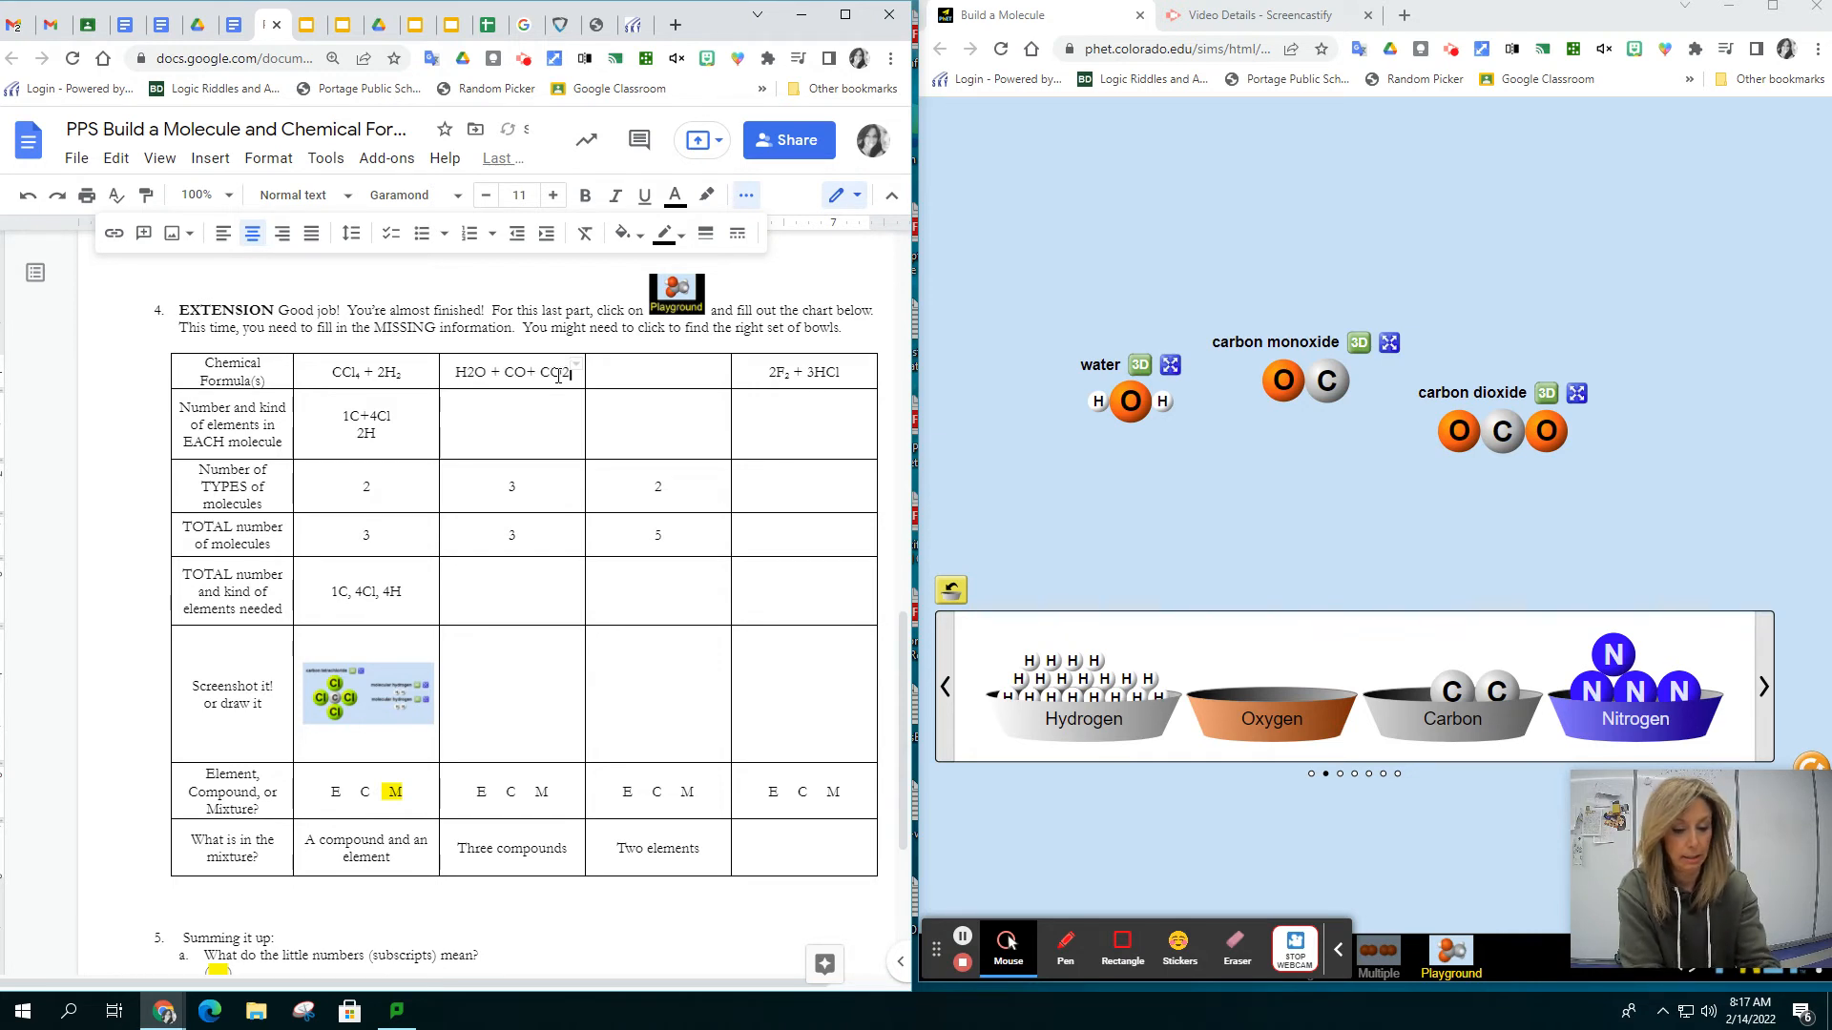
Format the 2 in H2O and the 2 in CO2 as subscripts in the chemical formula cell
left_click(474, 371)
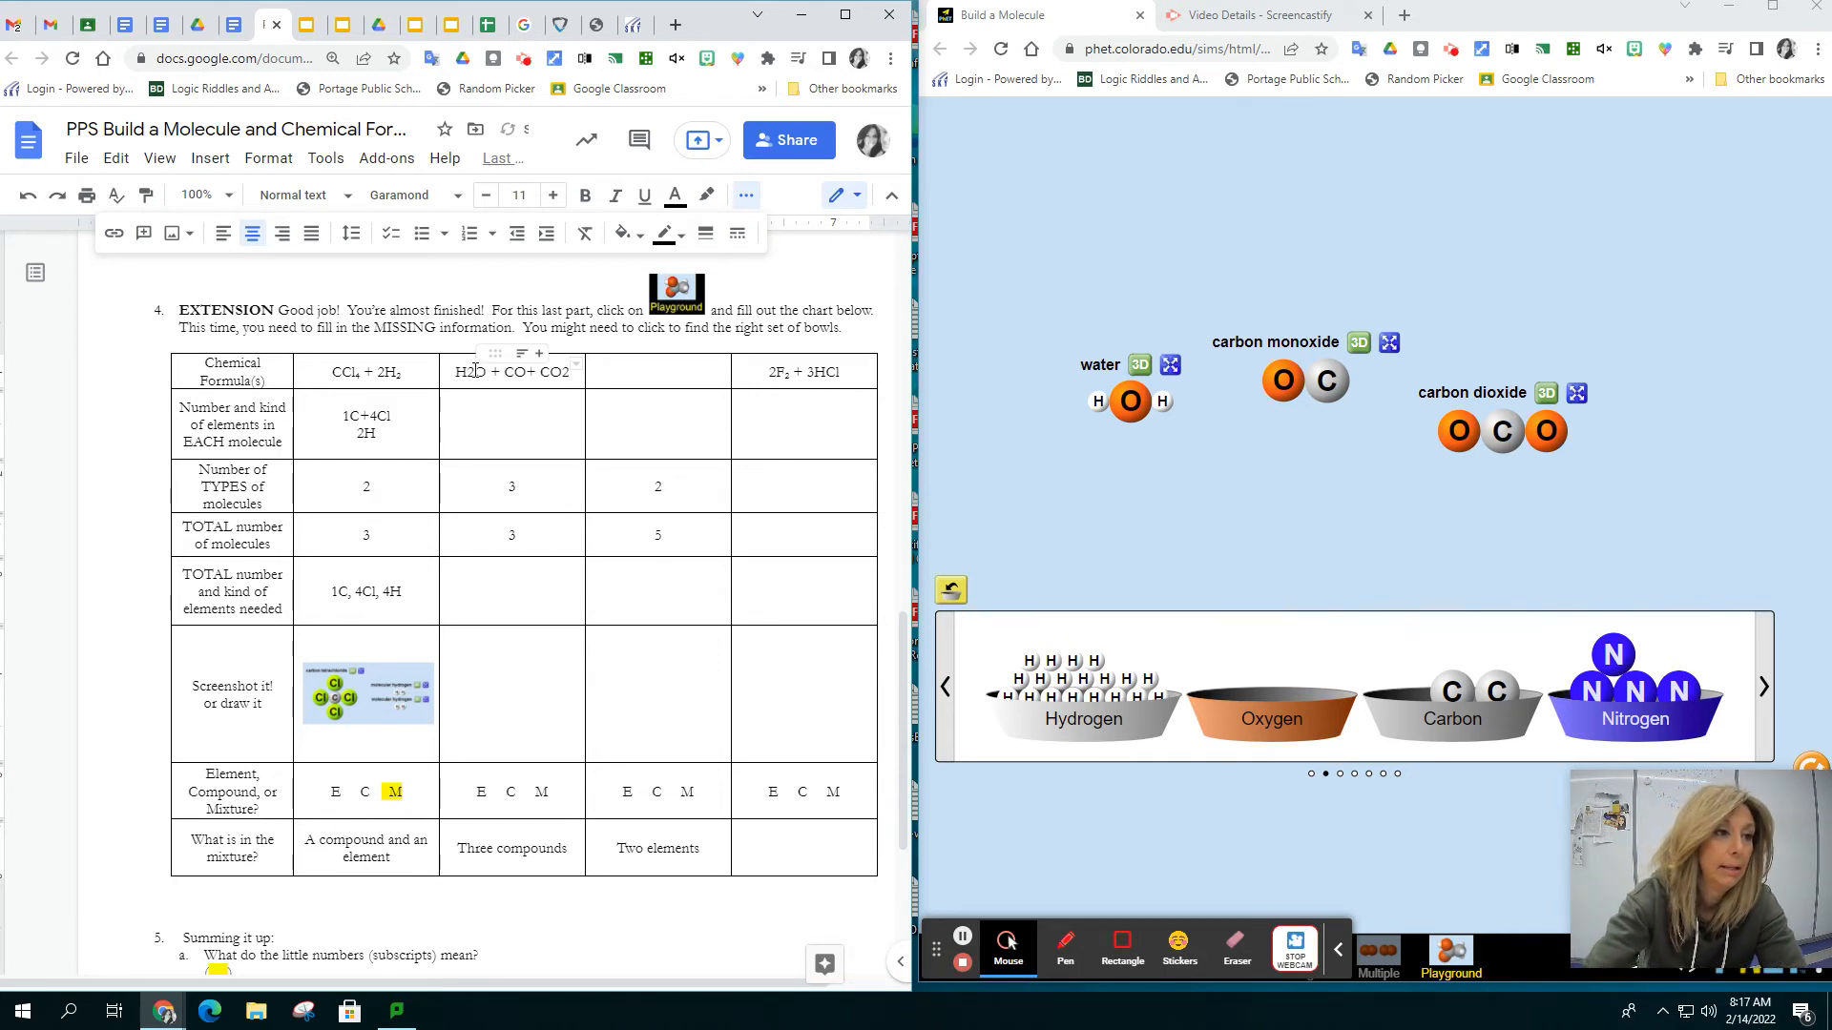
left_click_drag(475, 371, 467, 371)
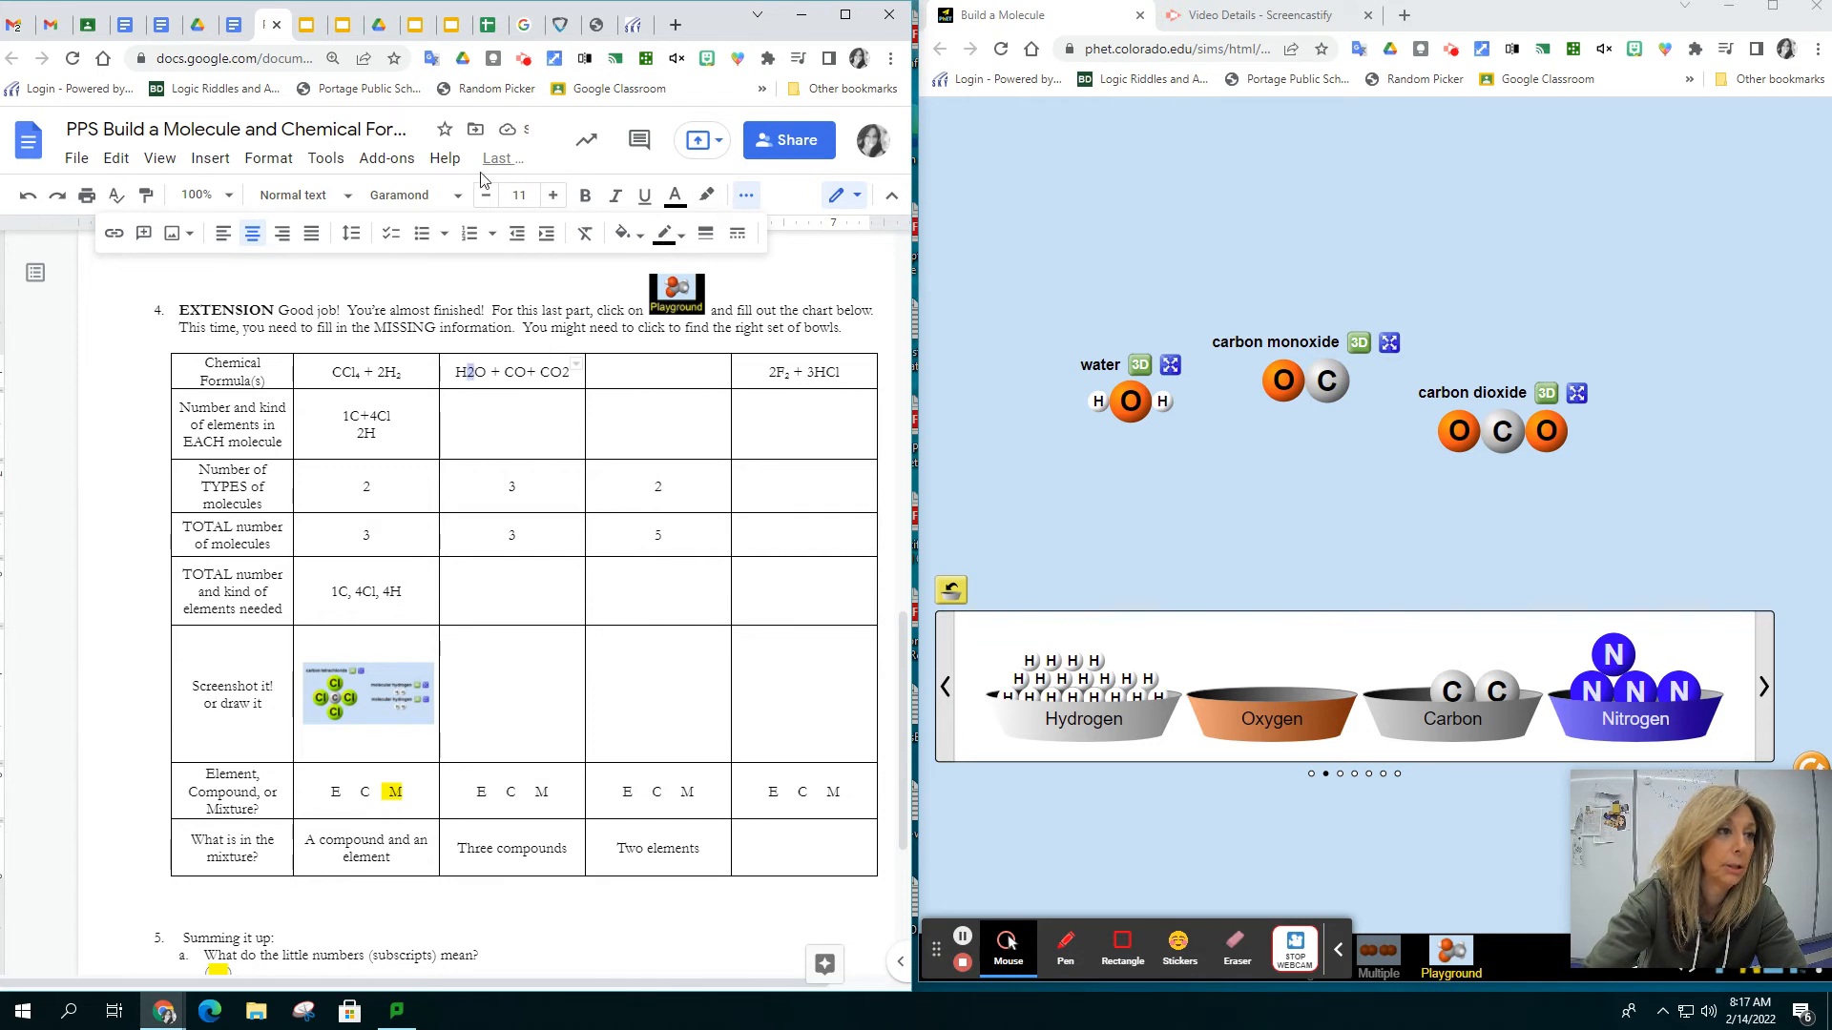
left_click(282, 164)
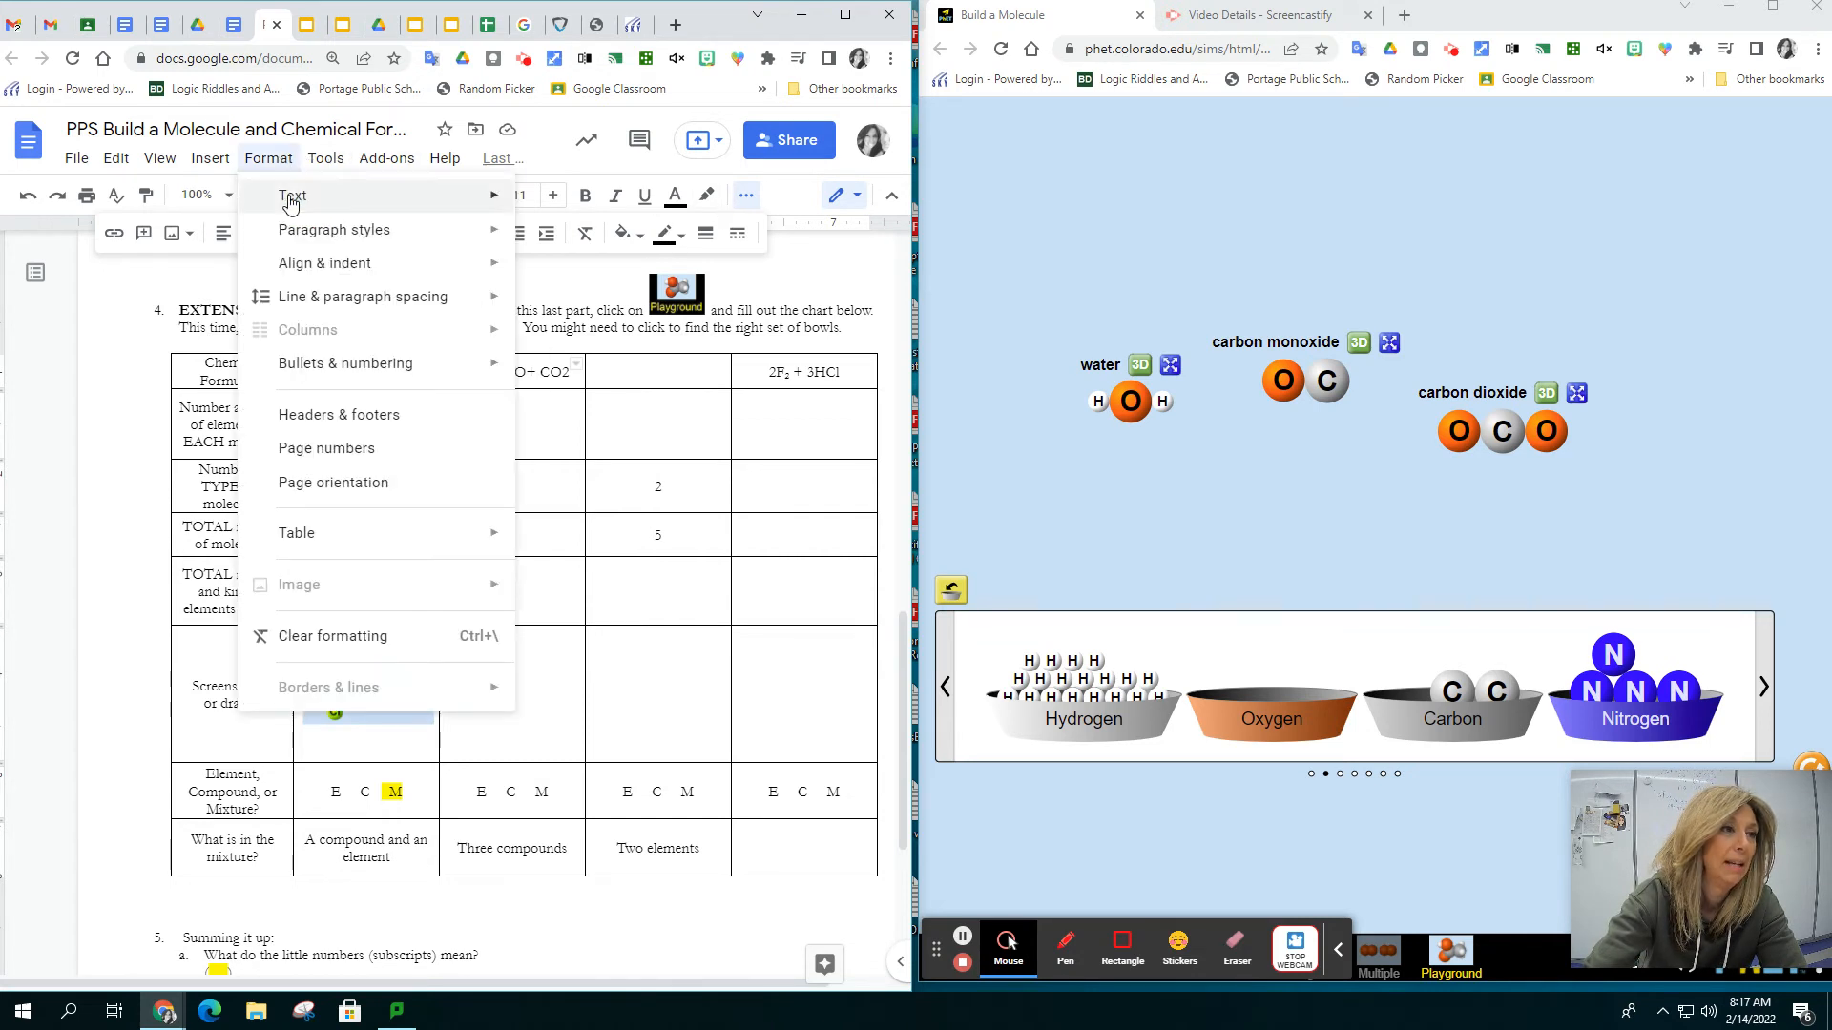
mouse_move(291, 194)
left_click(591, 370)
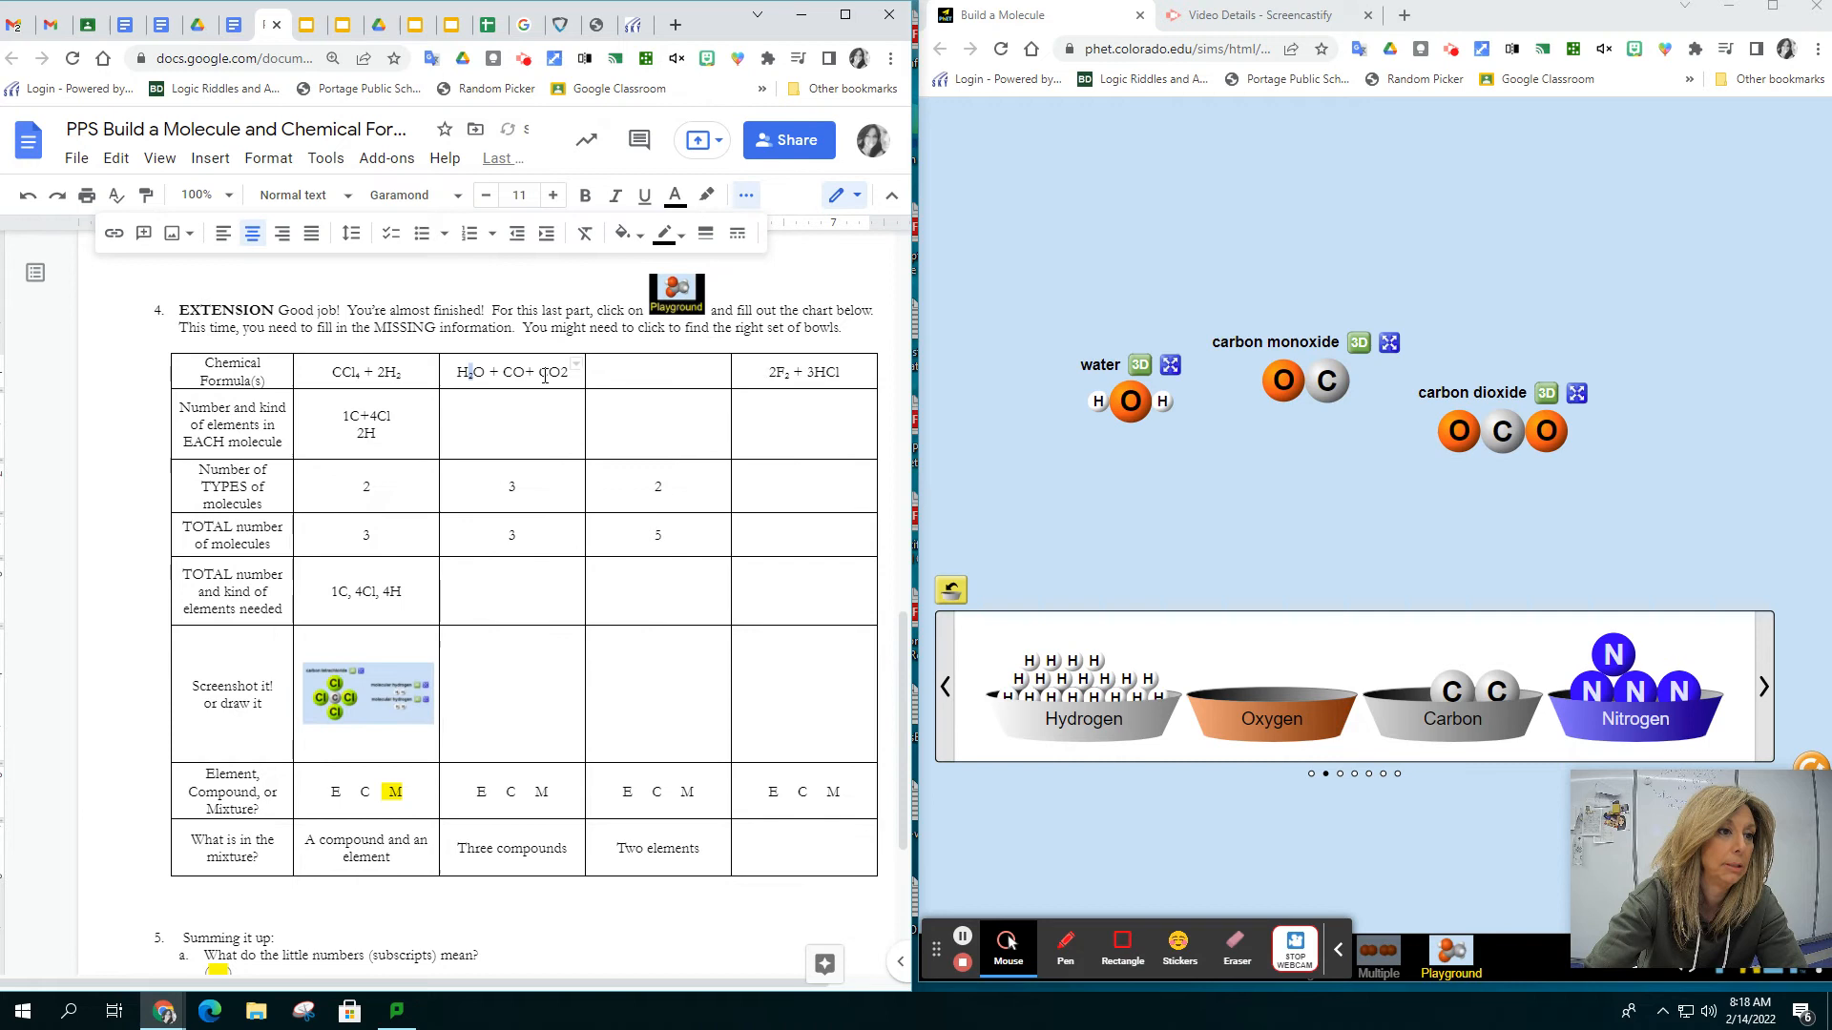
left_click_drag(560, 372, 569, 372)
left_click(277, 158)
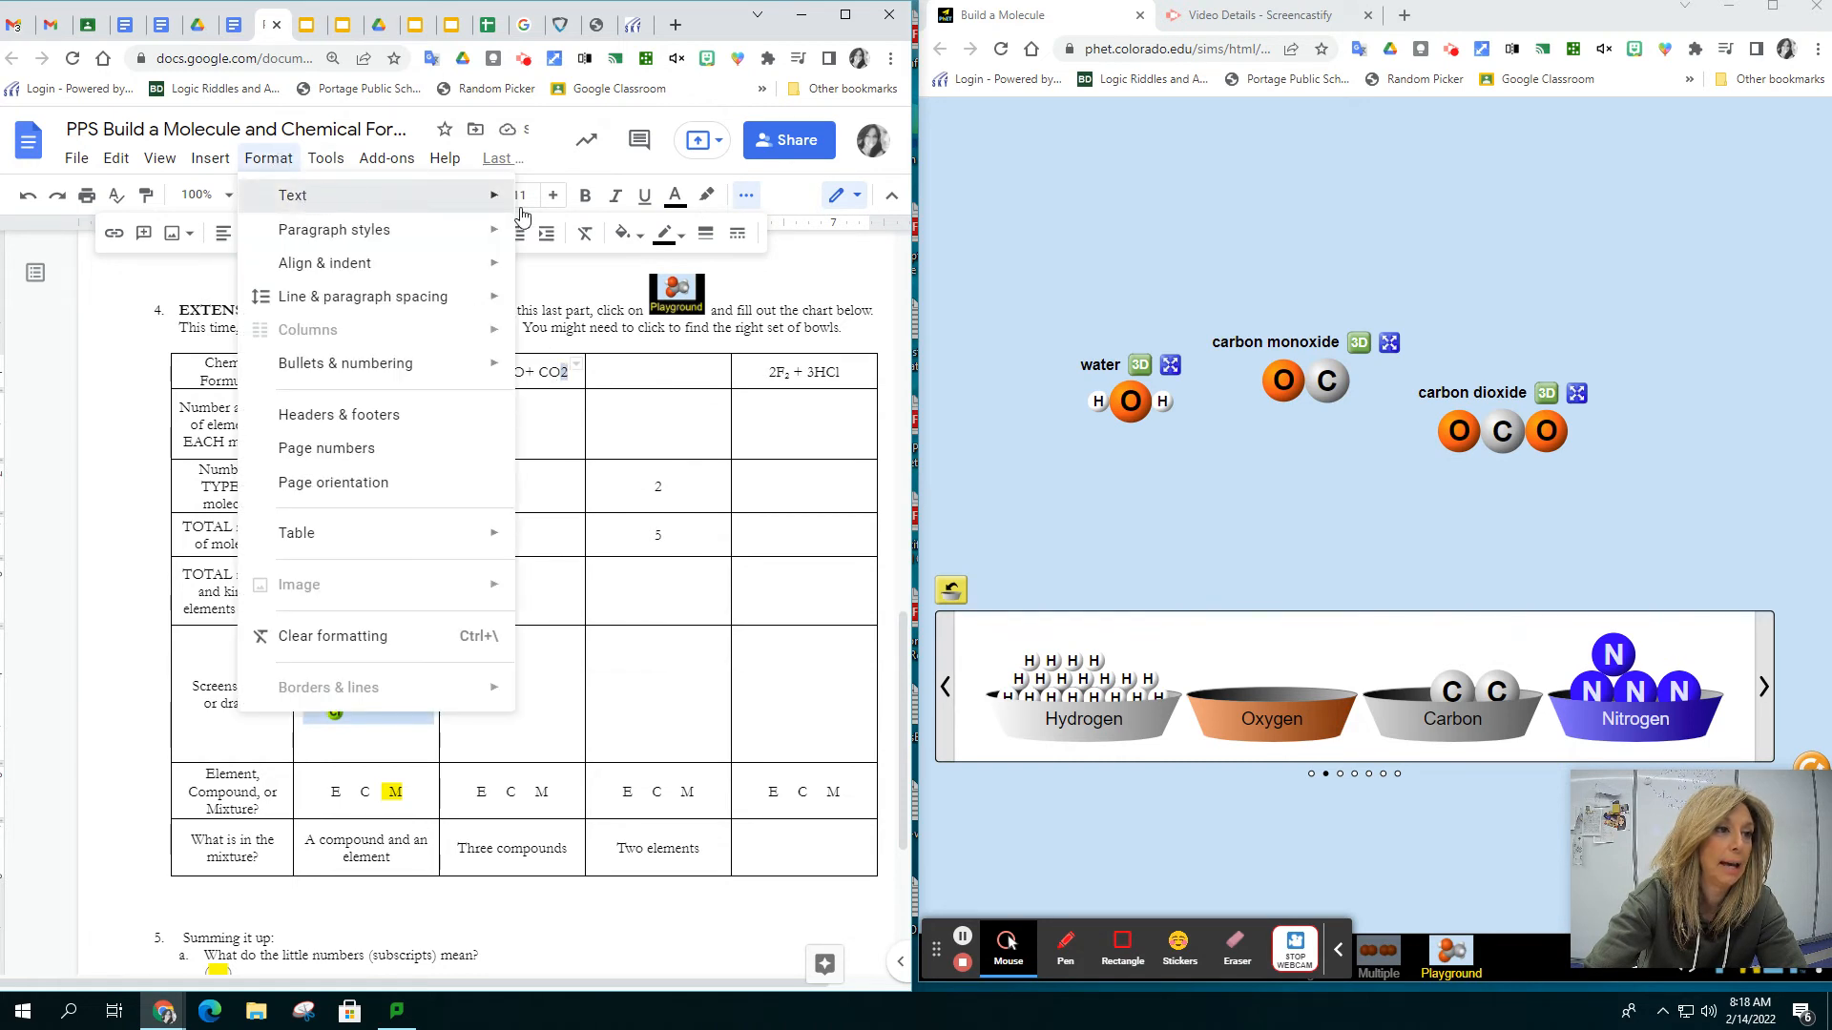
mouse_move(491, 196)
left_click(586, 372)
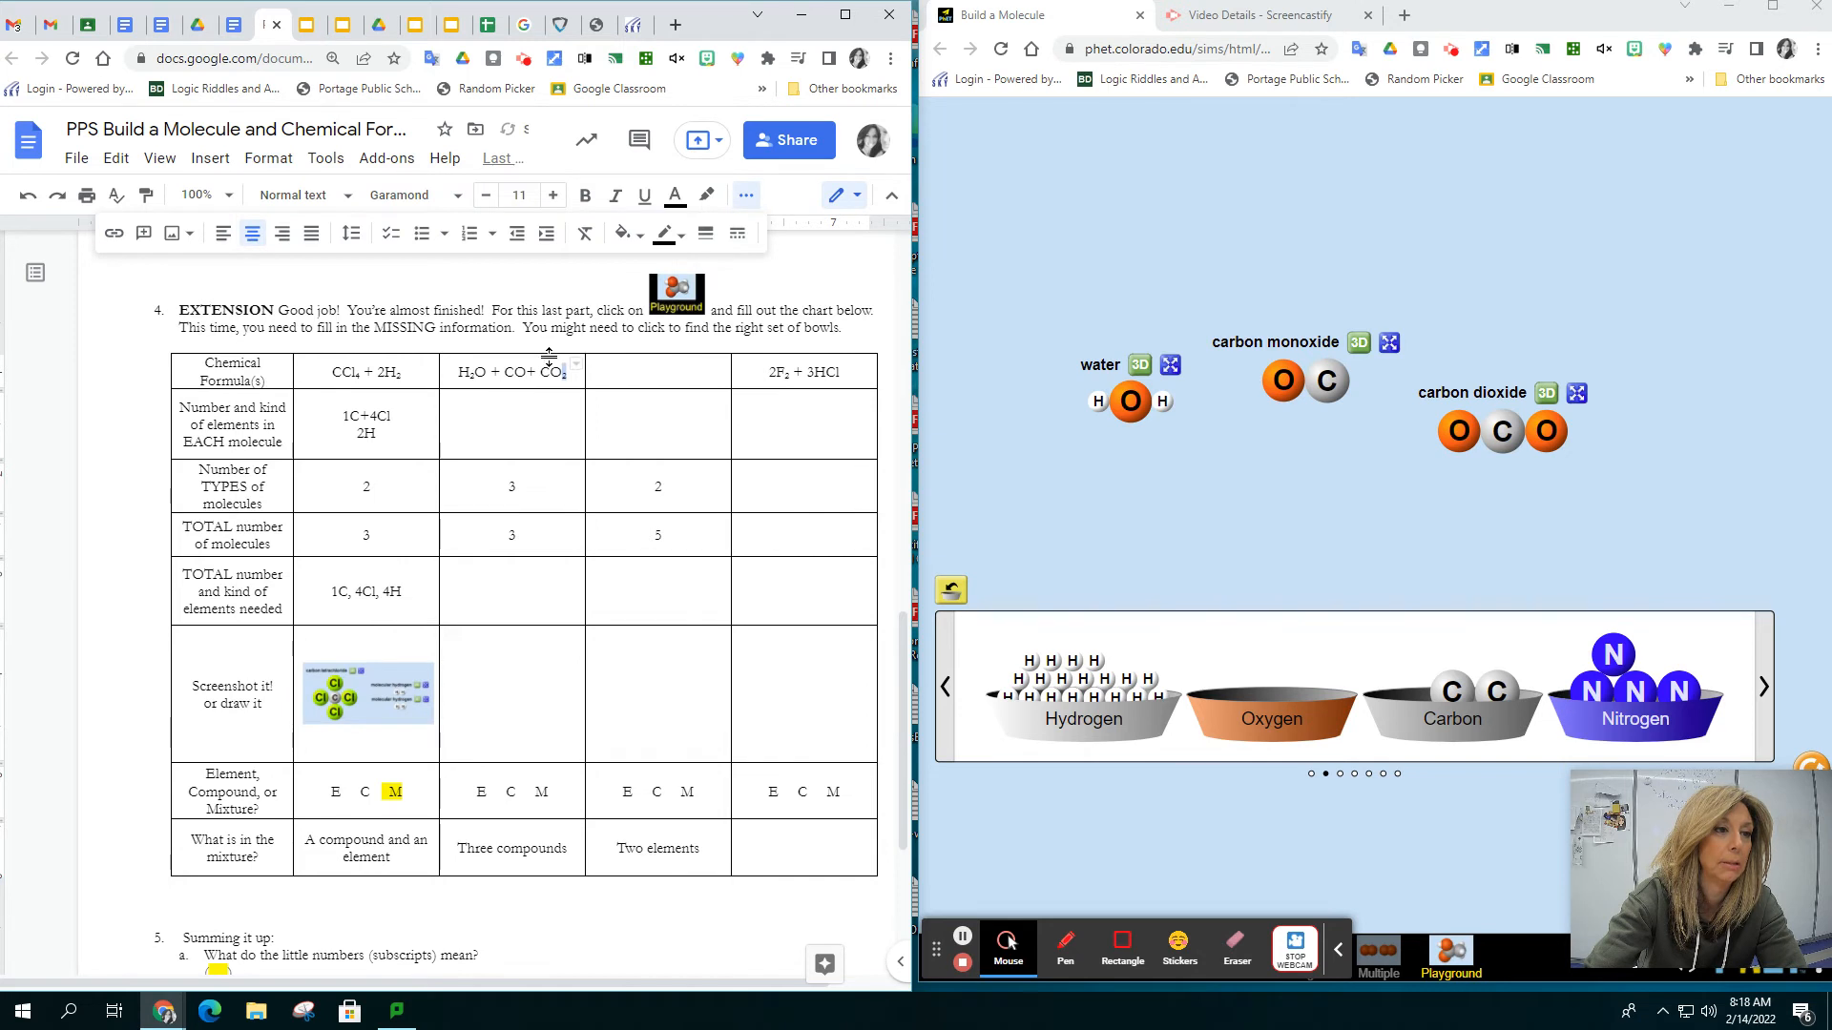
left_click(286, 160)
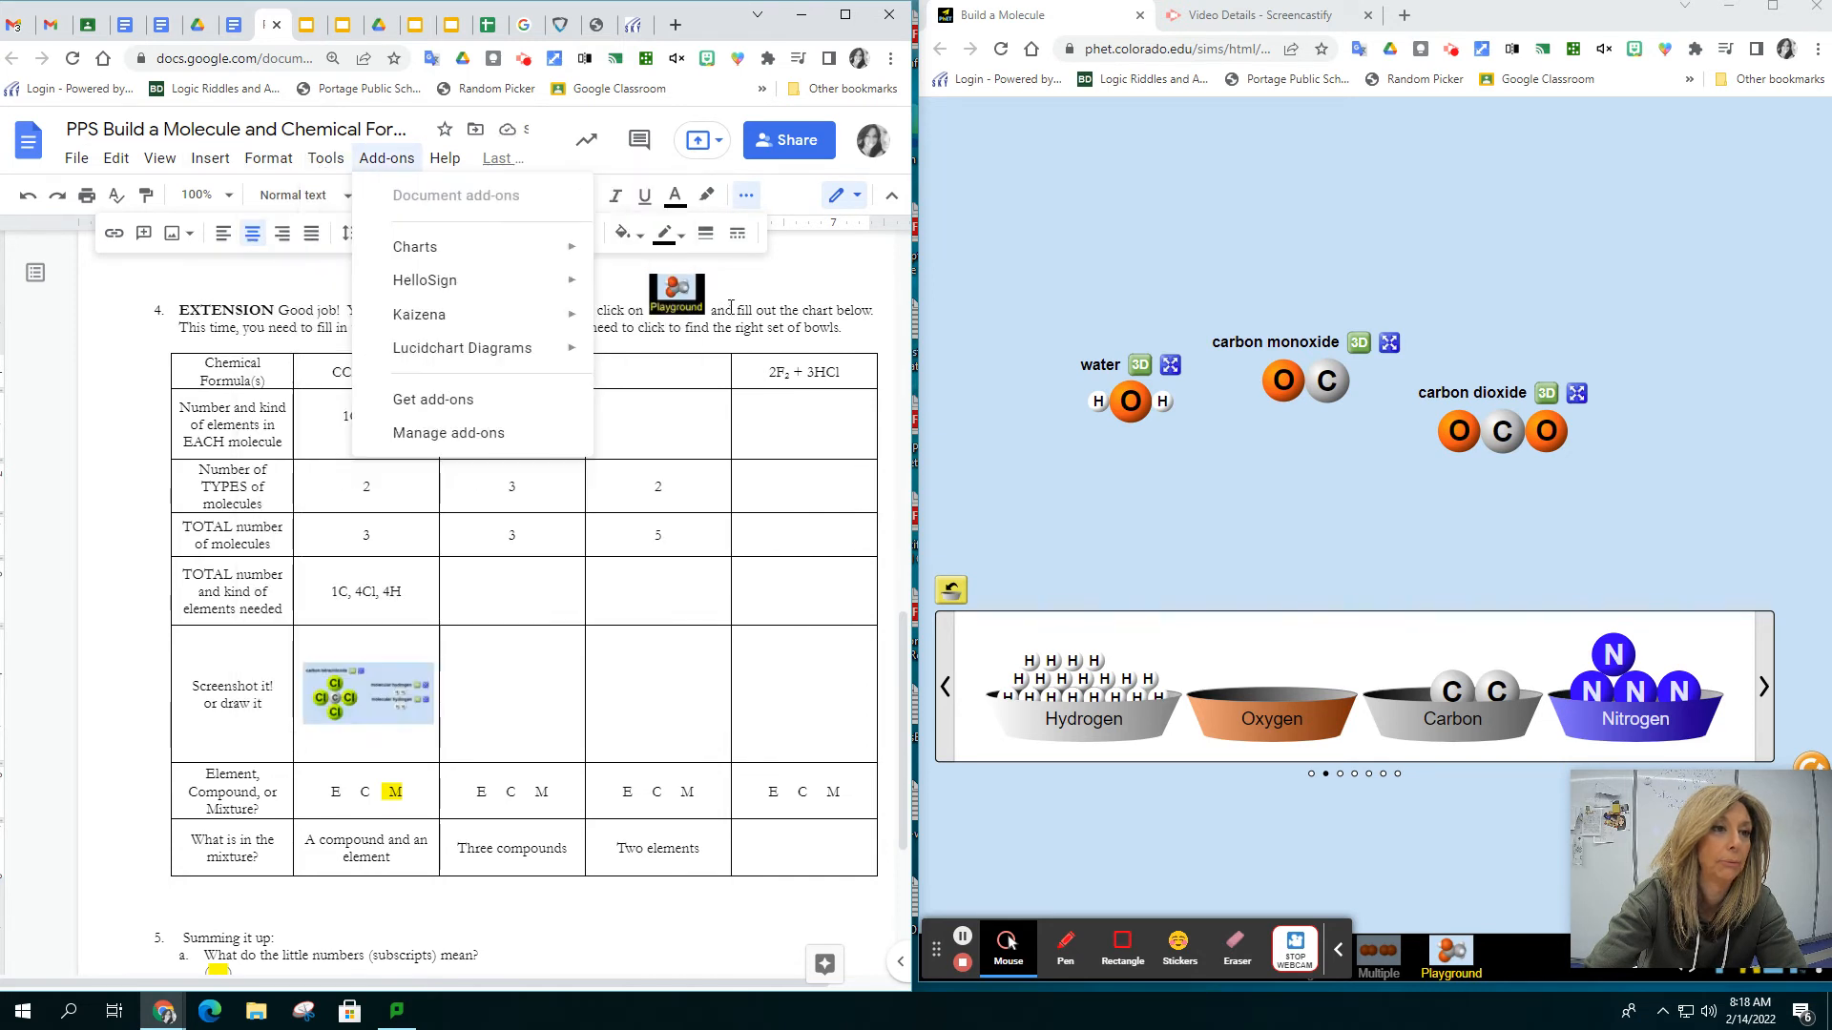
left_click(733, 299)
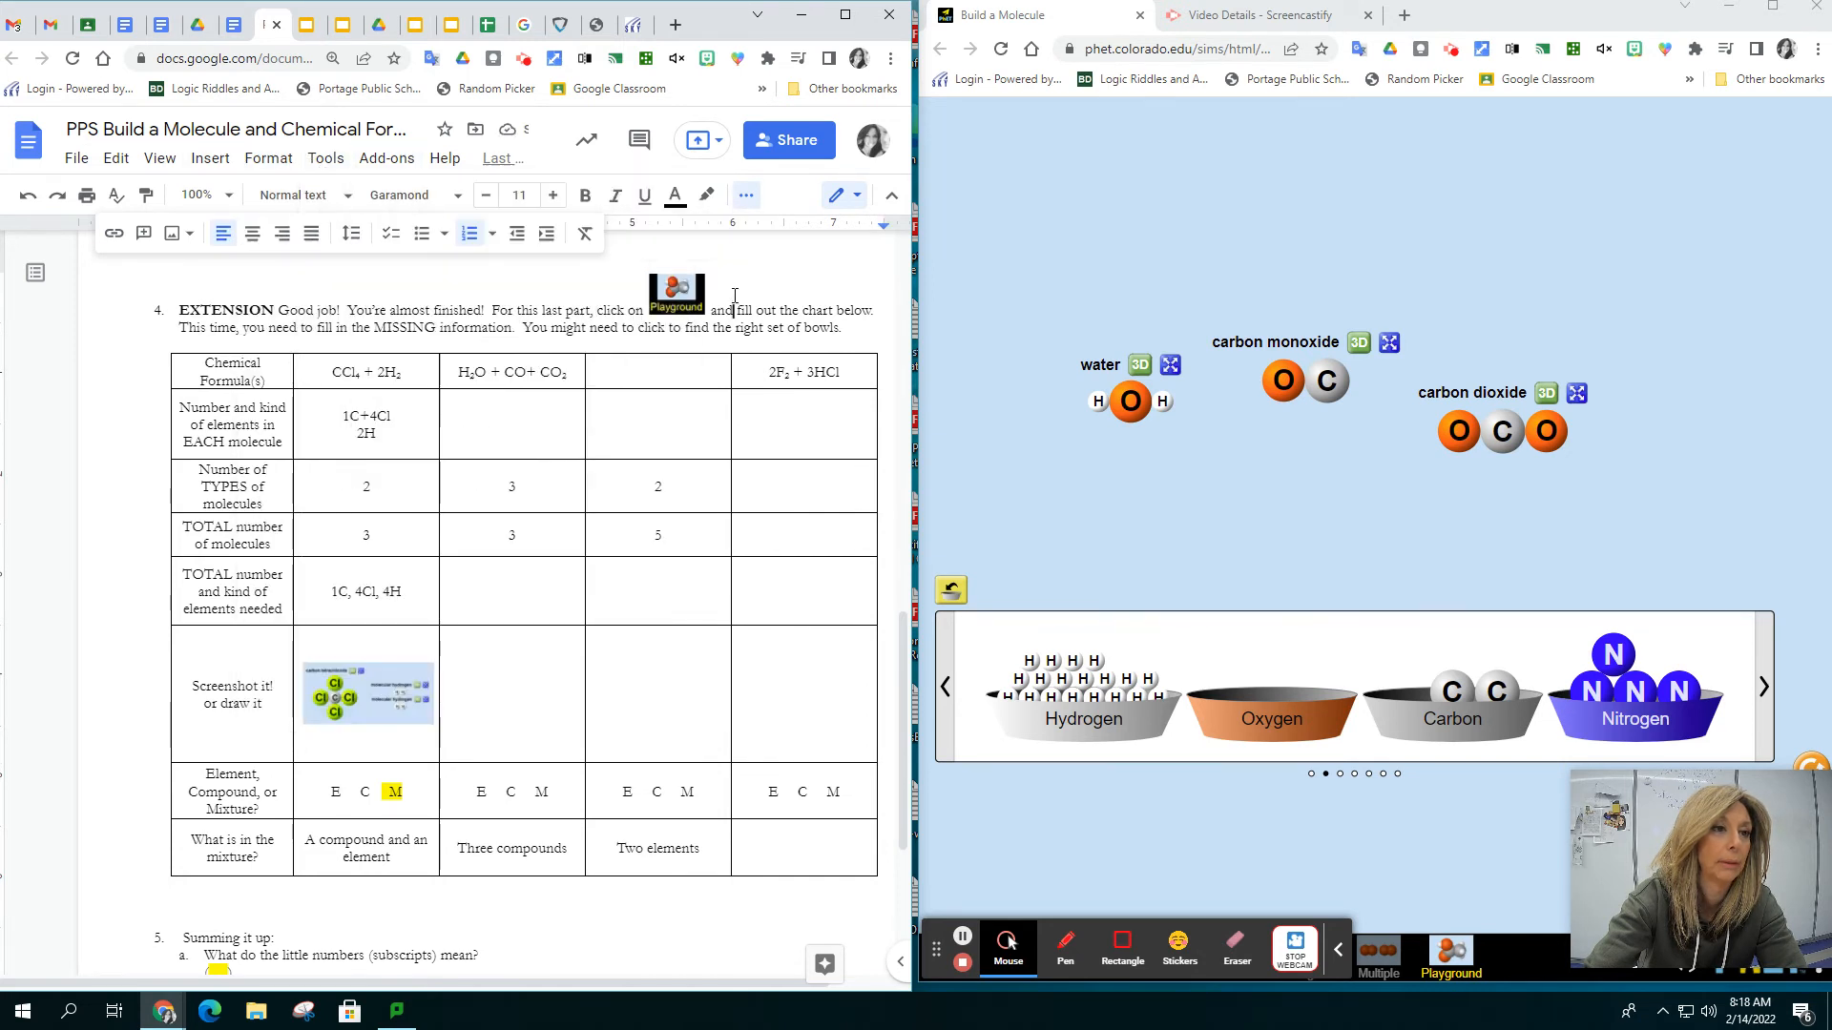
Fill in the elements in each molecule for H₂O + CO+ CO₂ on three lines: 2H +O, 1C + 1O and 1C + 2O
left_click(507, 430)
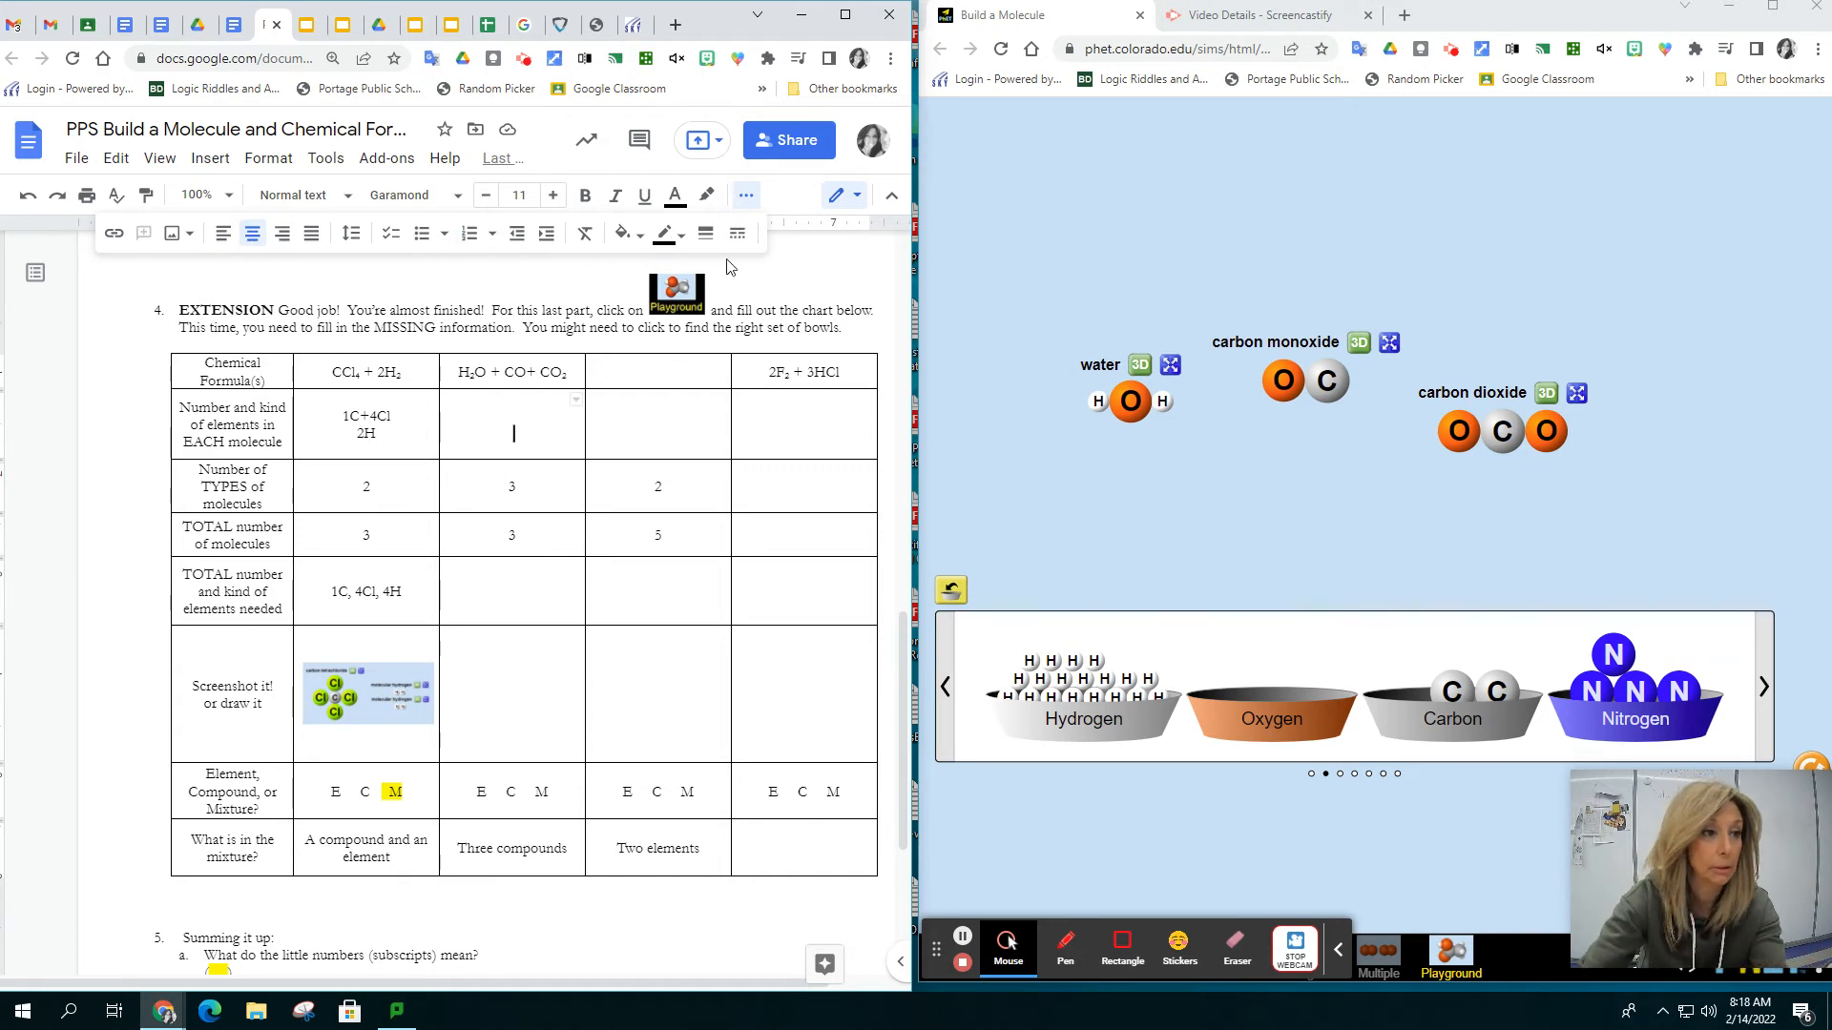
type("2H")
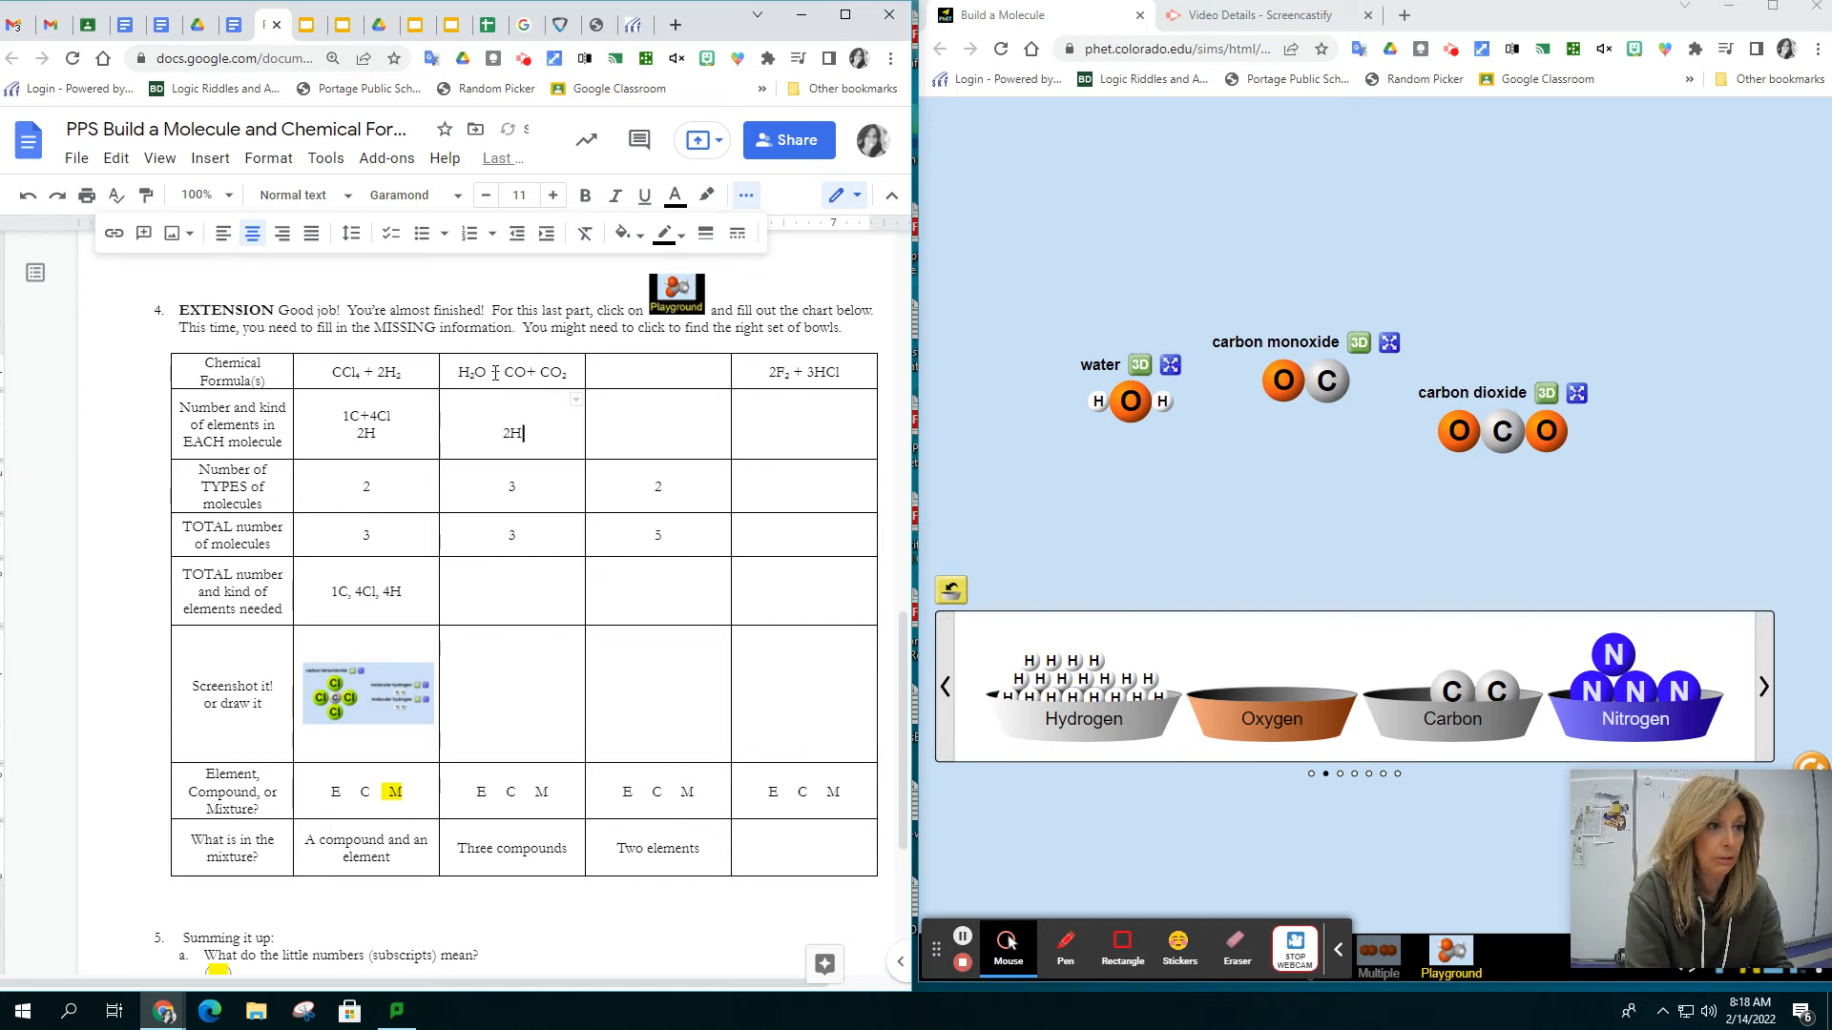
type(" +")
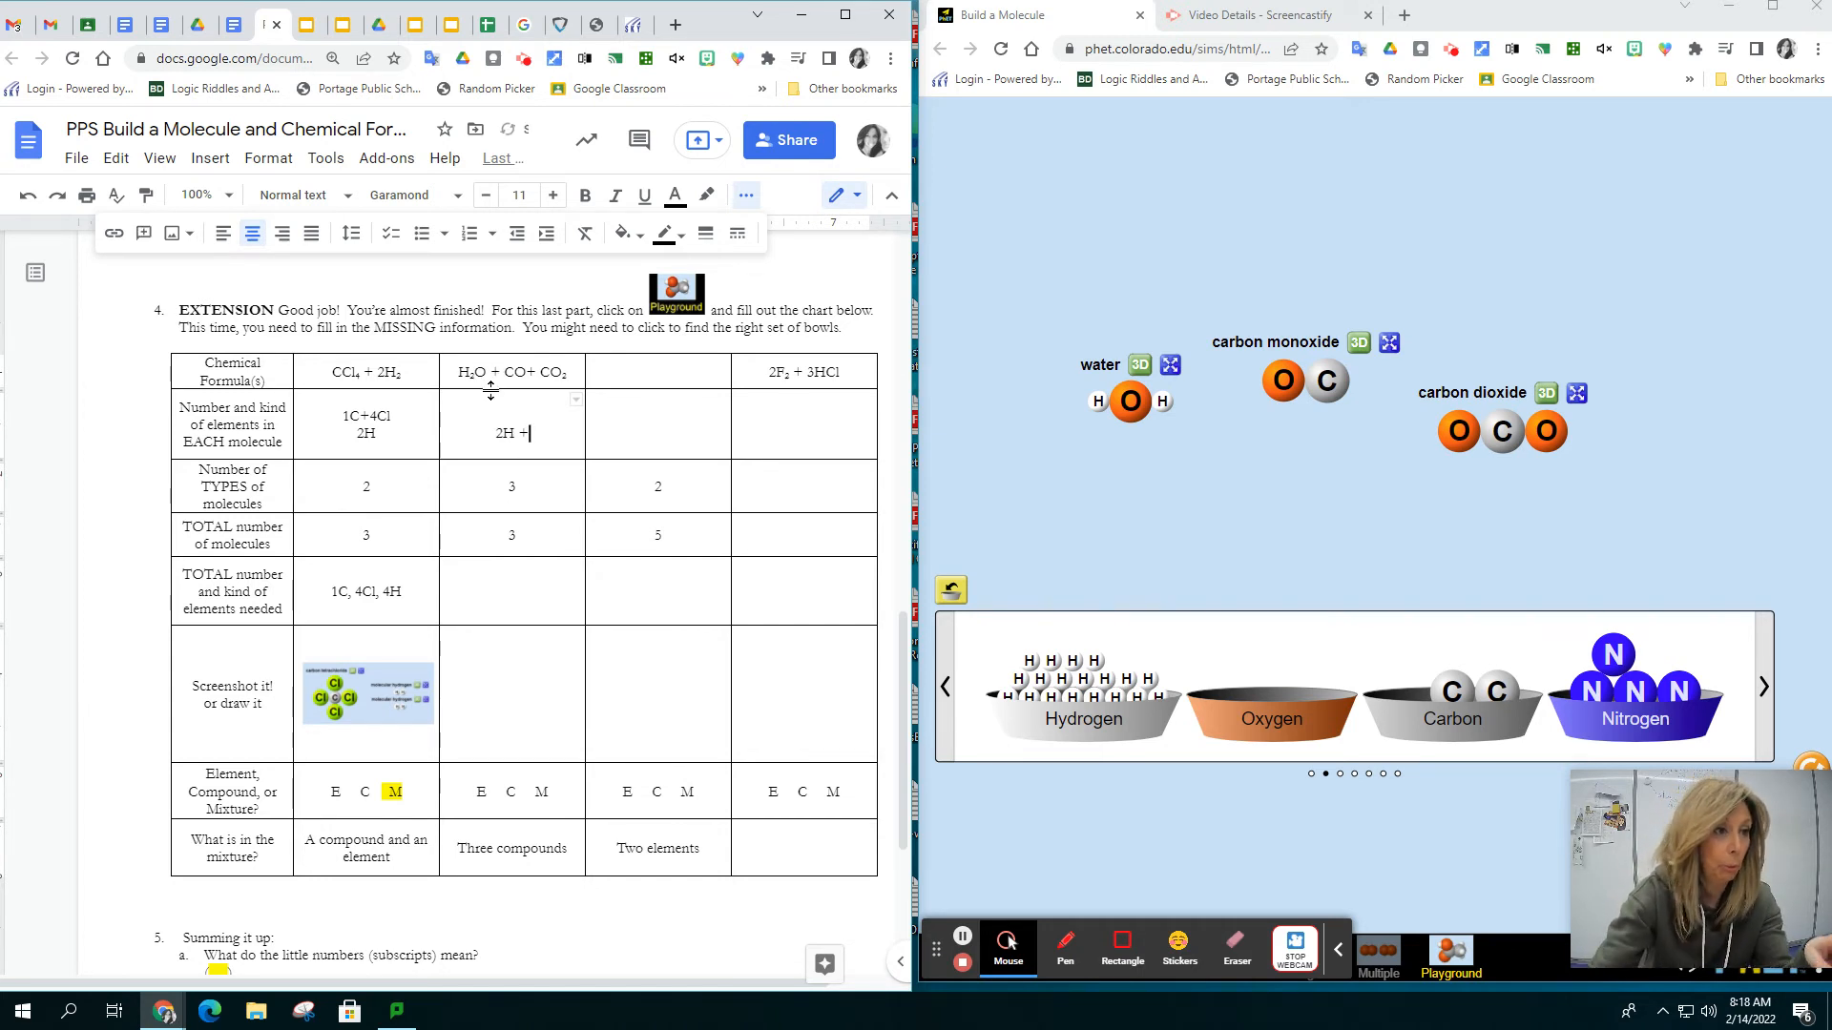
type("O")
key("Return")
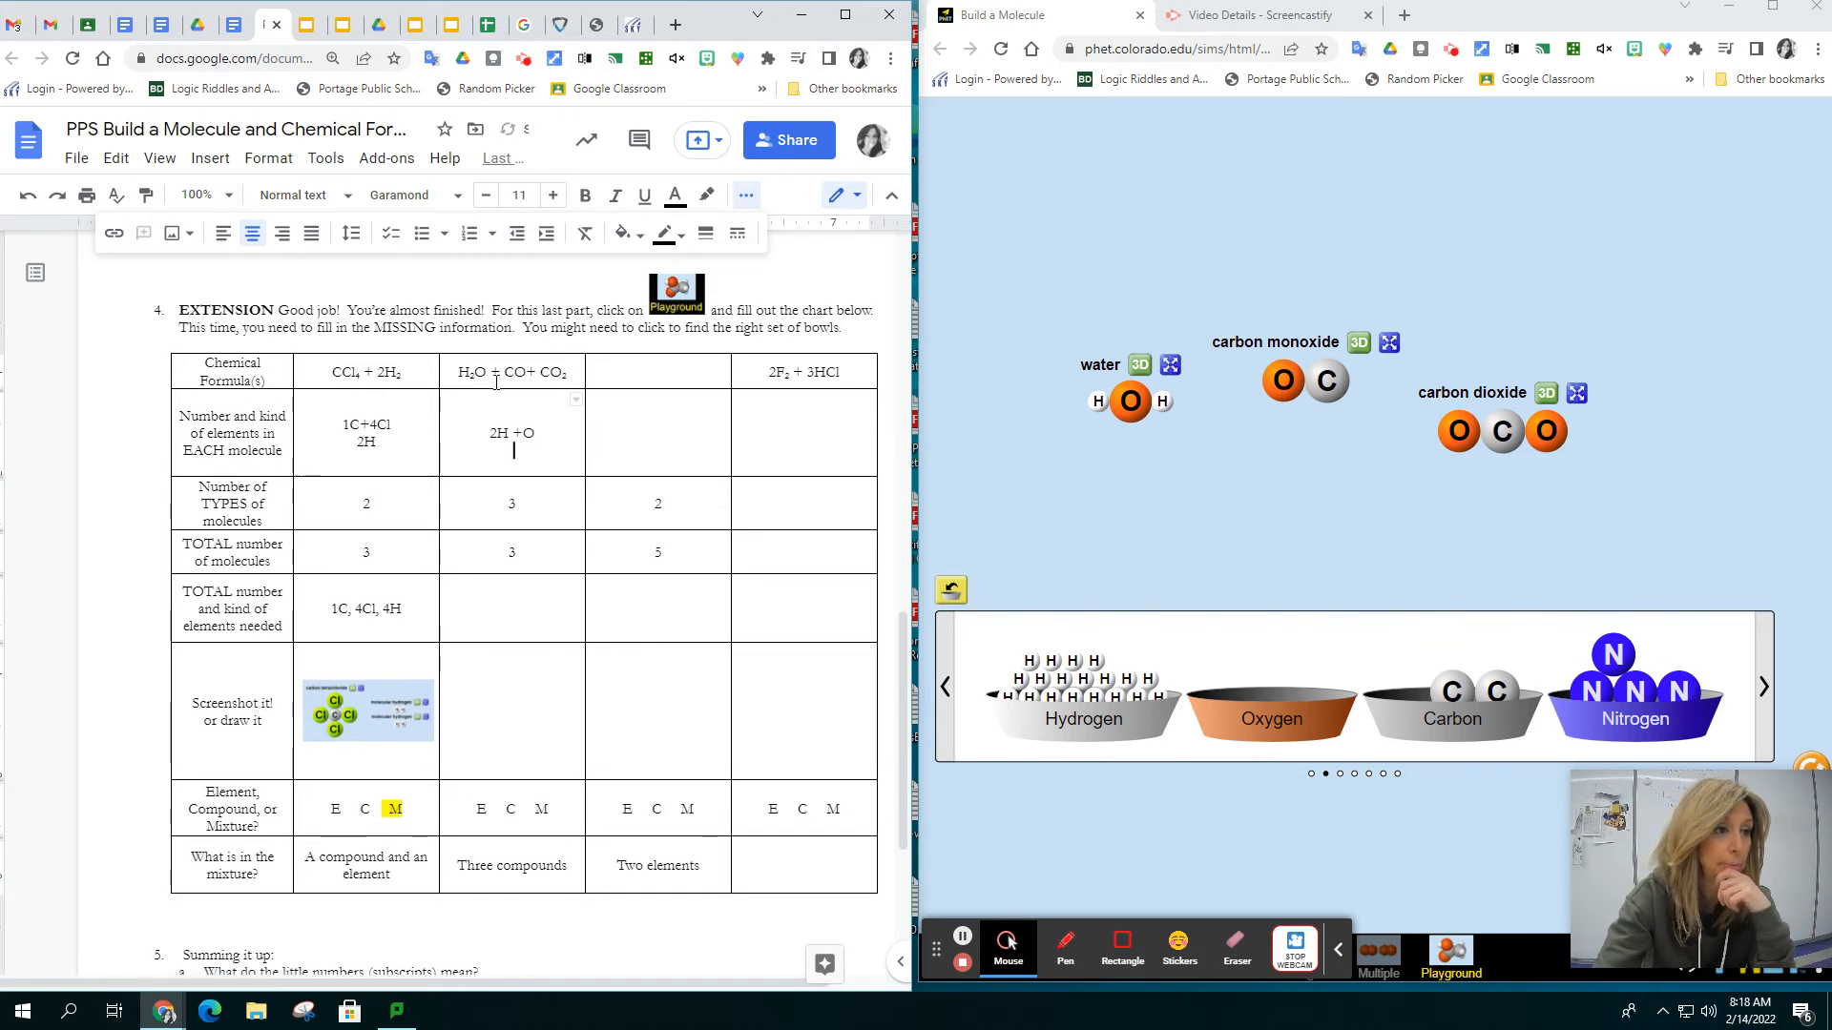
type("1C")
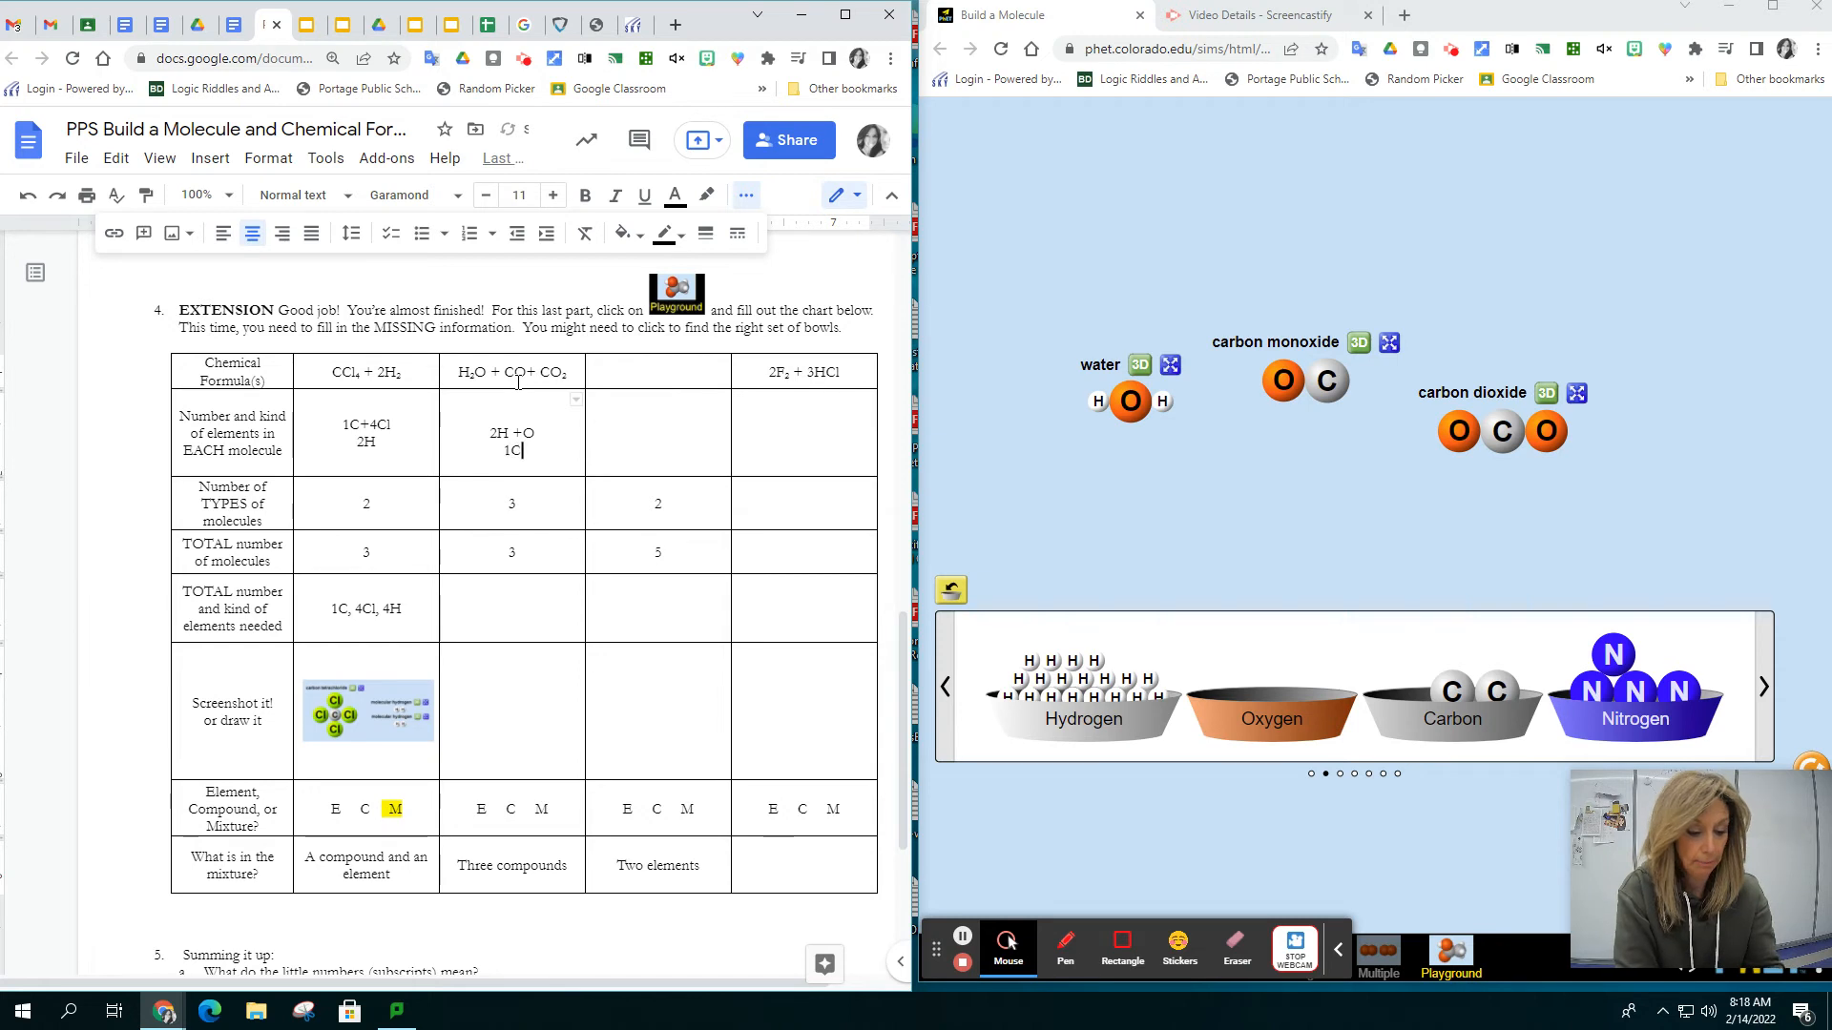
type(" +")
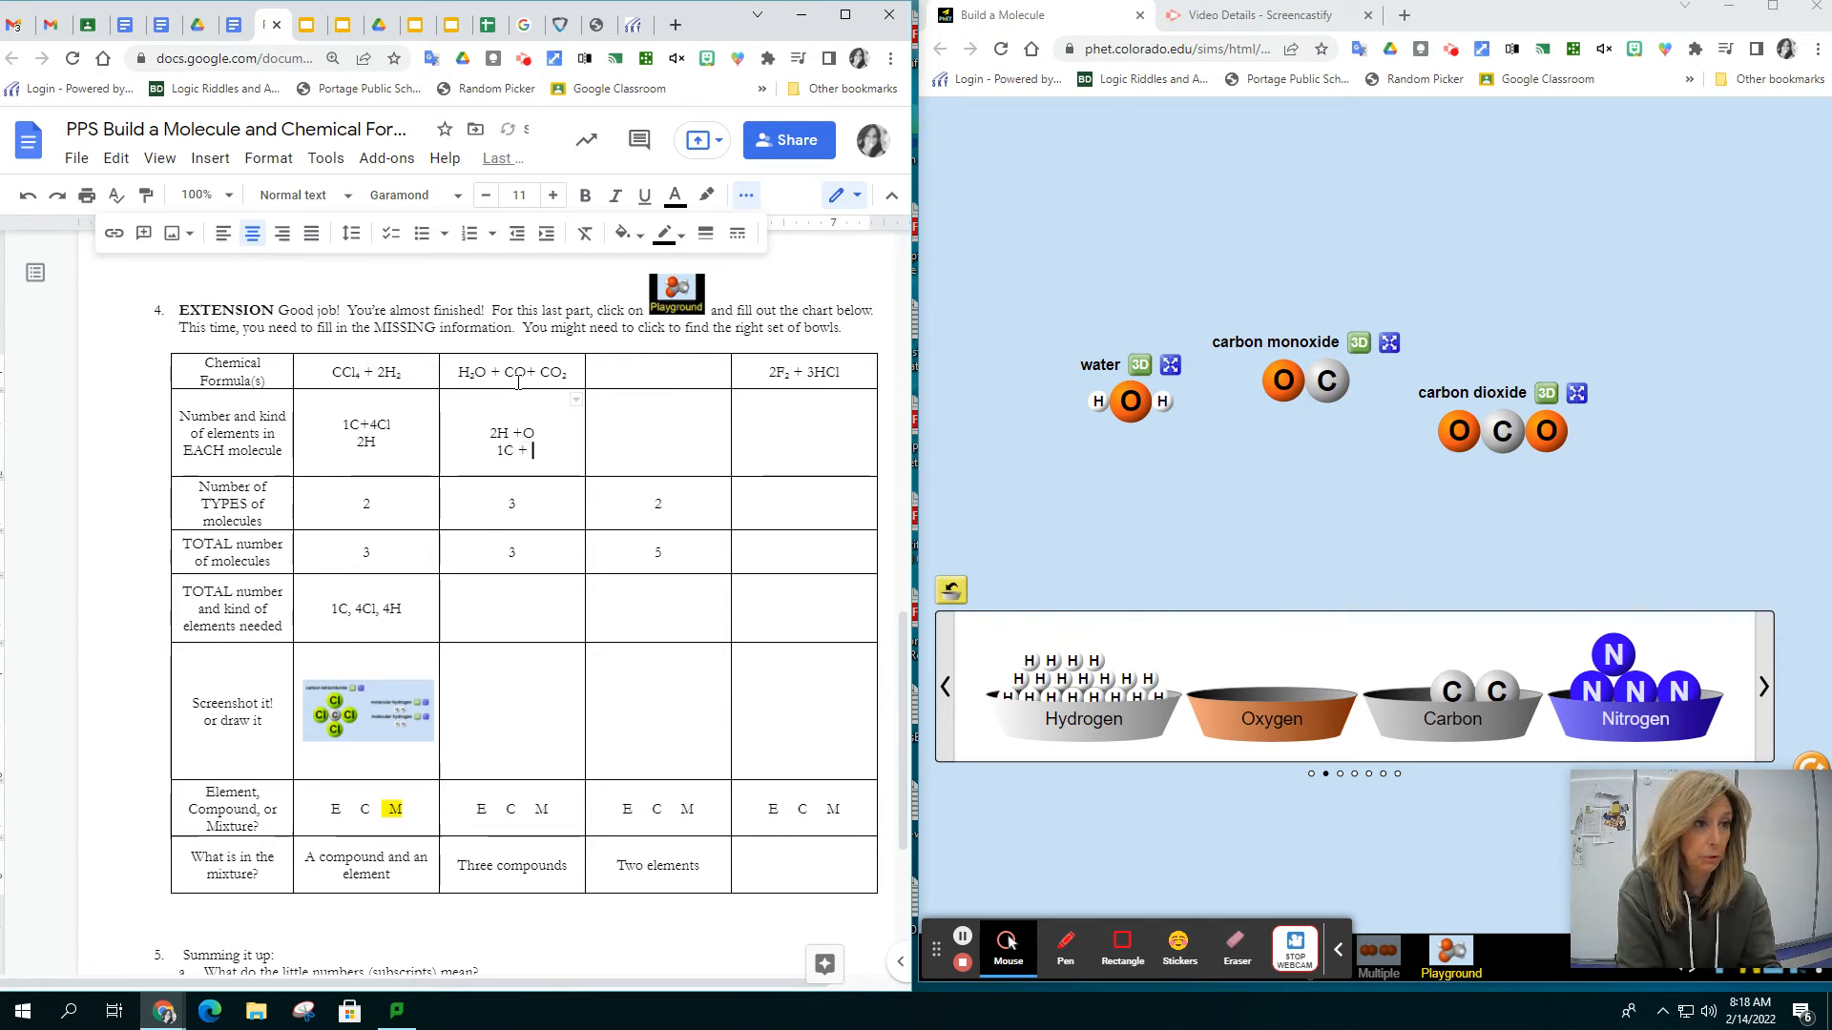
type(" 1O")
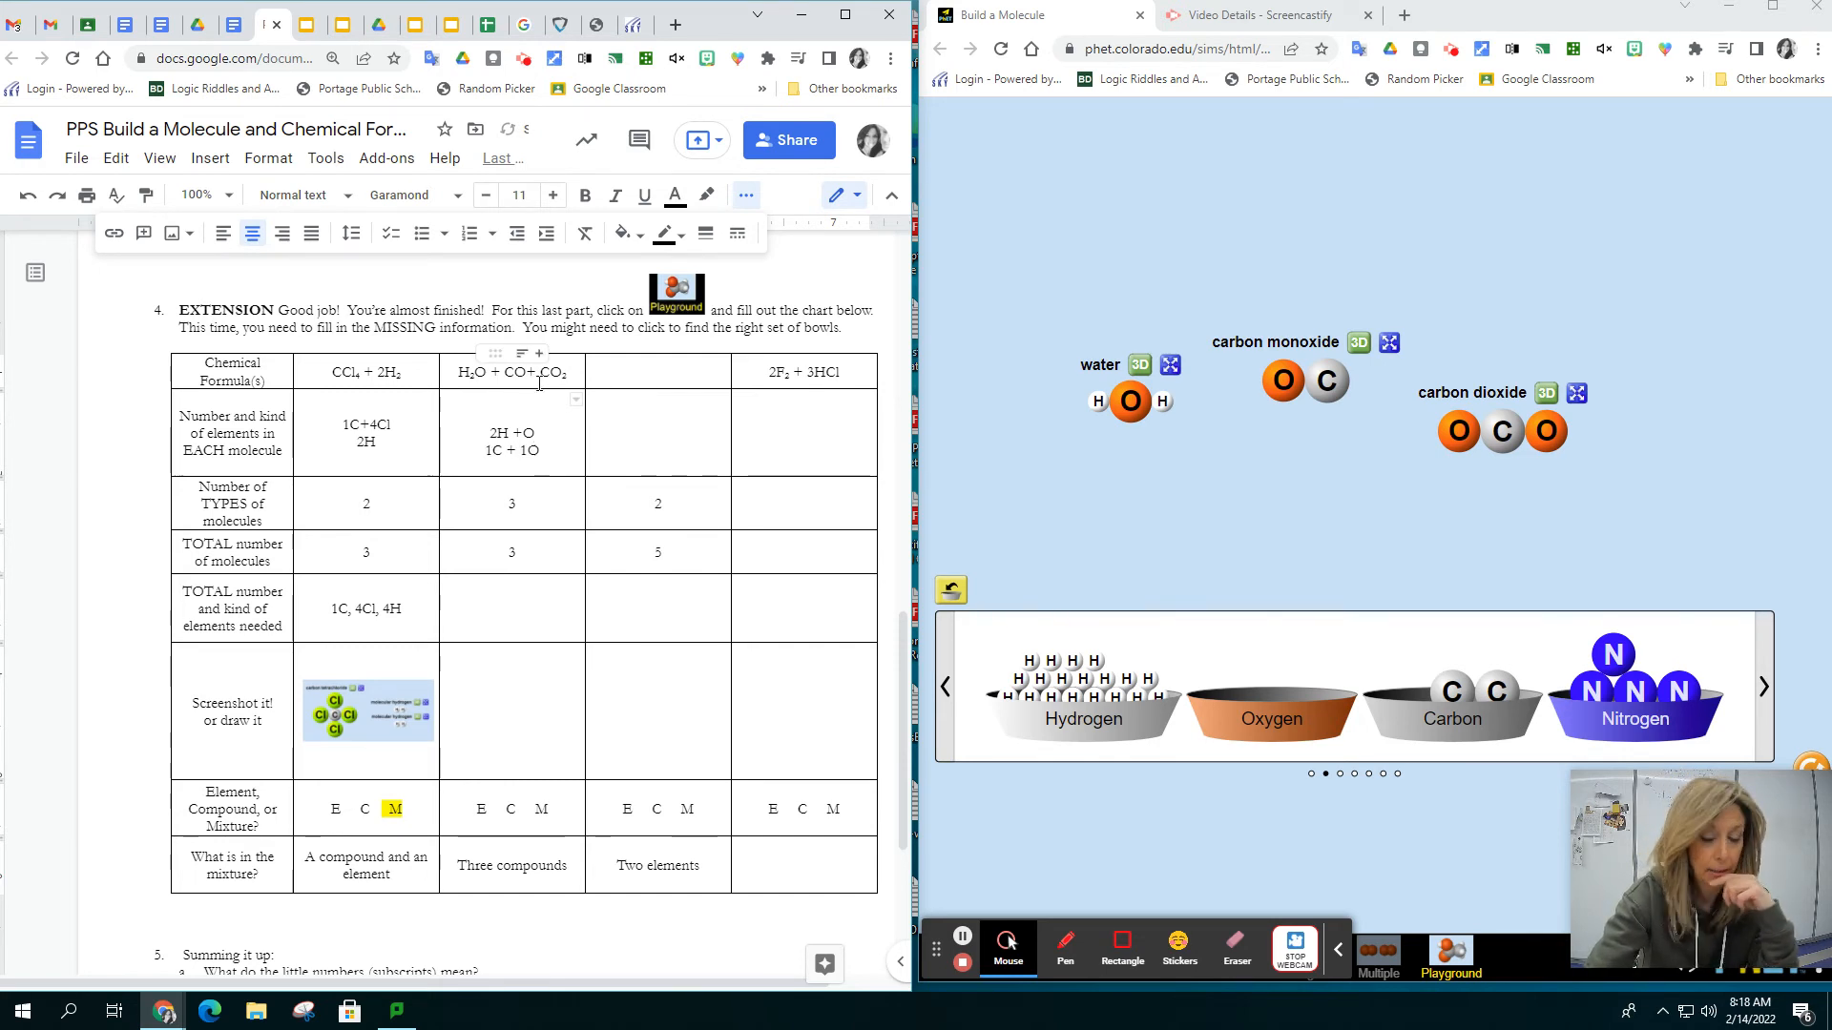
key("Return")
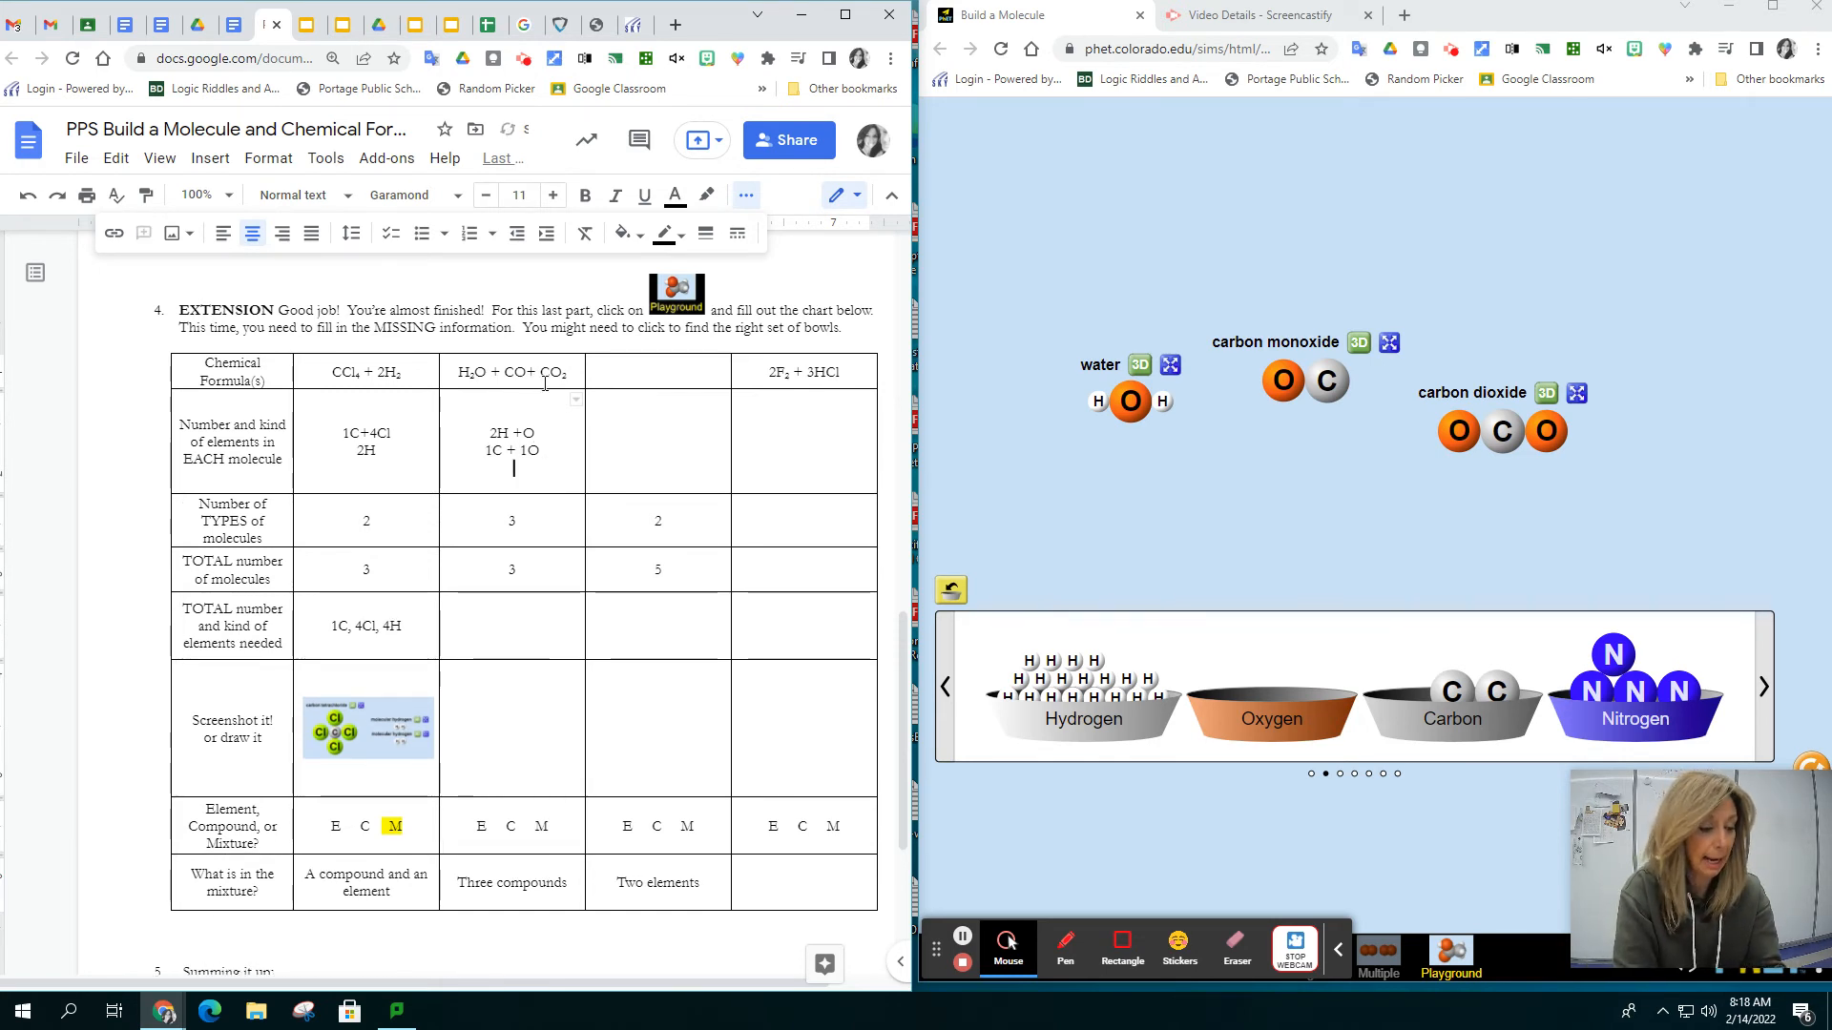
type("1C + ")
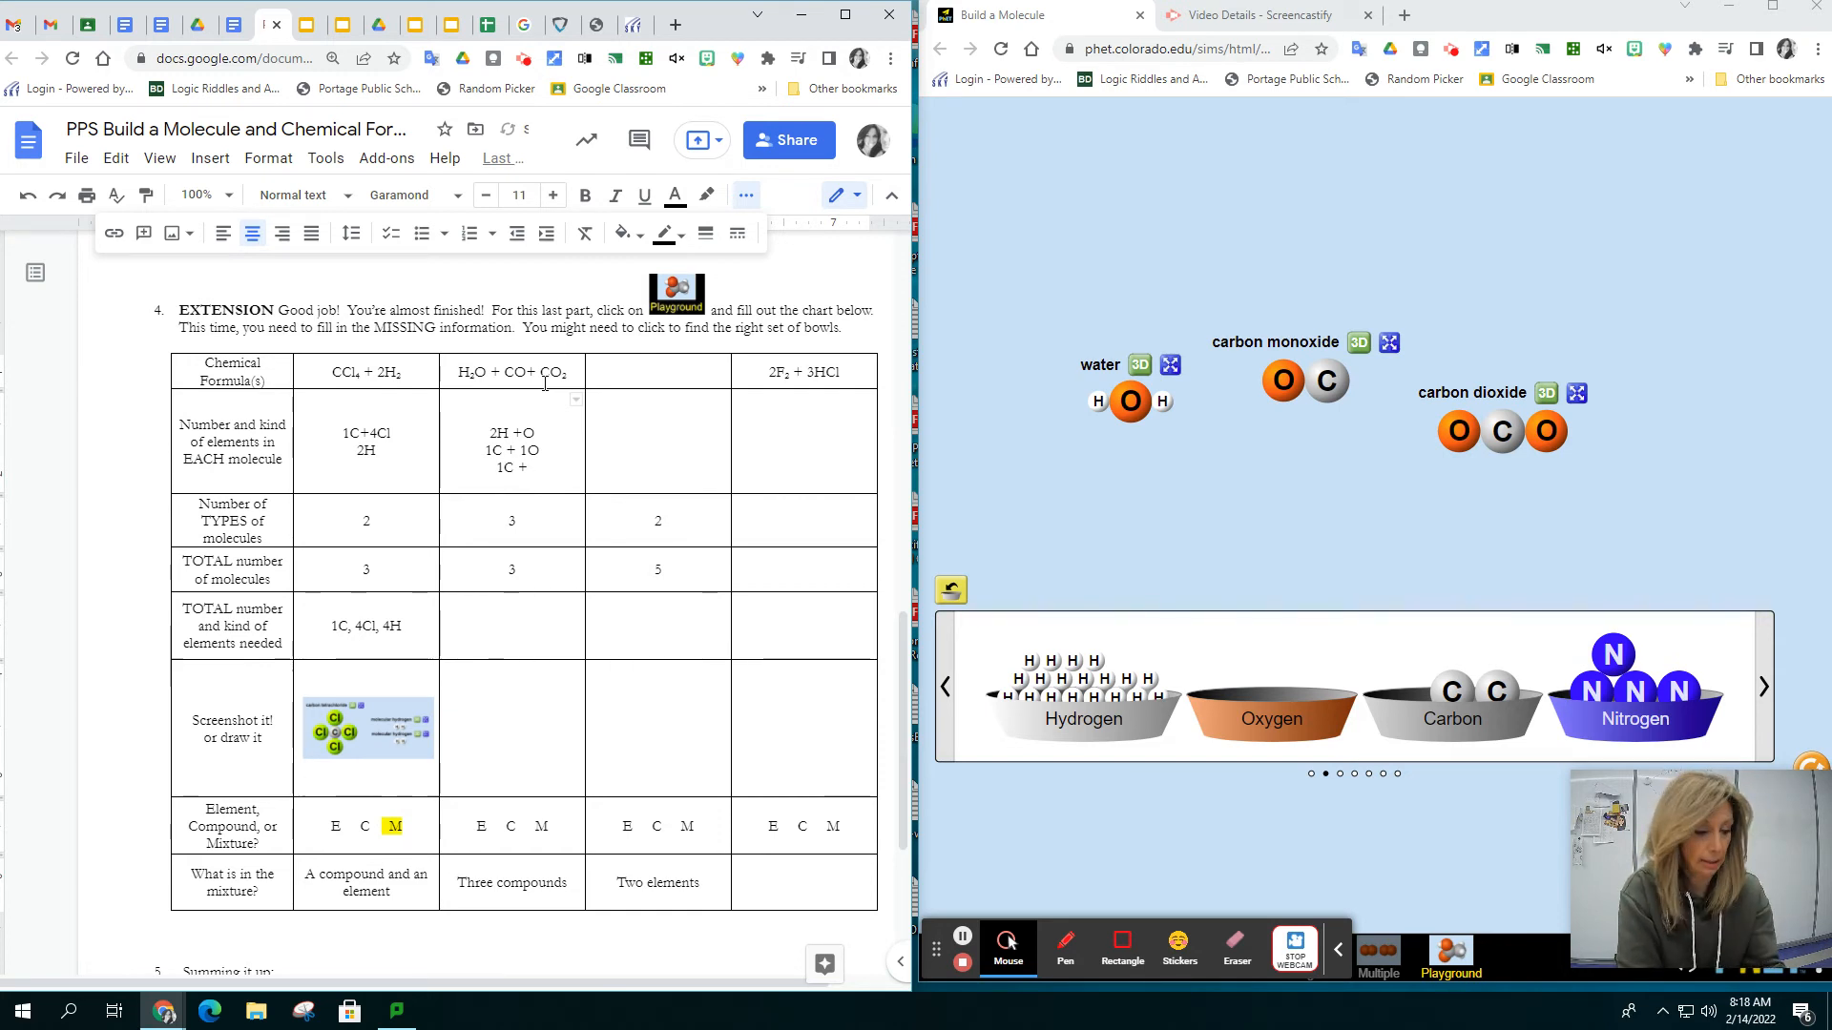
type("@")
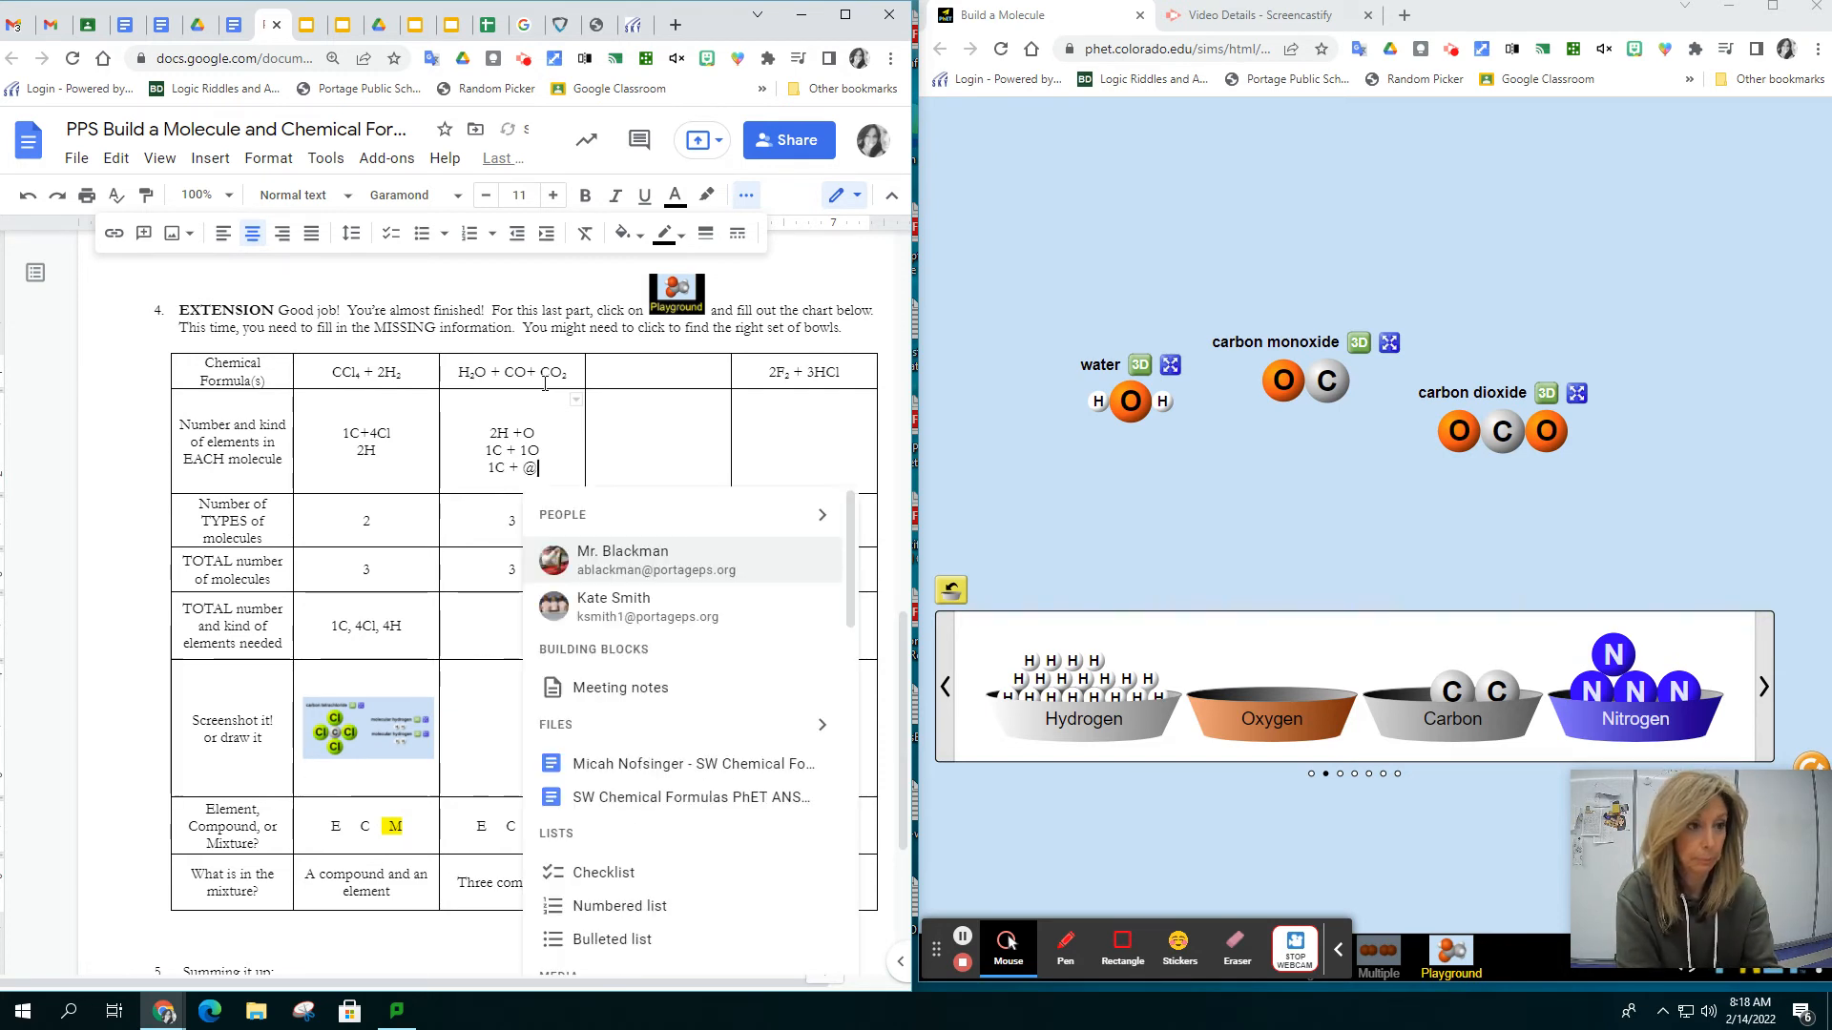
key("BackSpace")
type("2O")
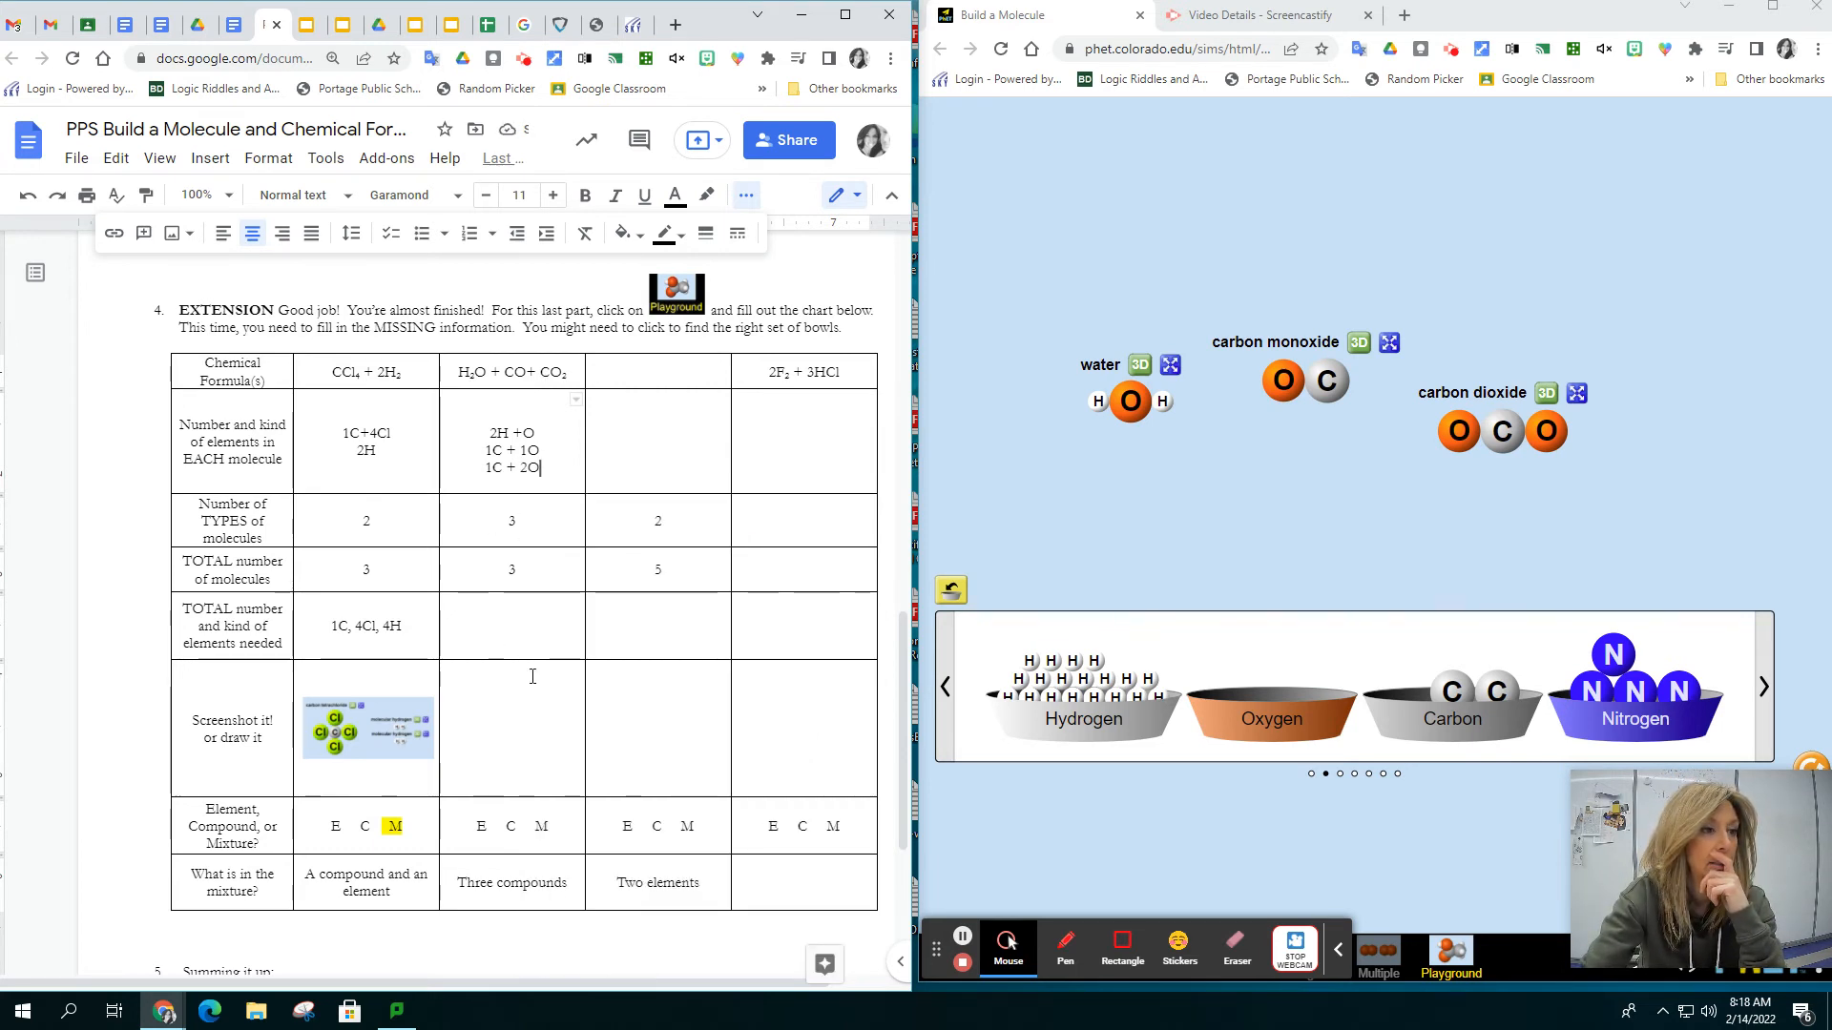
Enter 2H, 4O, 2C as the total number and kind of elements needed in the "Three compounds" column
left_click(524, 624)
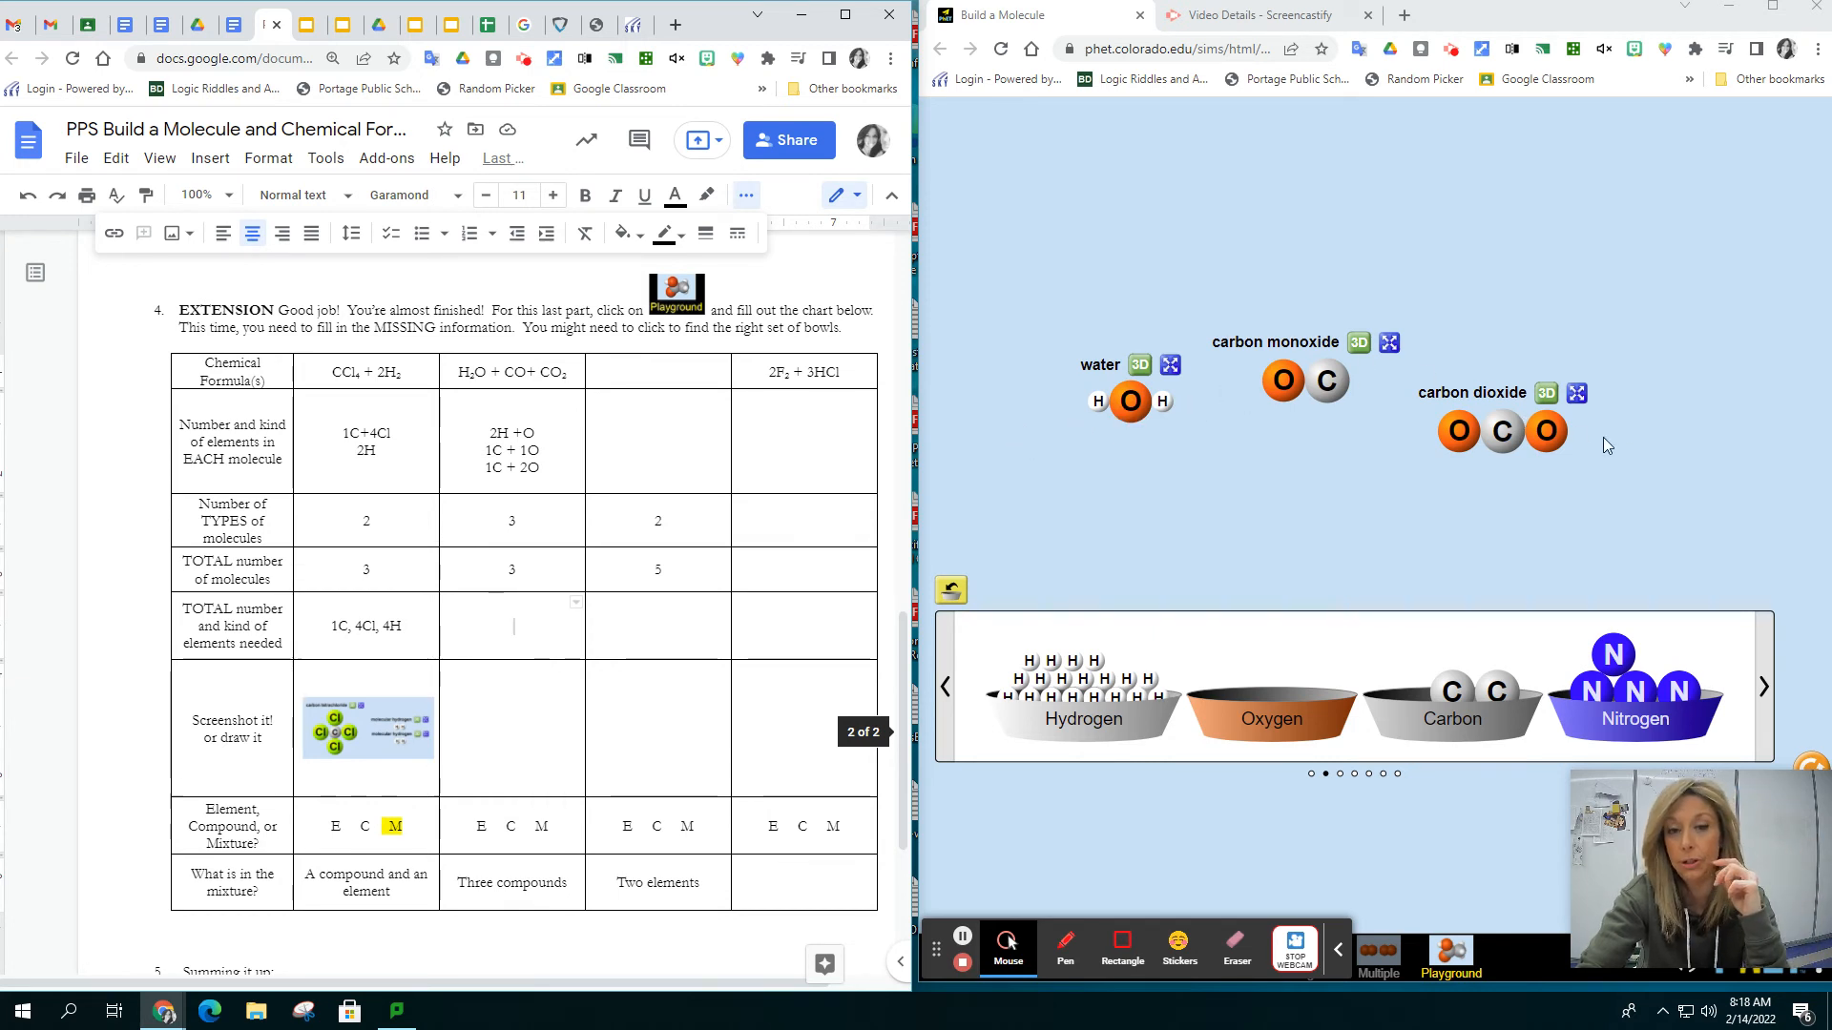
type("2H,")
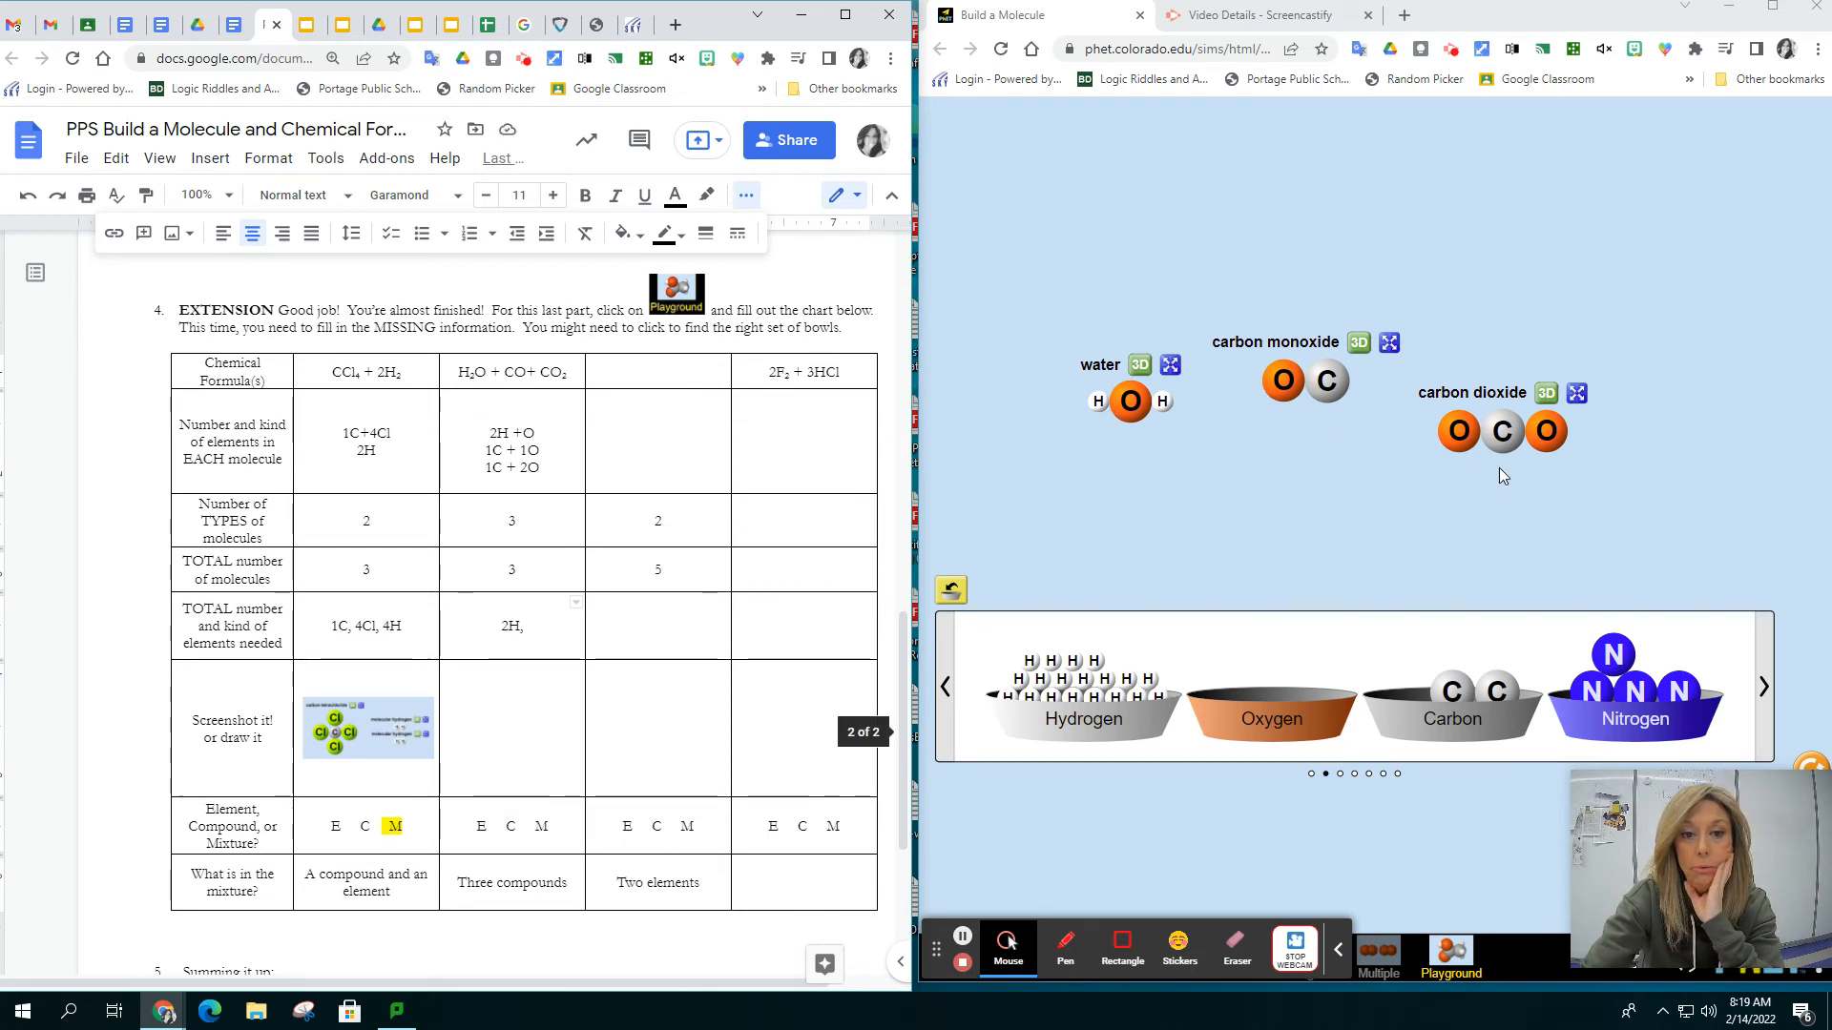
type("4O,")
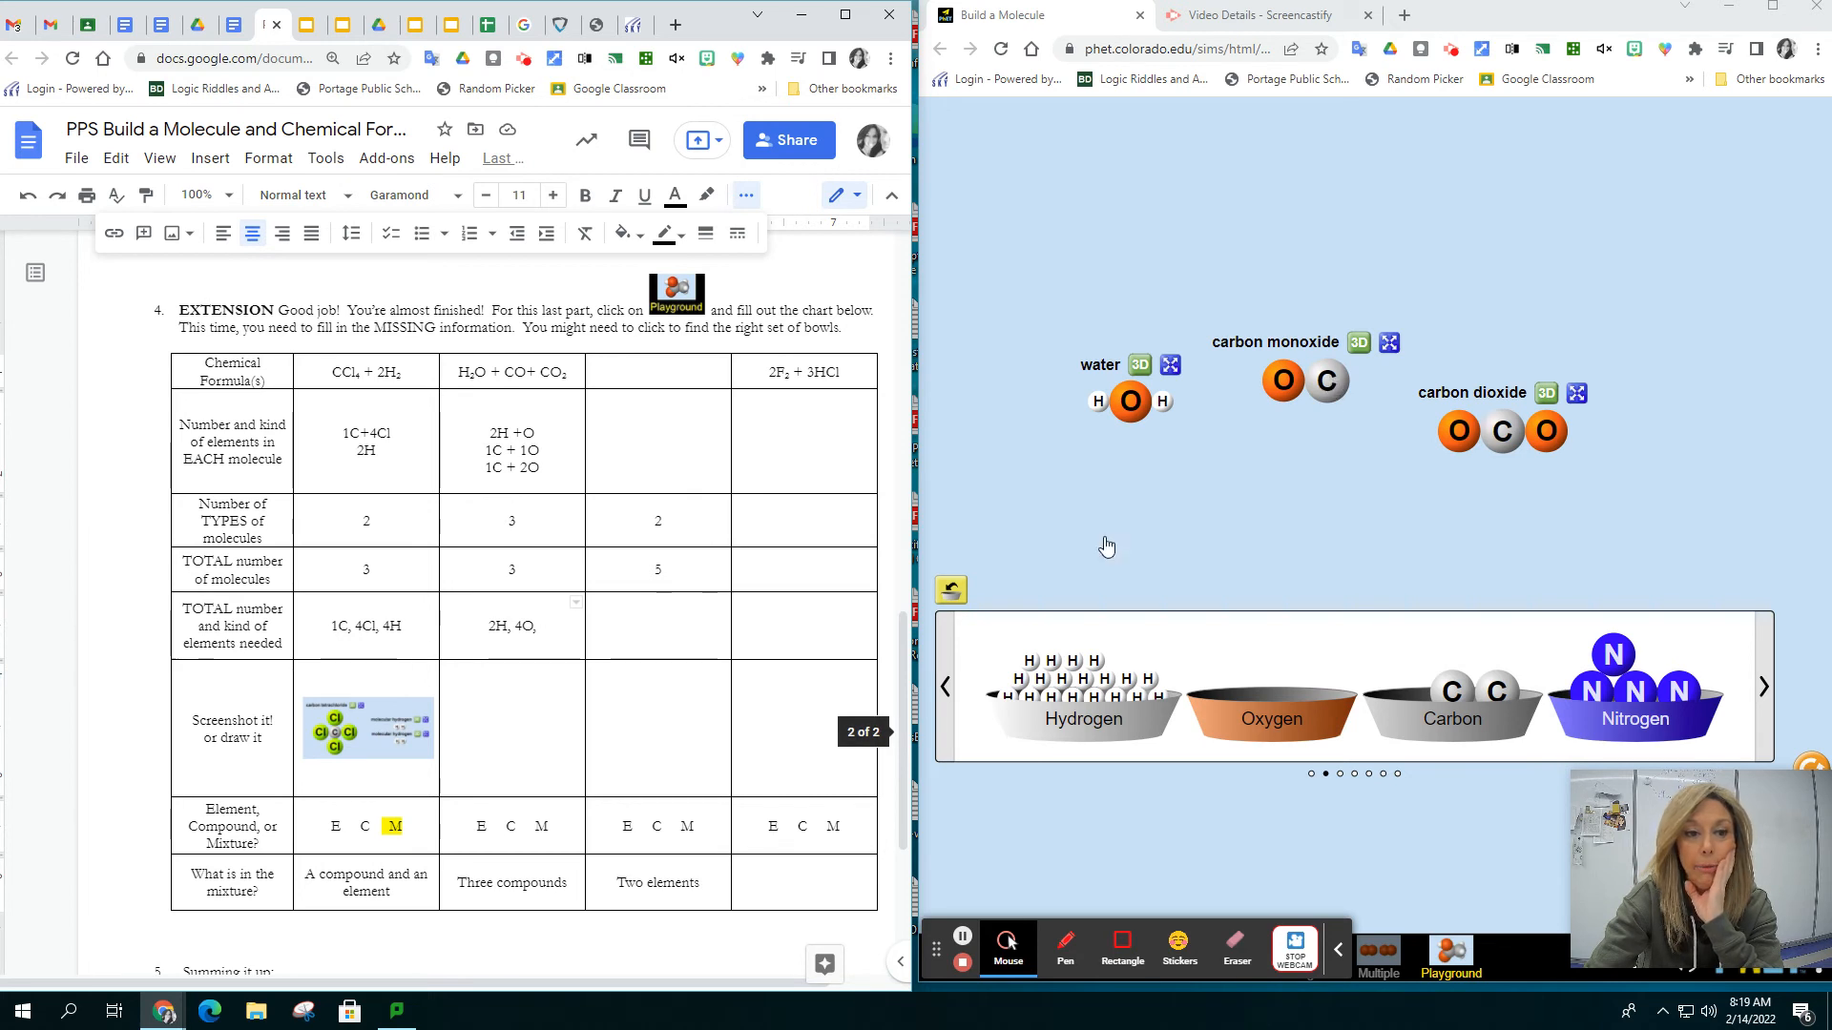
type("2C")
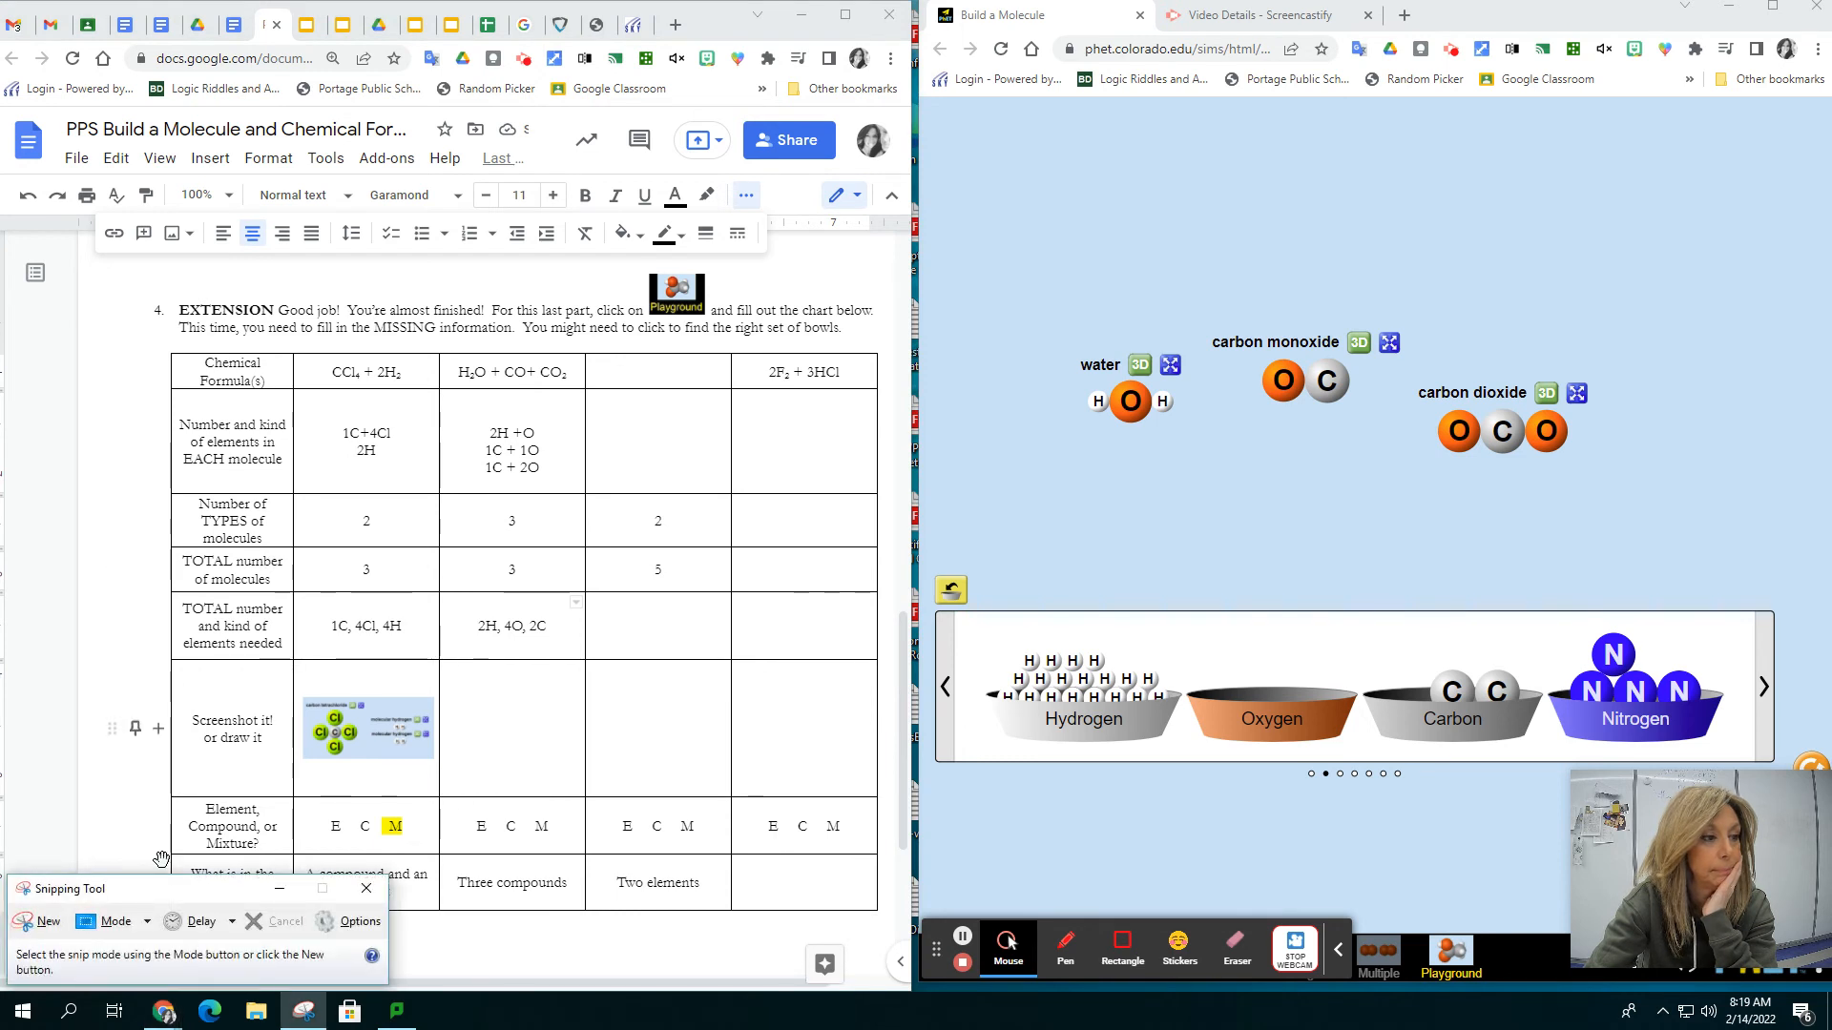
Capture a rectangular snip of the water, carbon monoxide and carbon dioxide molecules and copy it
left_click(38, 921)
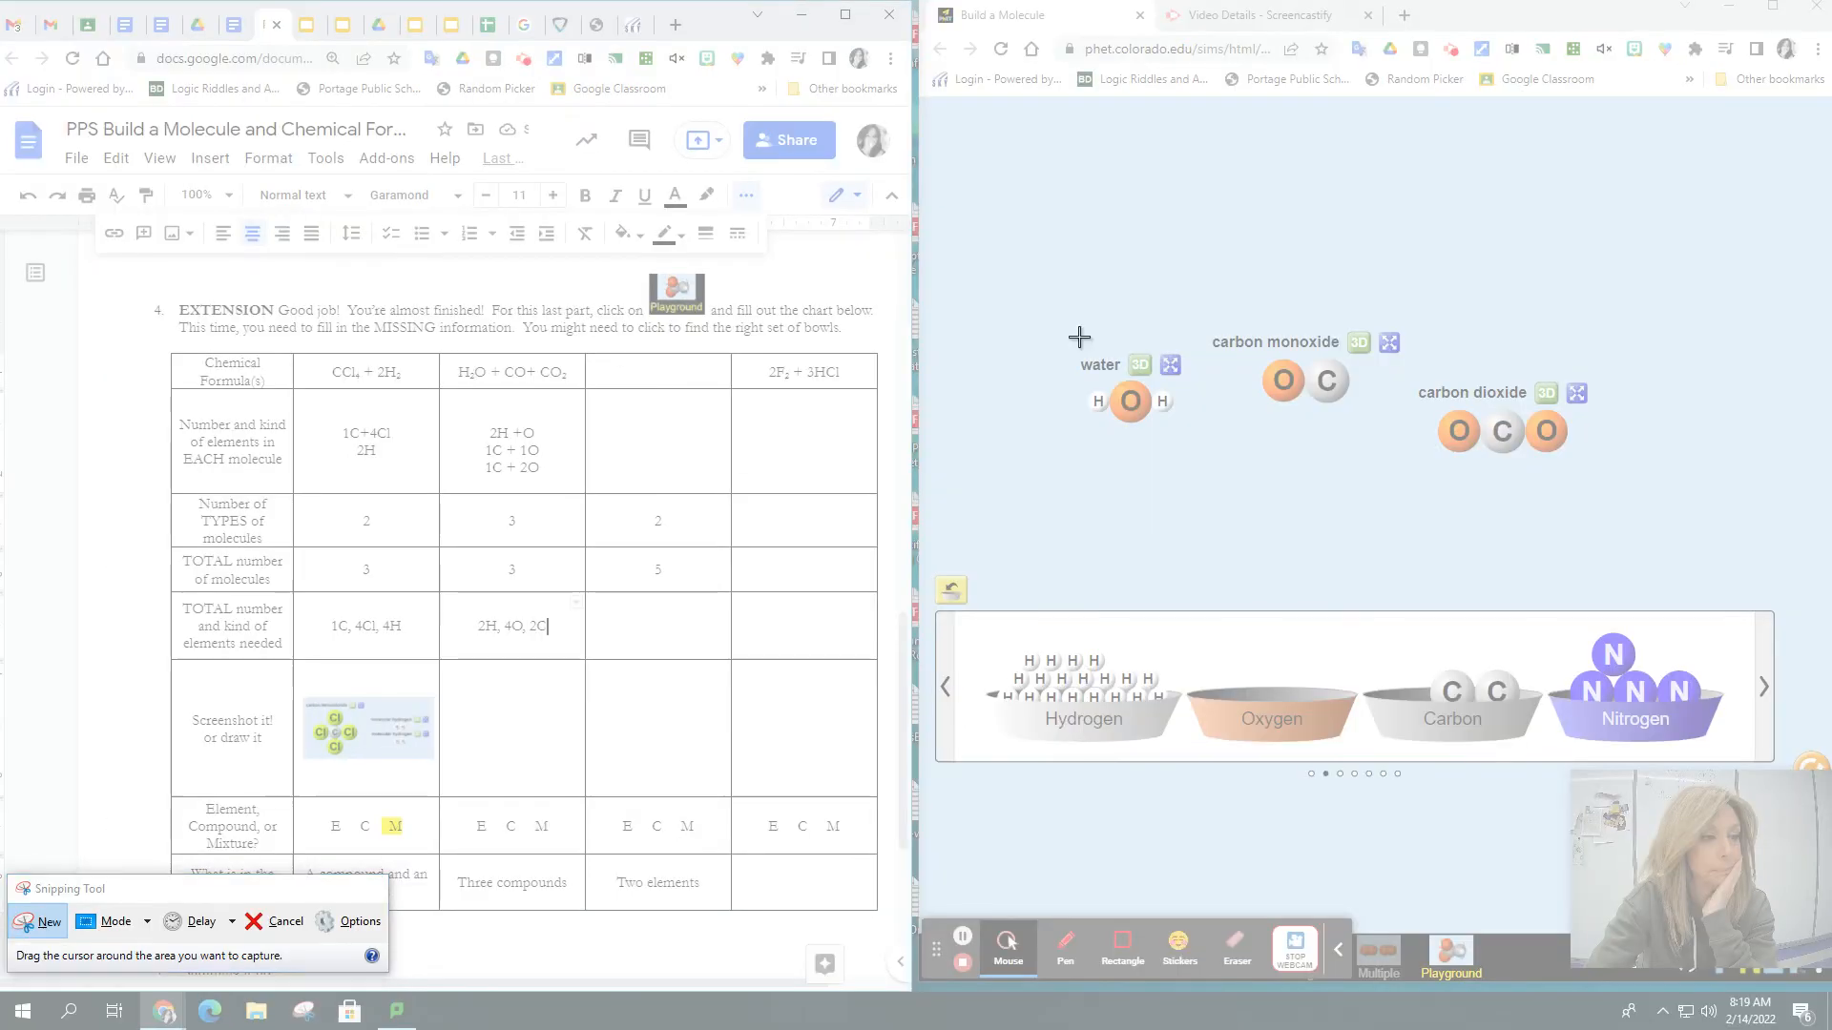
left_click_drag(1075, 326, 1598, 479)
left_click(1030, 186)
left_click(1061, 207)
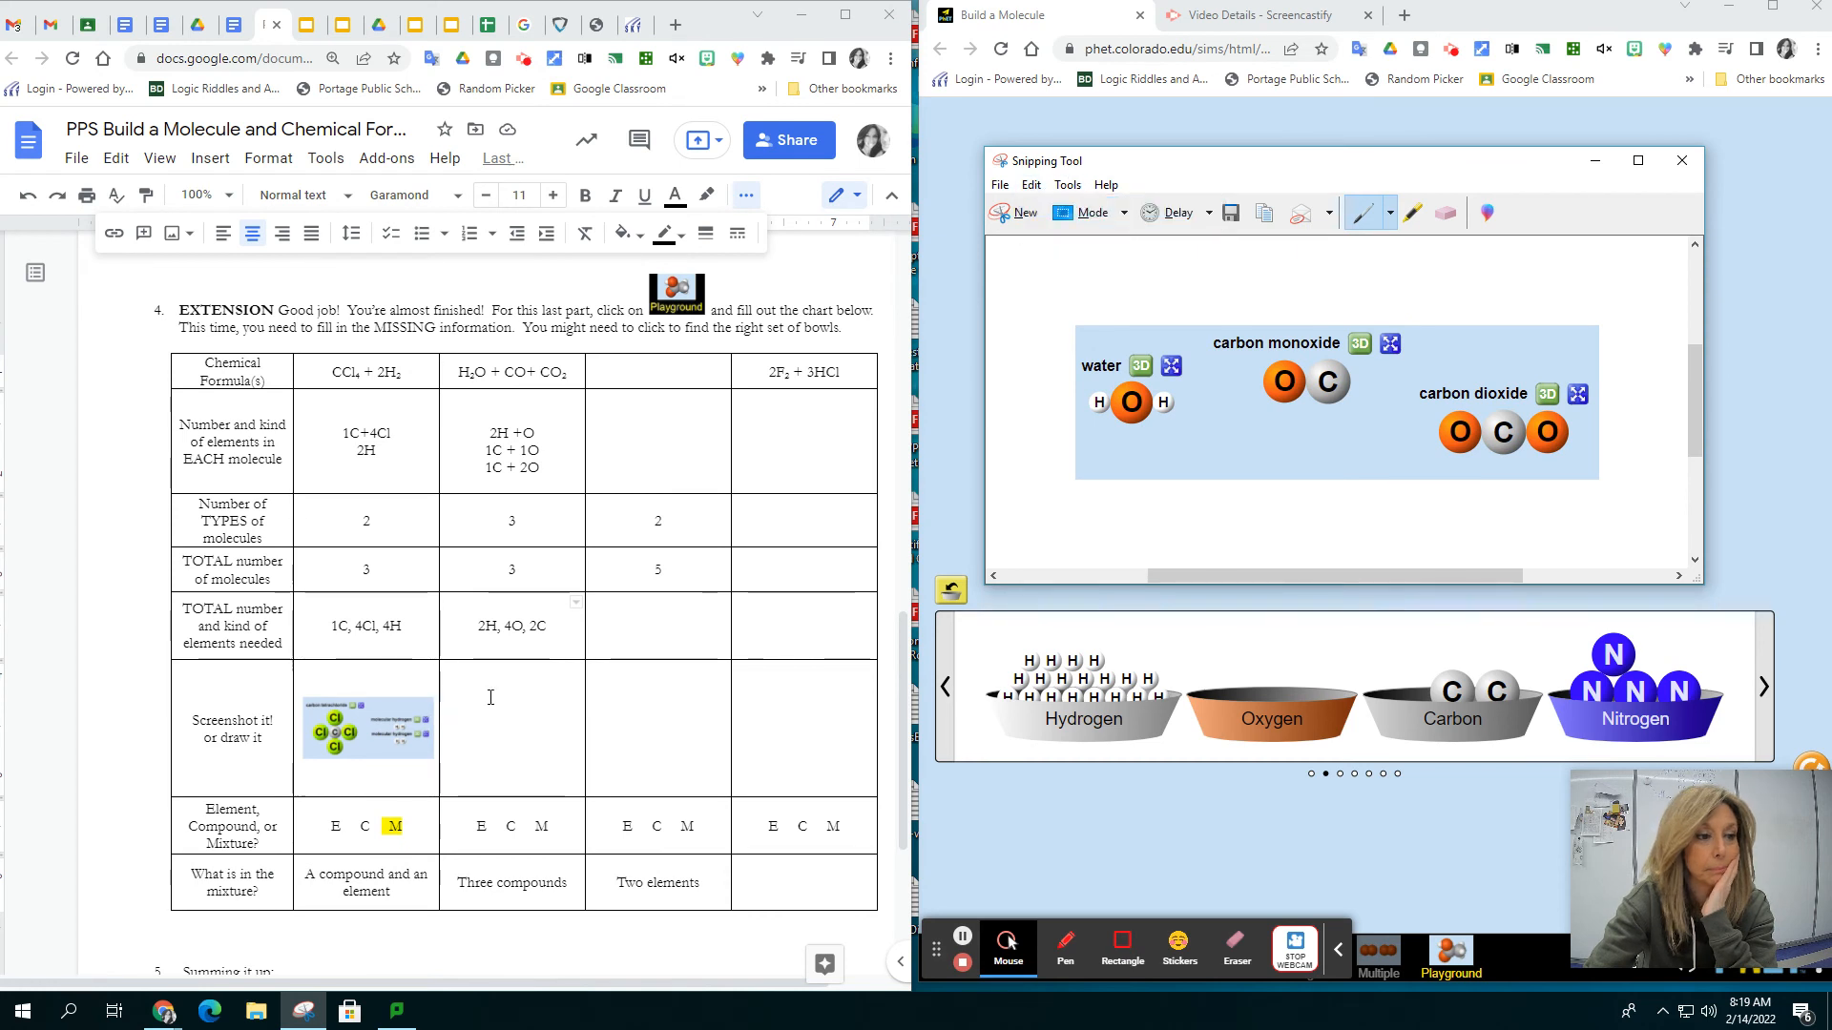
Paste the molecule snip into the "Screenshot it!" cell of the H₂O + CO+ CO₂ column and close the Snipping Tool
left_click(514, 722)
right_click(514, 723)
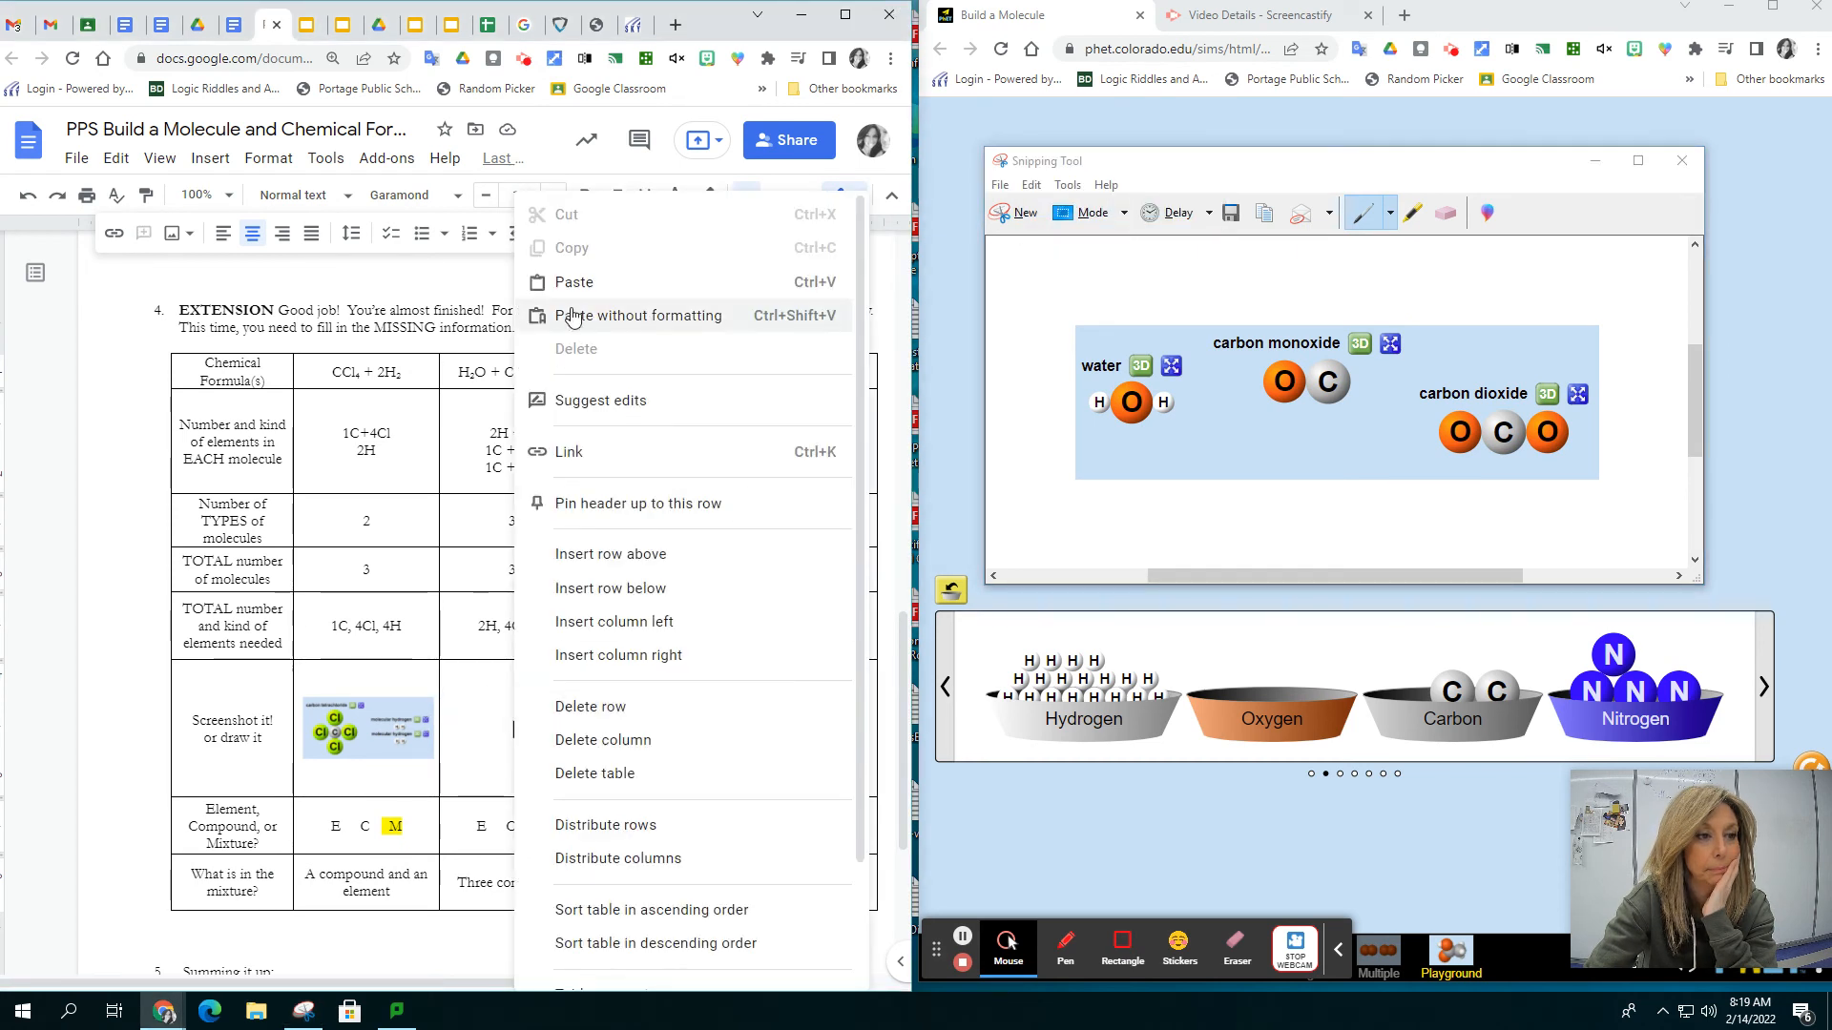
left_click(563, 281)
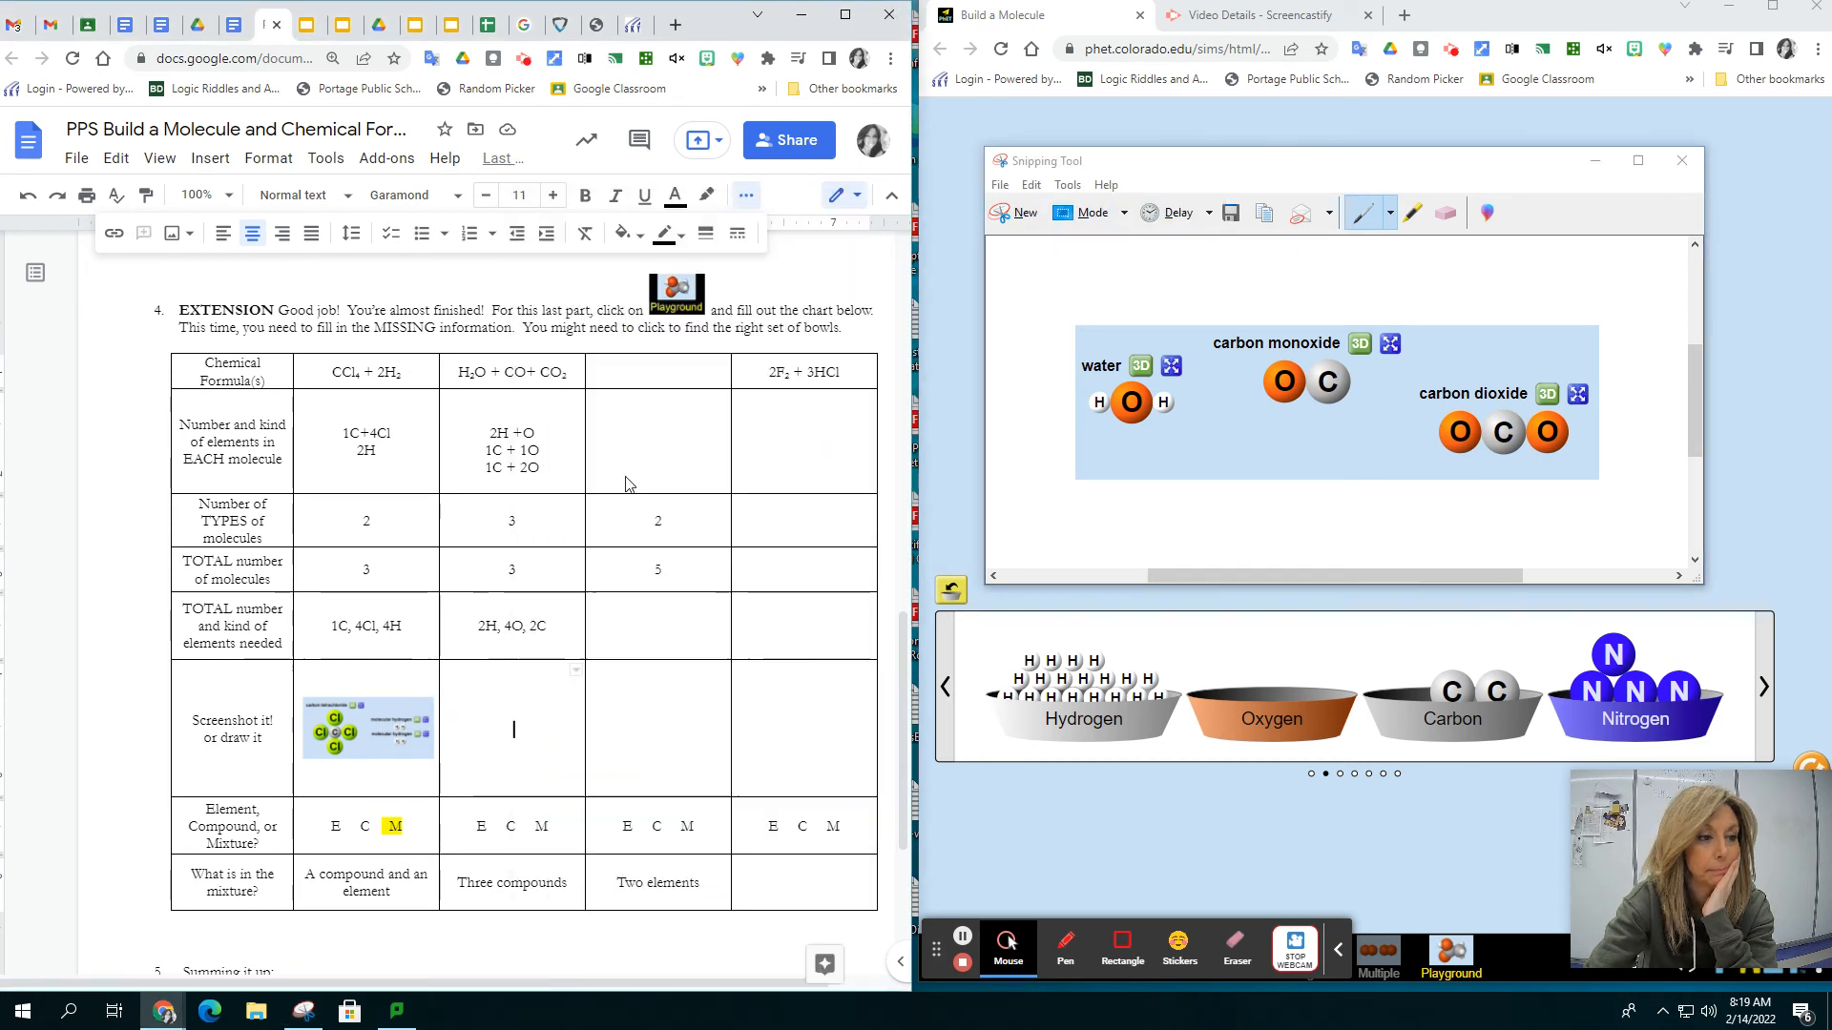
left_click(1681, 160)
left_click(1420, 385)
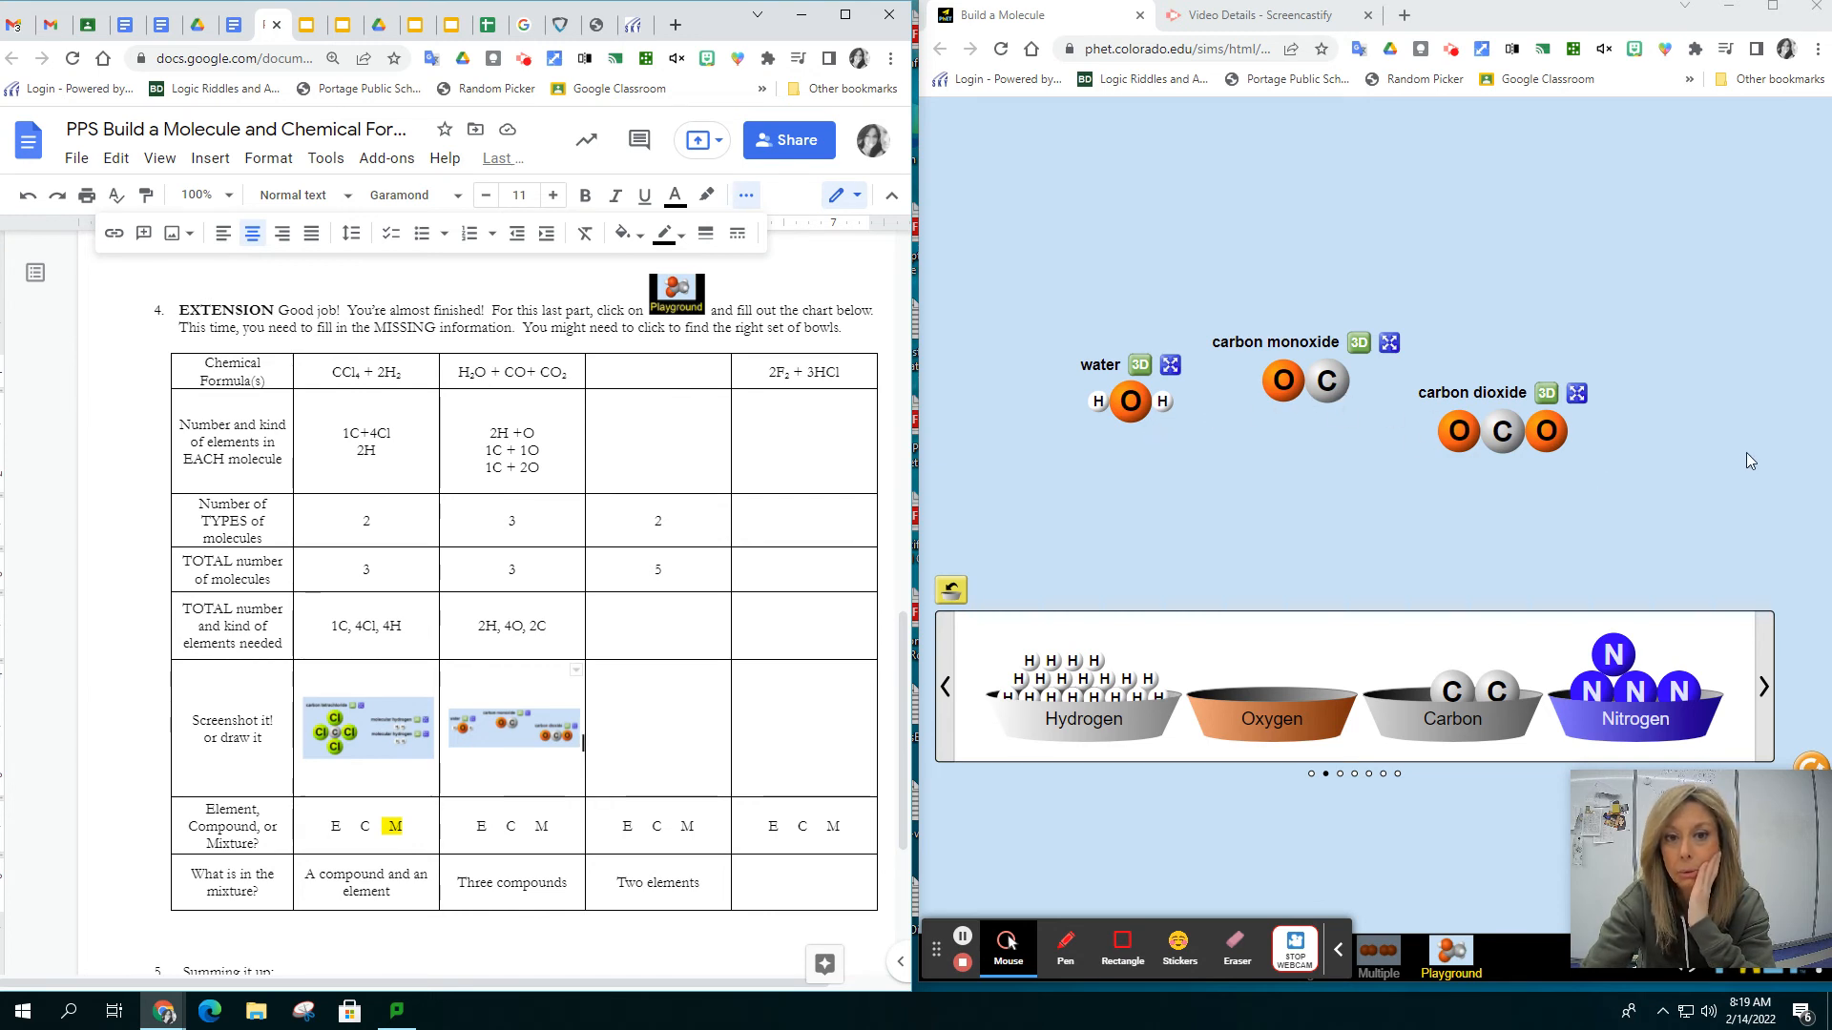
Highlight the M in yellow in the "Three compounds" column to classify it as a mixture
double_click(541, 826)
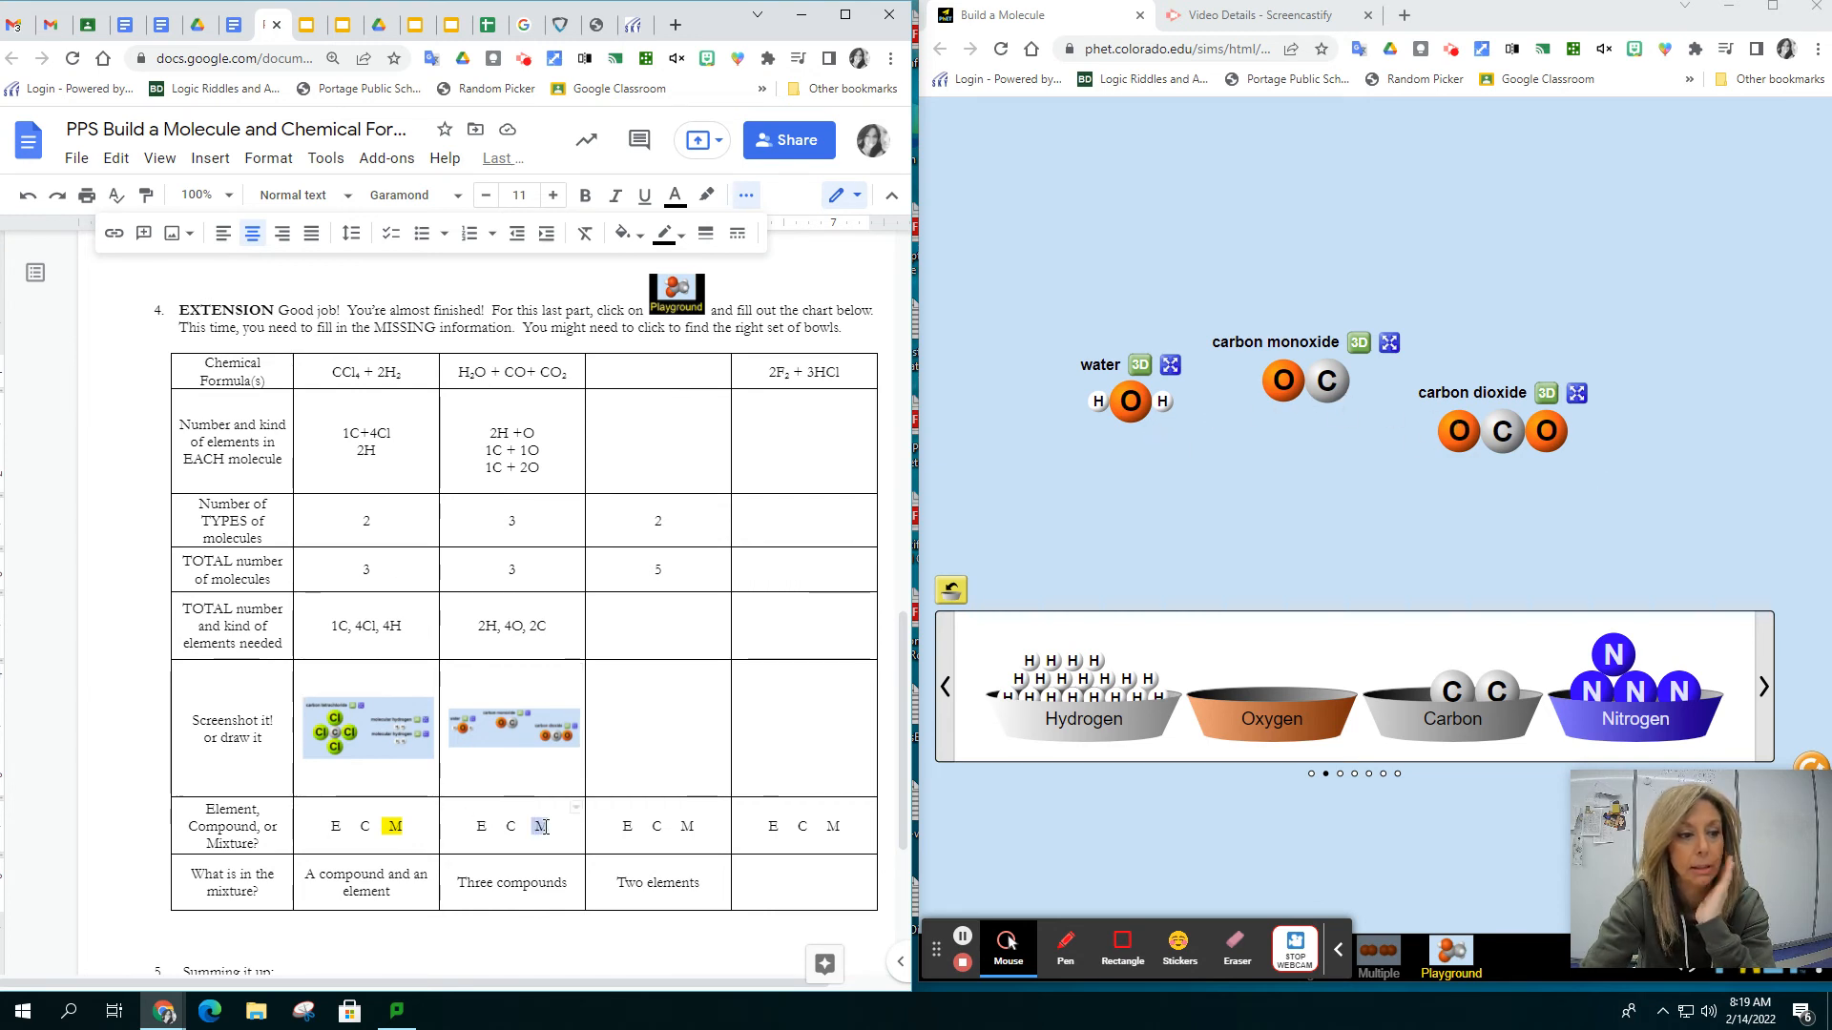
left_click(706, 195)
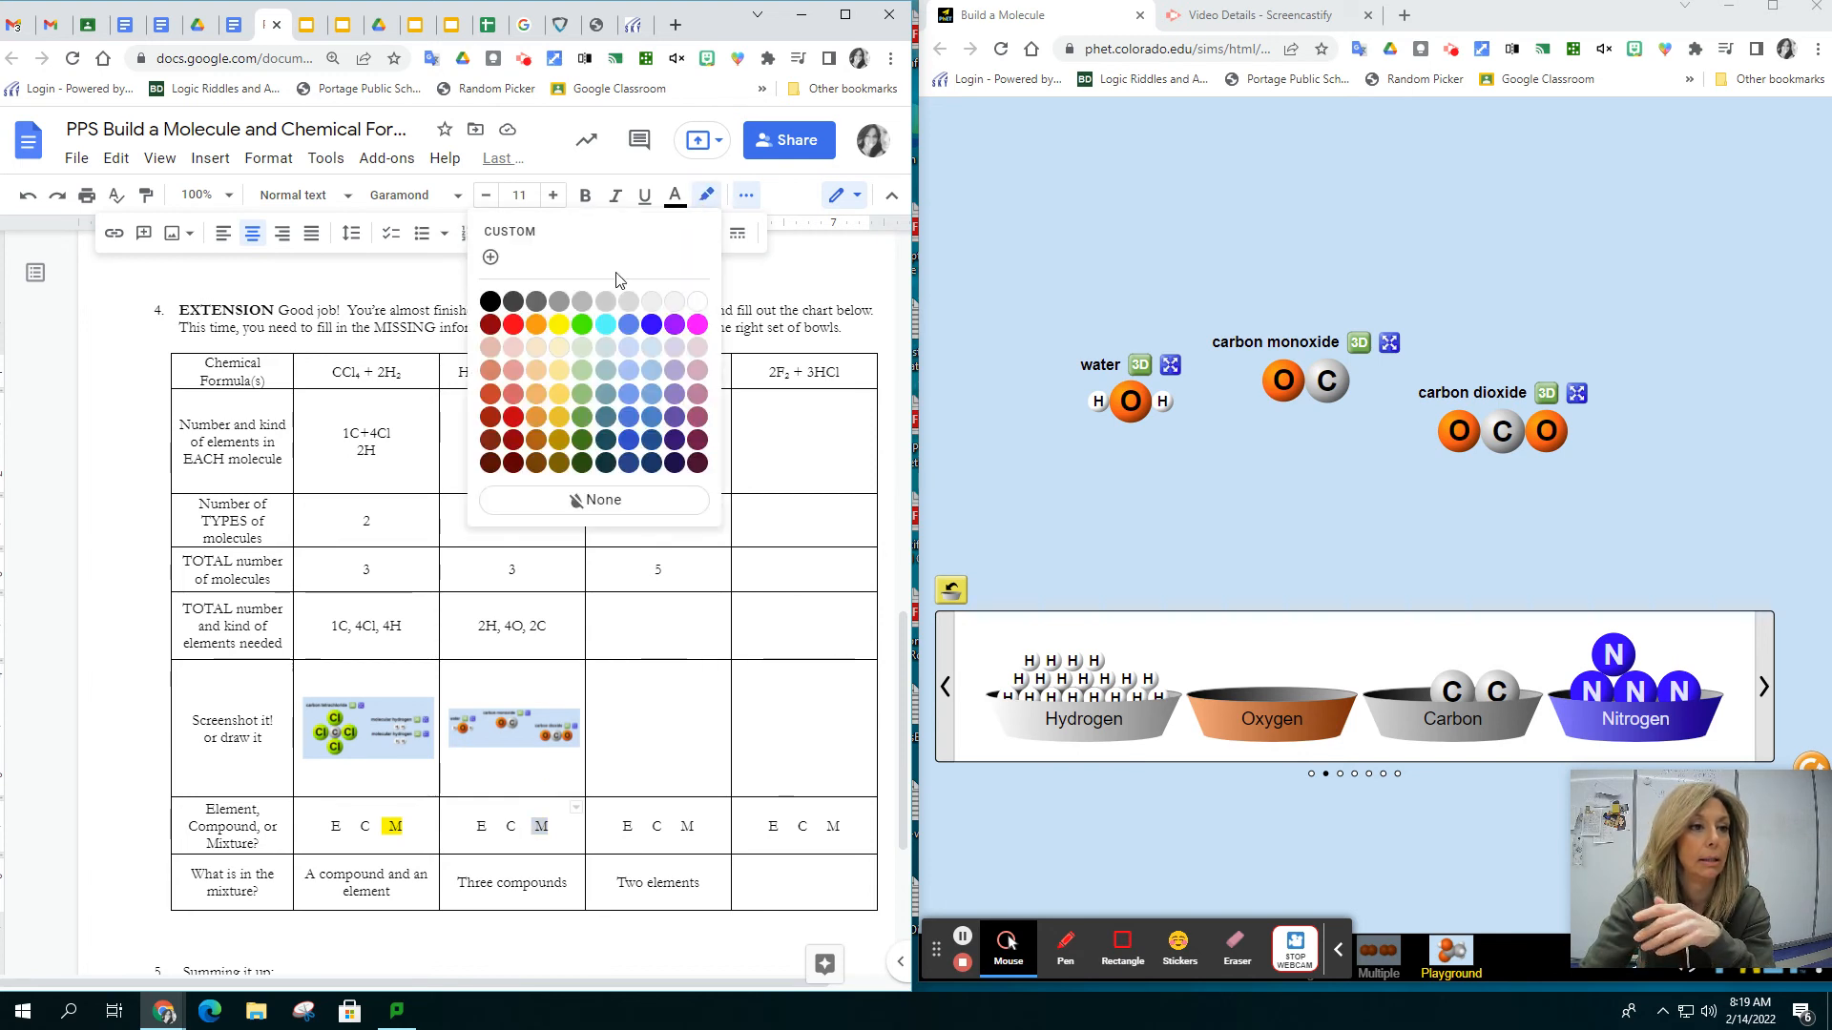
left_click(562, 307)
left_click(1045, 536)
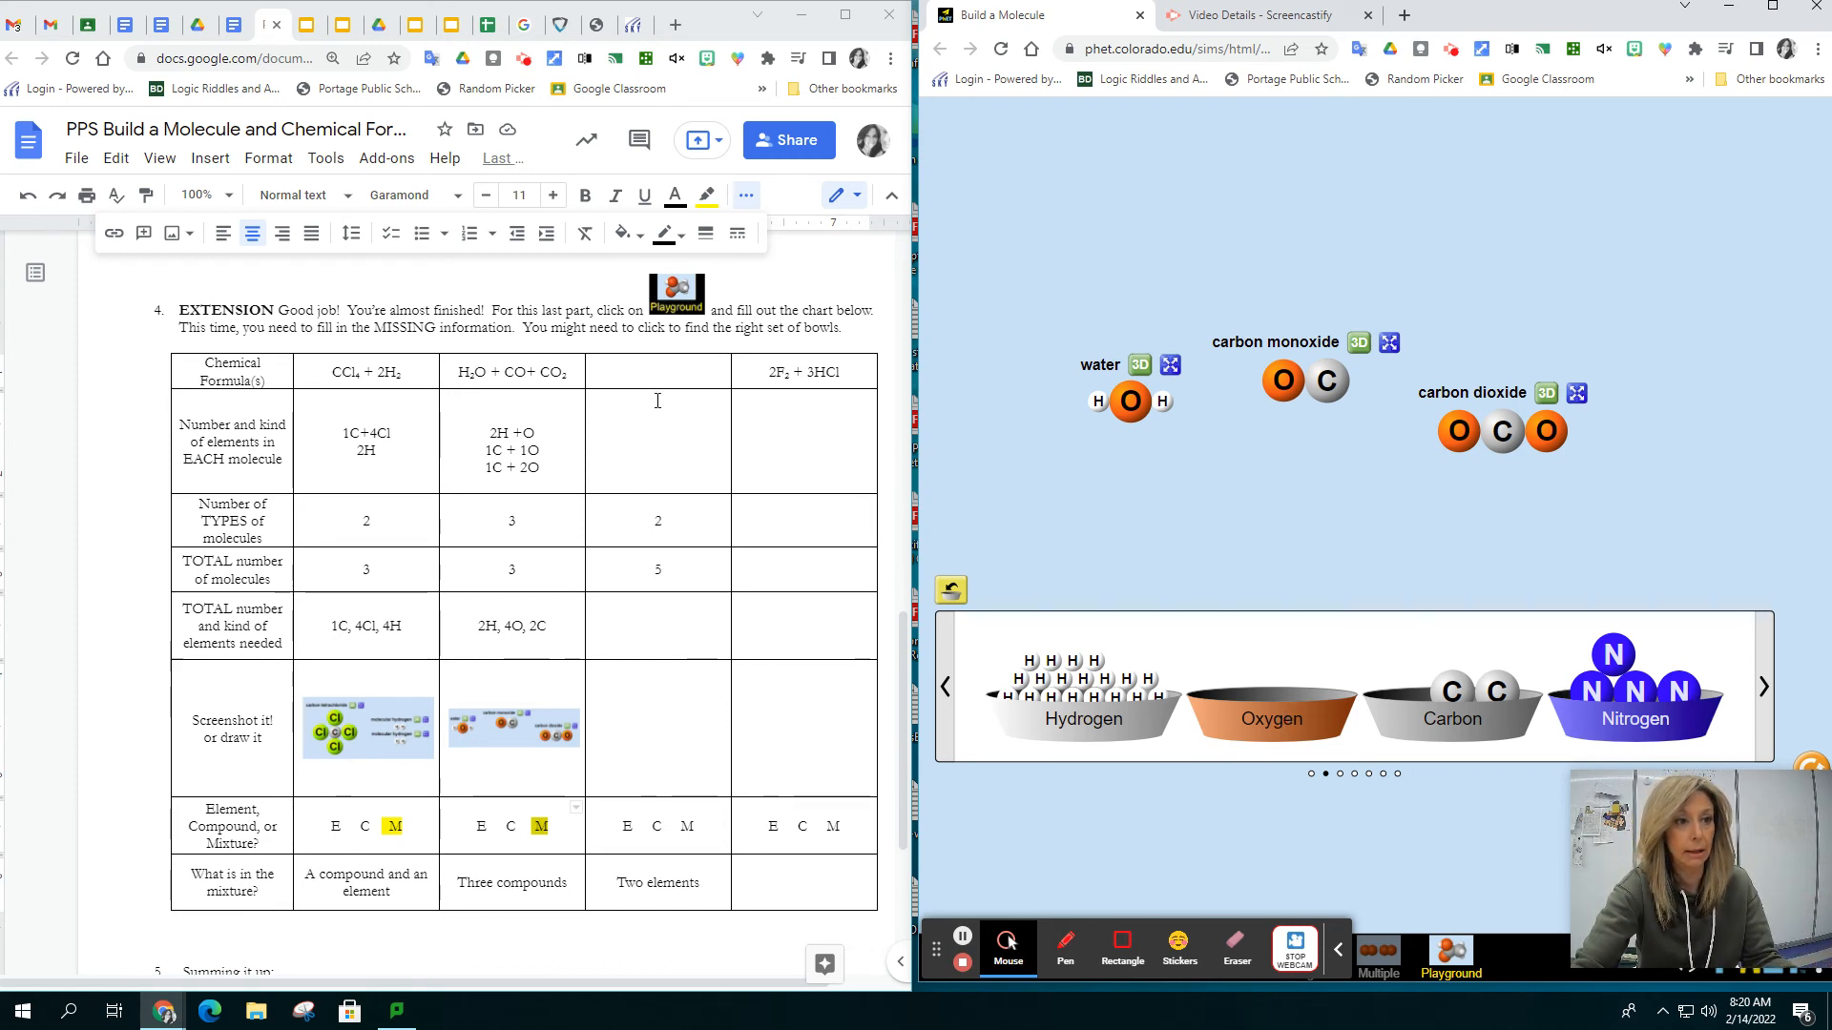
left_click_drag(656, 399, 660, 733)
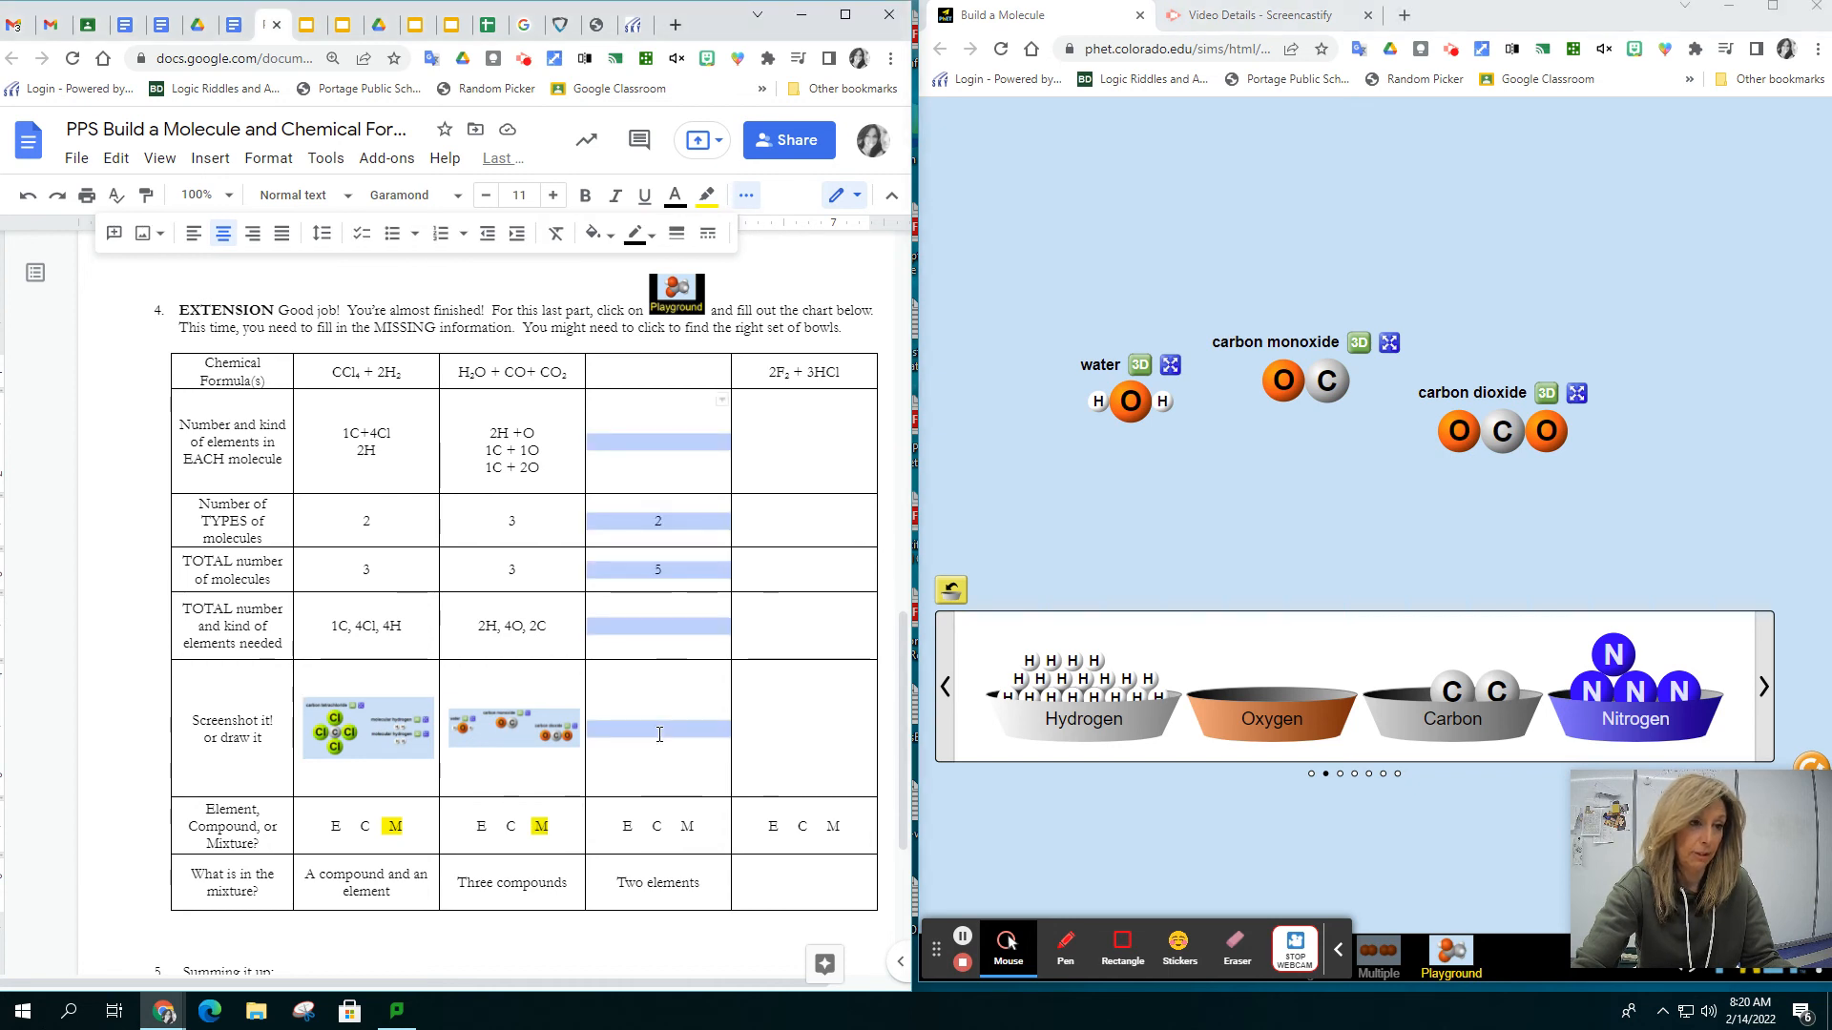
left_click(671, 420)
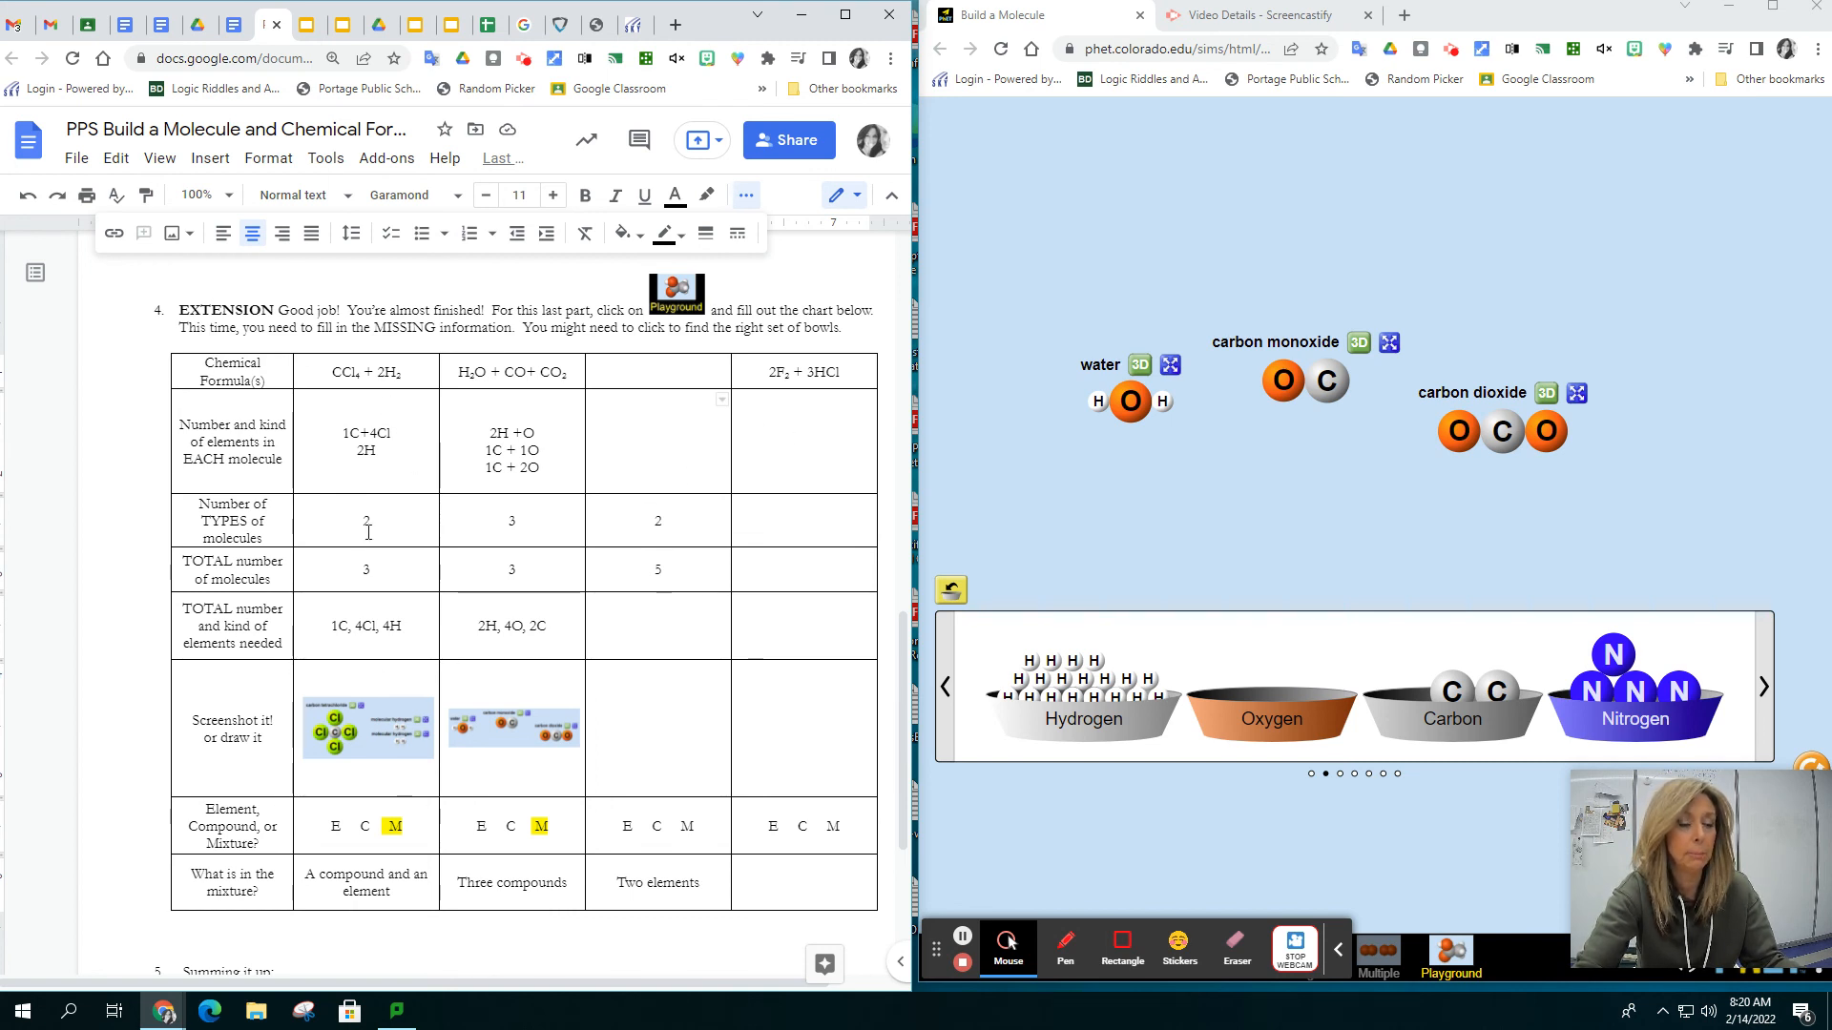
Reset the Playground to clear all built molecules and bring up the bowl set with hydrogen, oxygen, carbon and nitrogen
left_click(1763, 687)
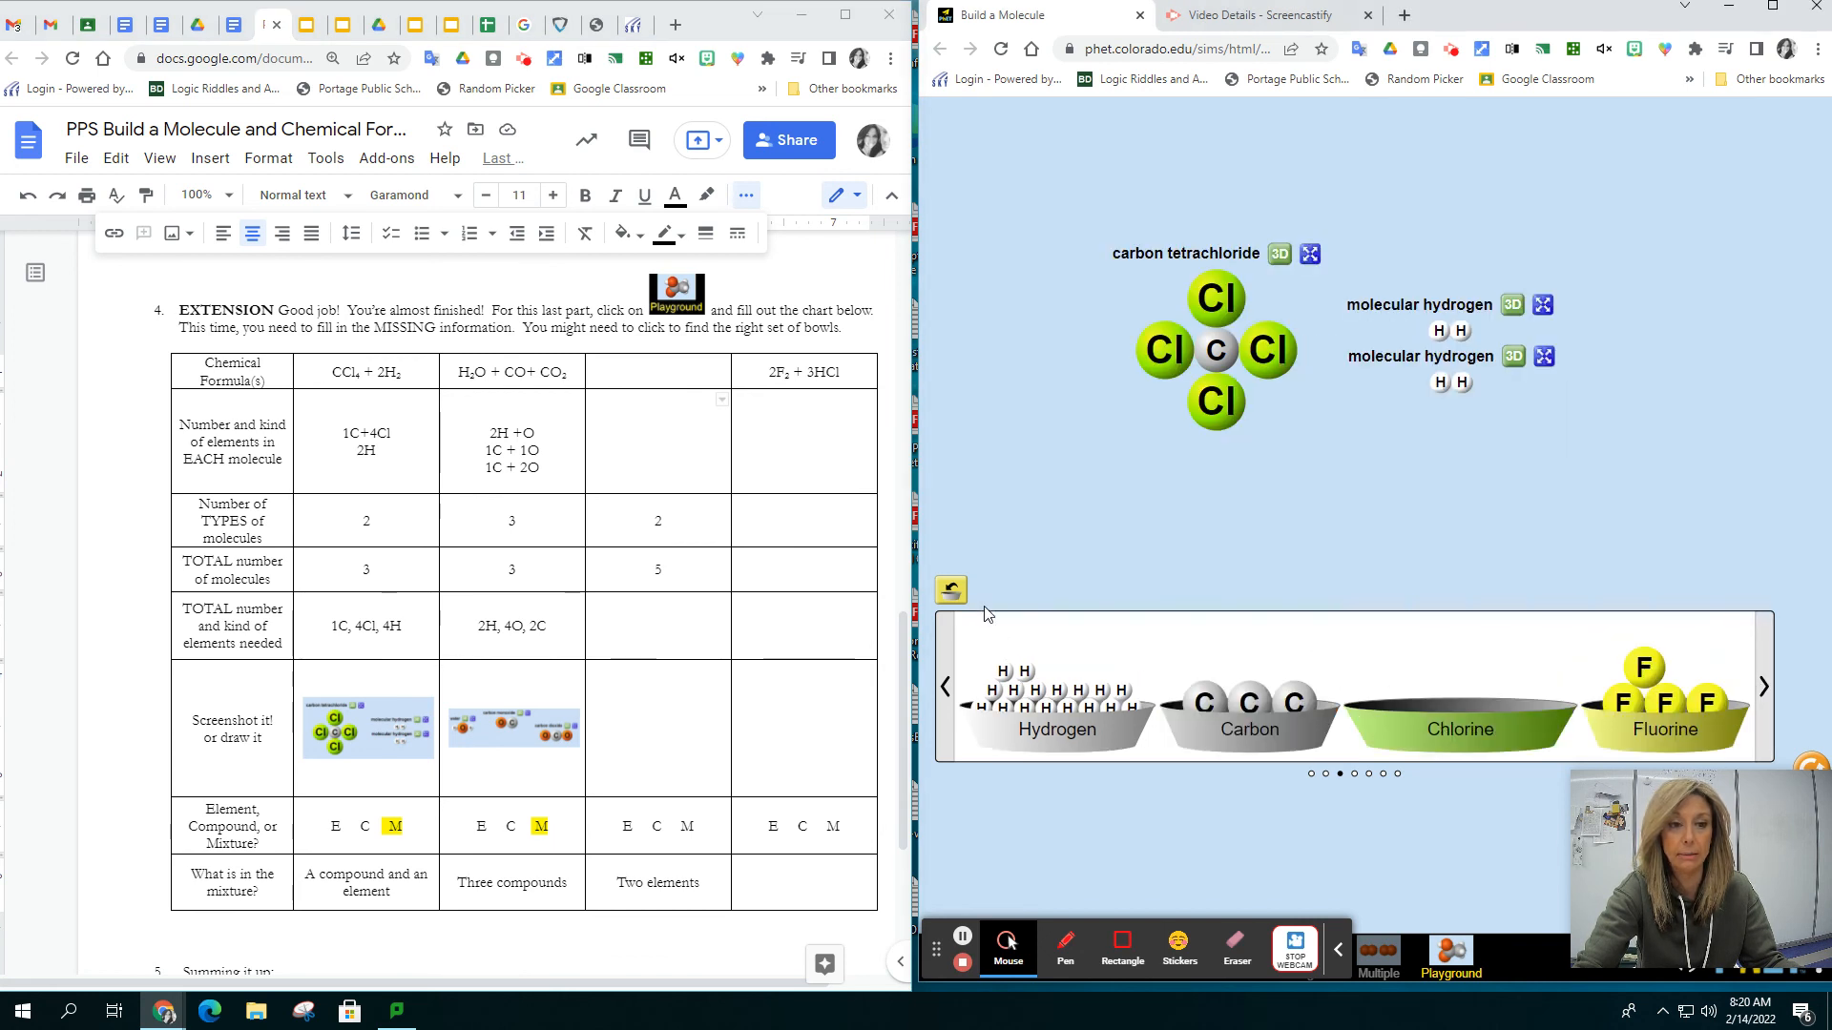
left_click(1818, 768)
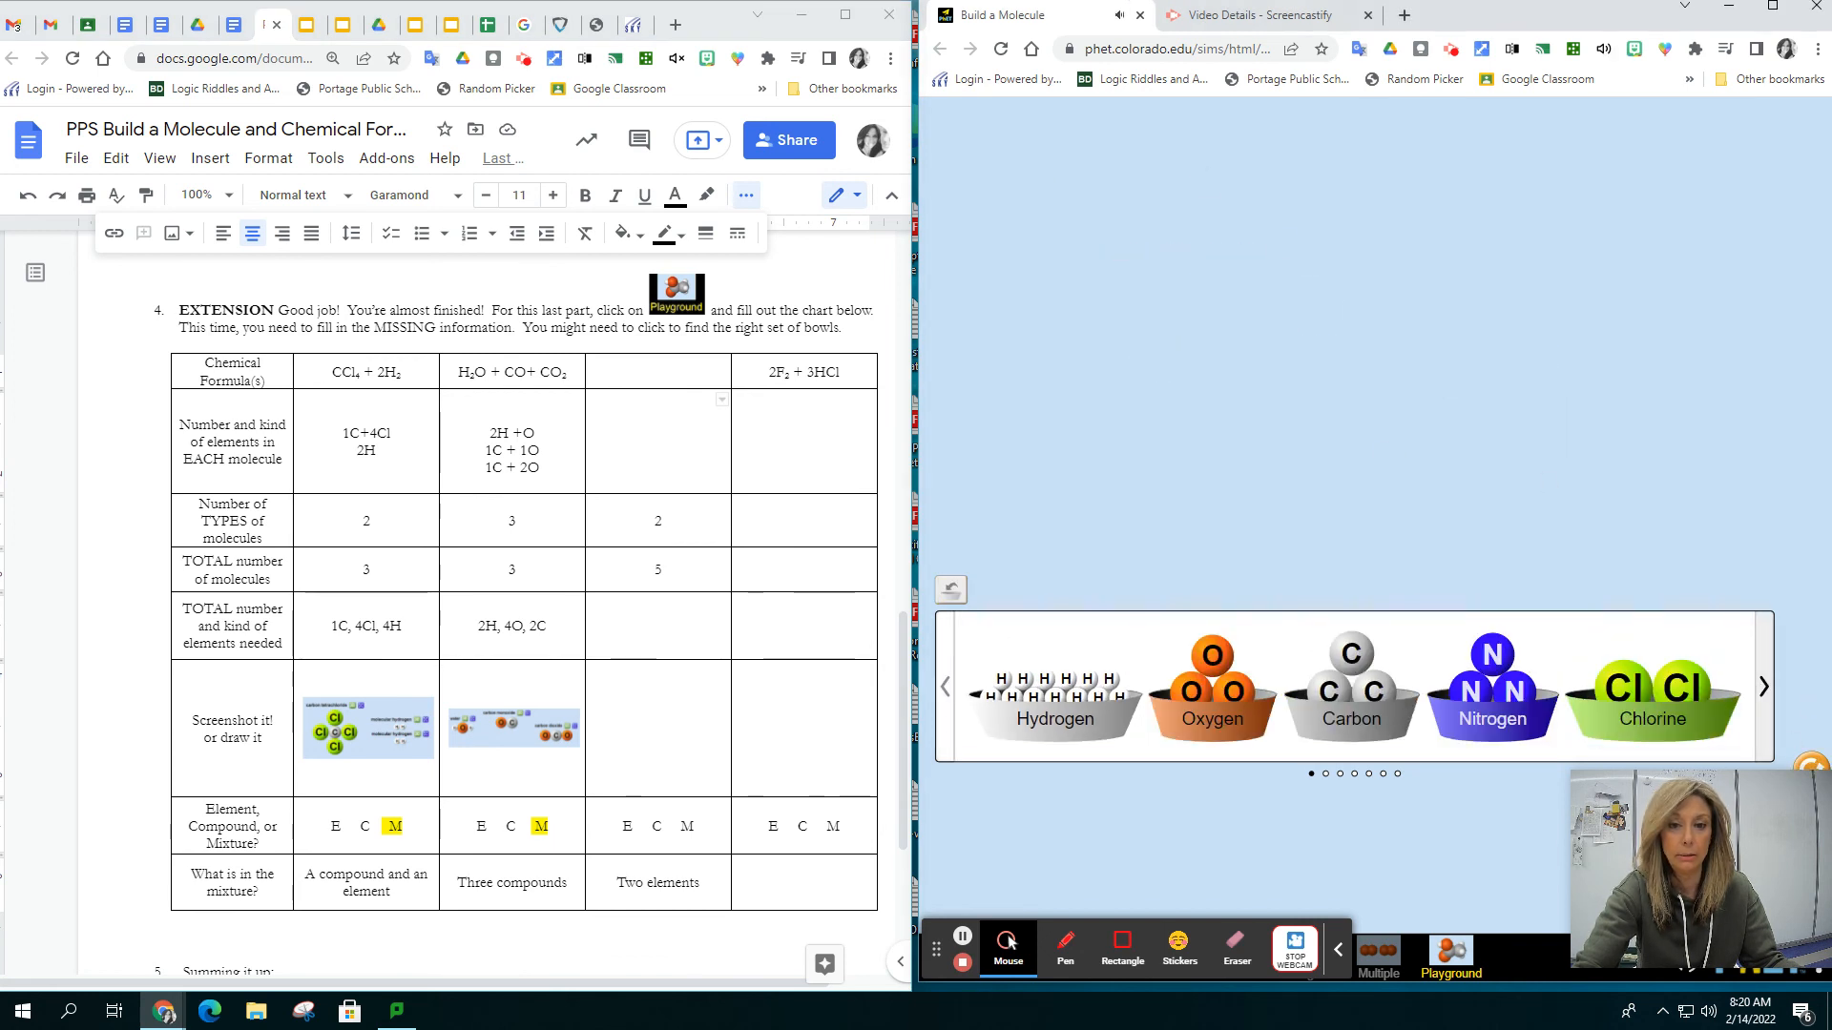
left_click(1763, 687)
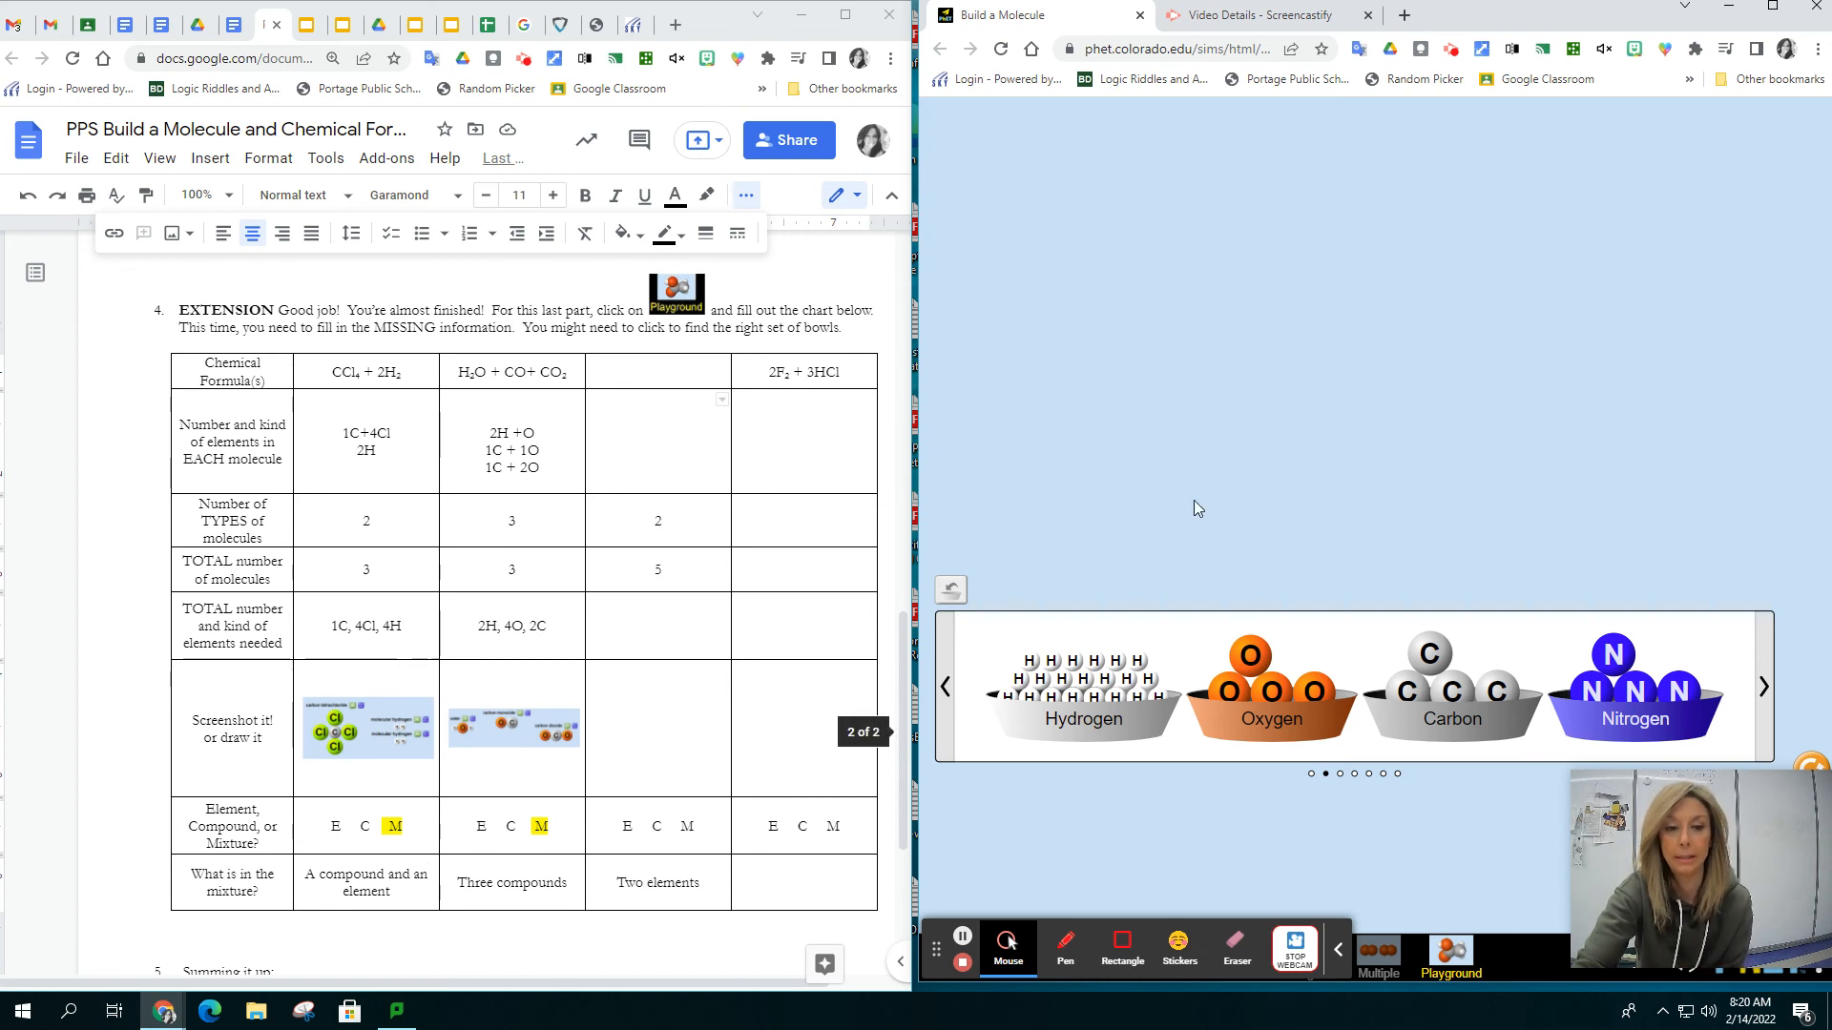
Examine the "Summing it up" questions about subscripts and coefficients below the extension chart
scroll(341, 591, "down", 2)
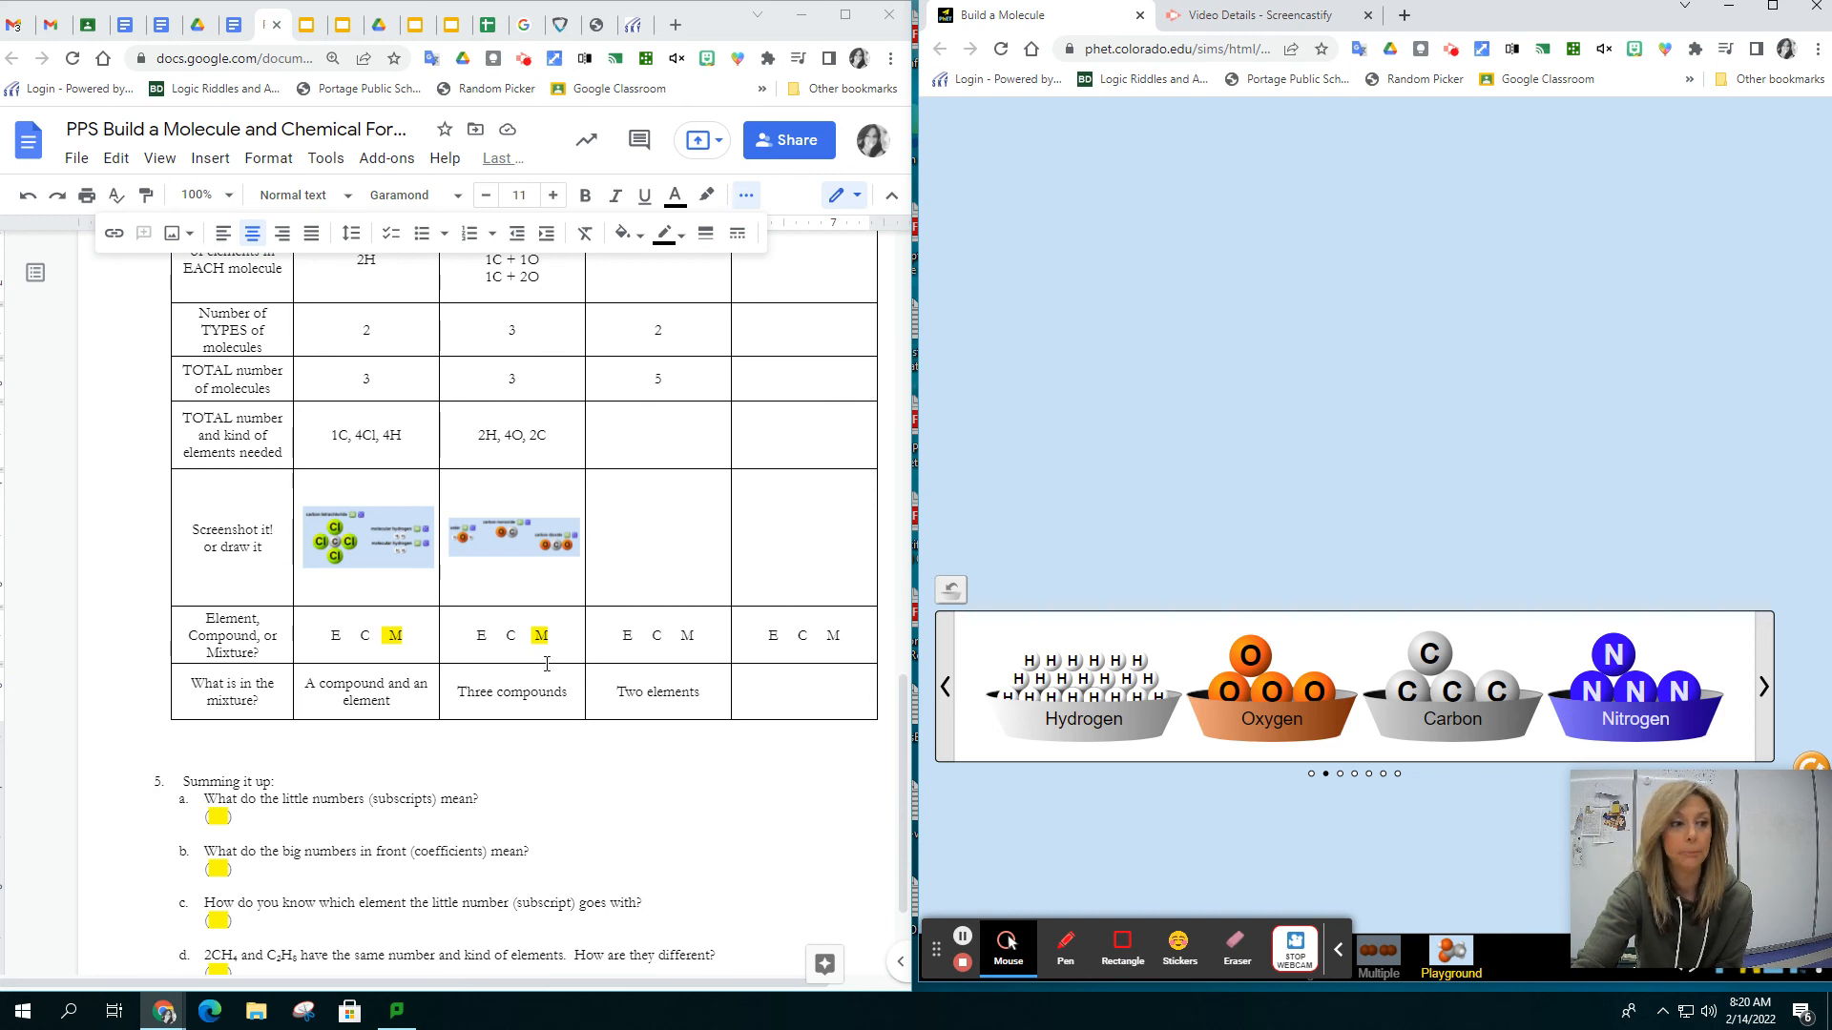
scroll(547, 664, "down", 2)
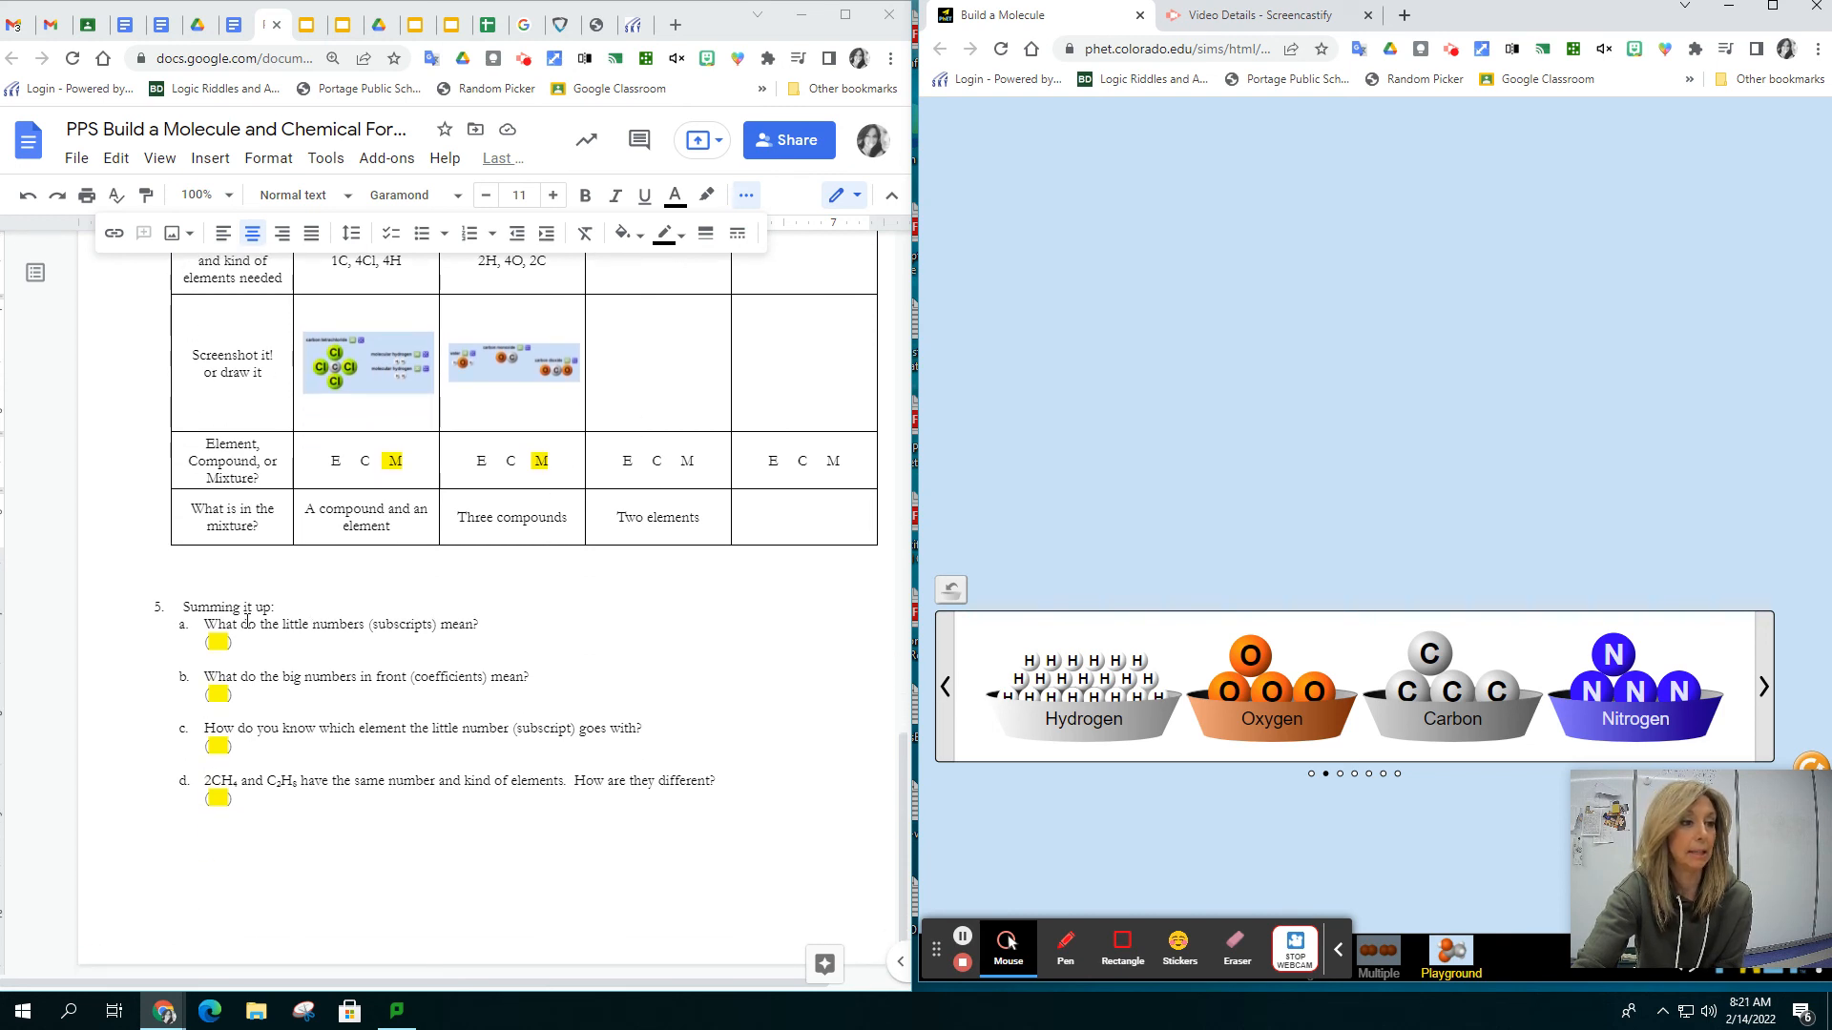